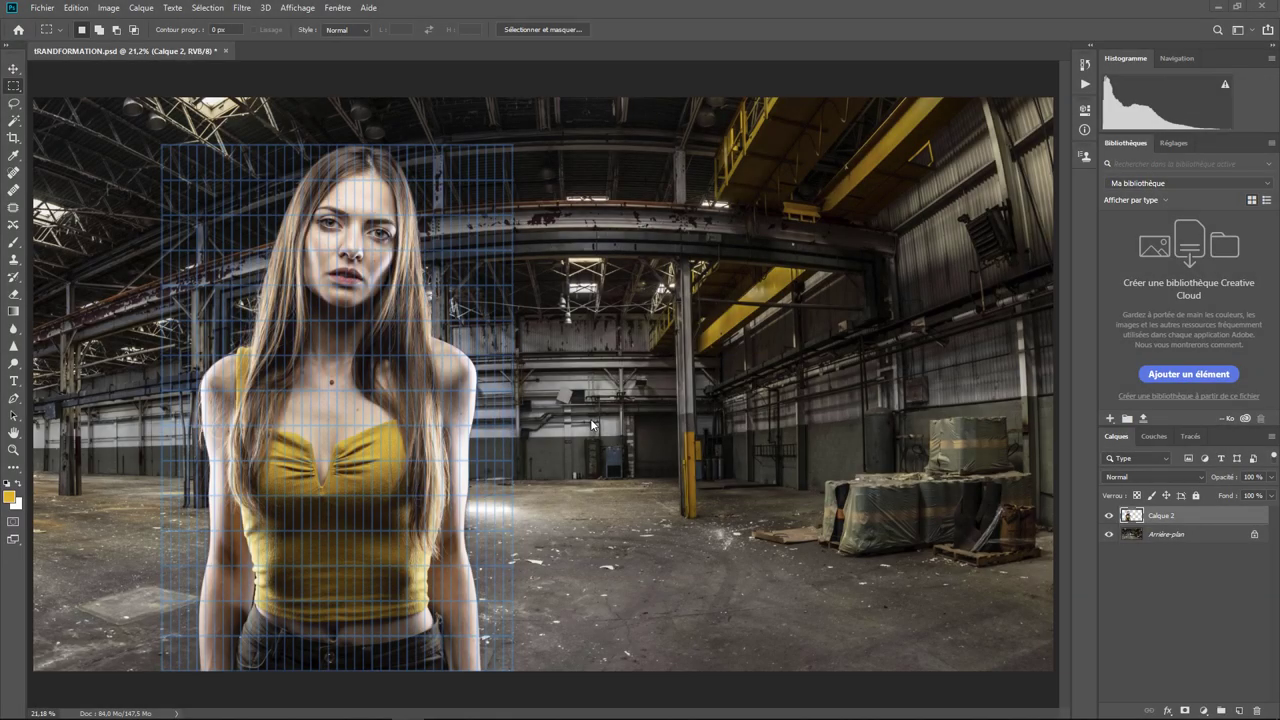
# - Toggle the woman layer and the factory background off and on to check them
pyautogui.click(79, 11)
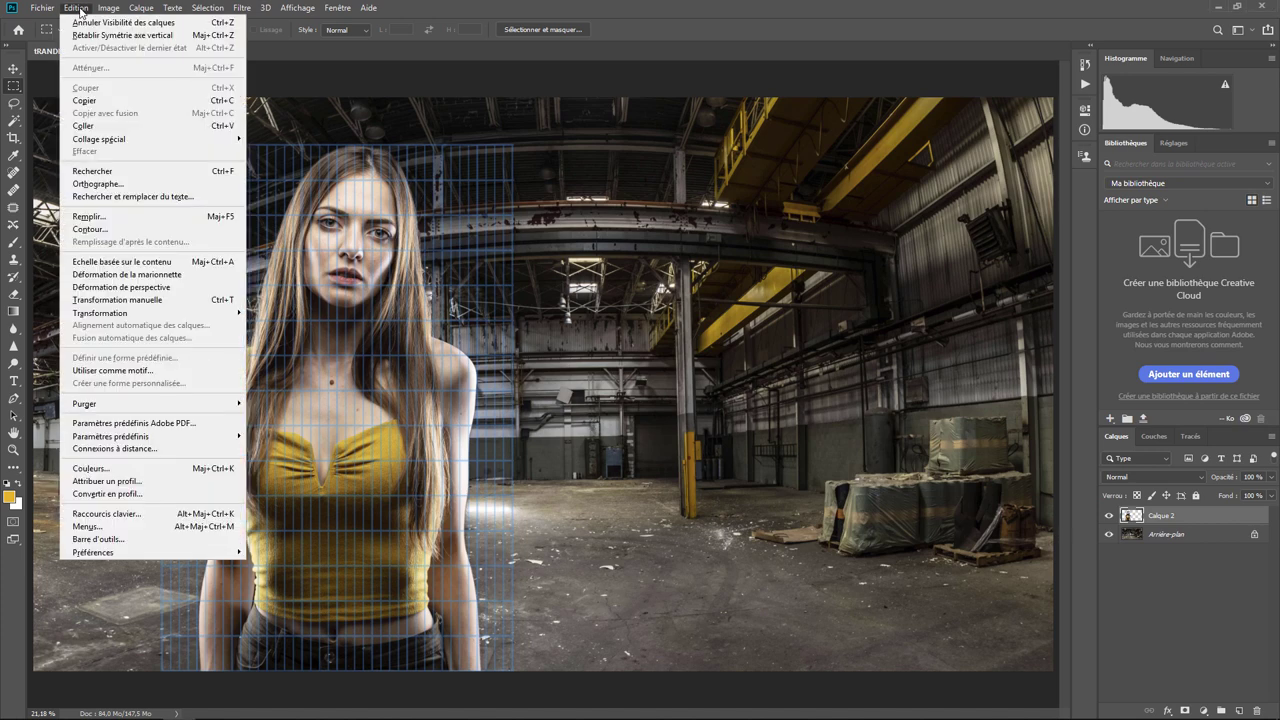
pyautogui.moveTo(100, 313)
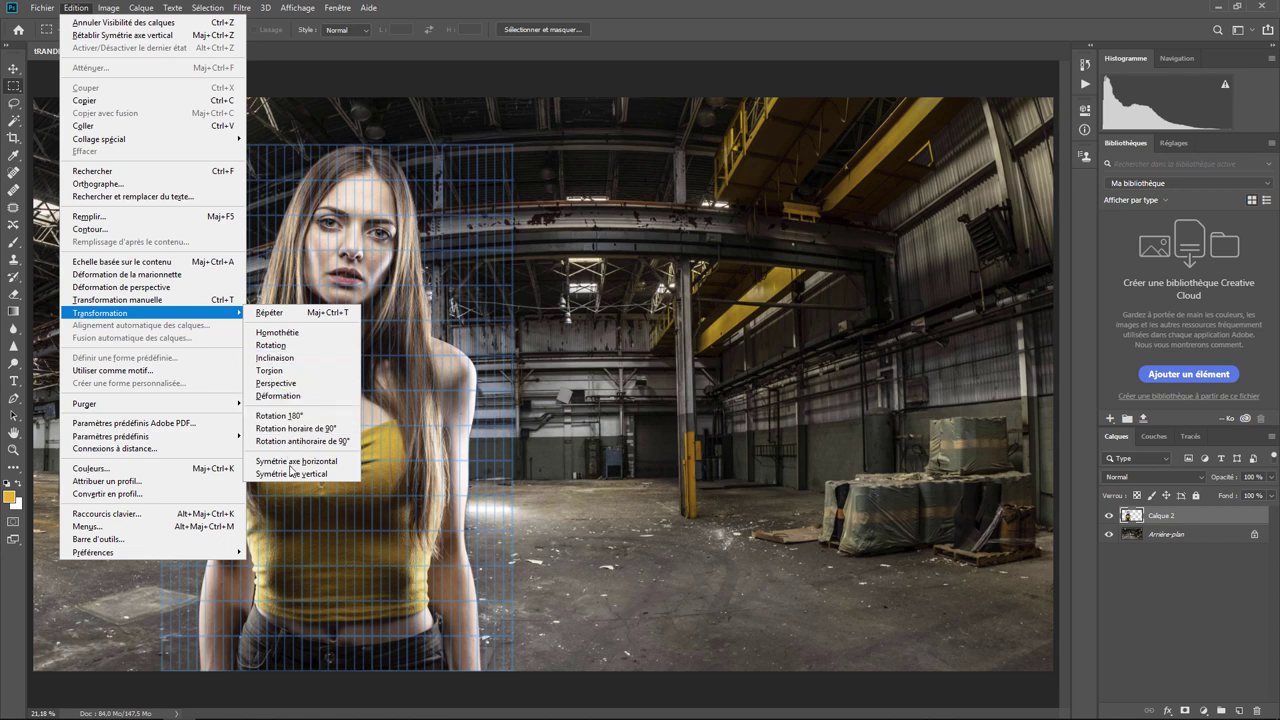
pyautogui.click(921, 694)
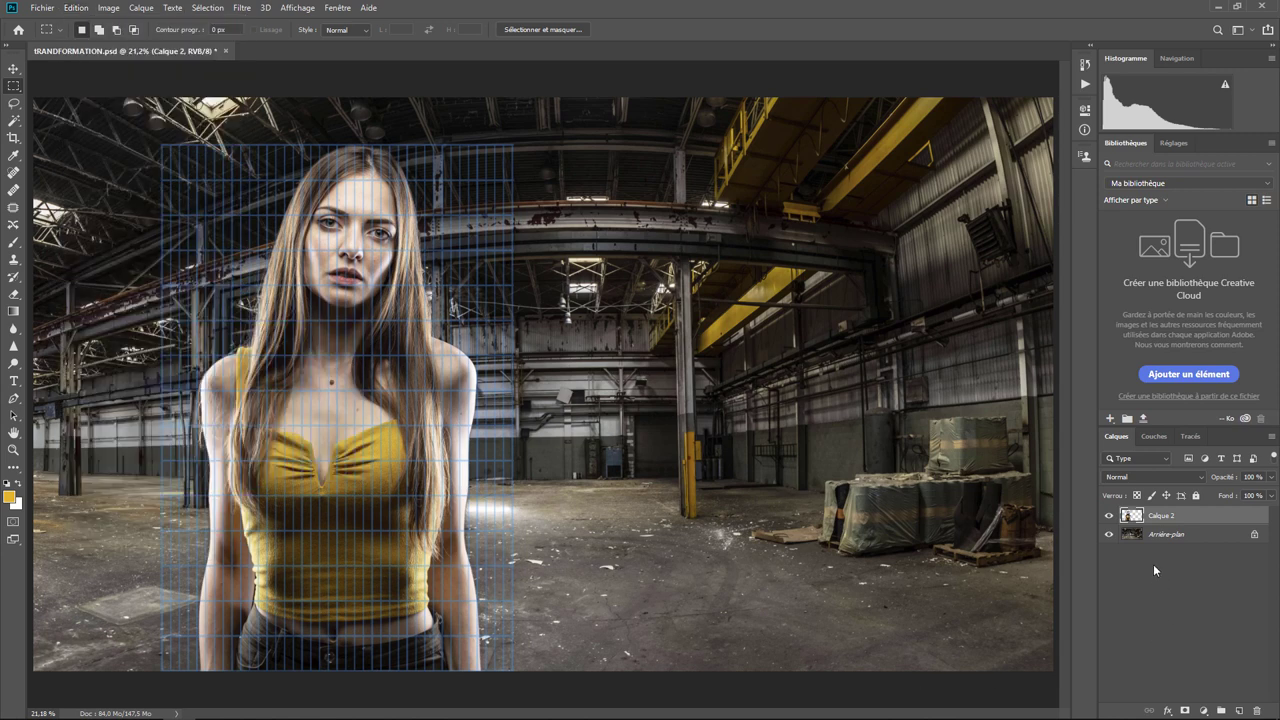
pyautogui.click(1108, 516)
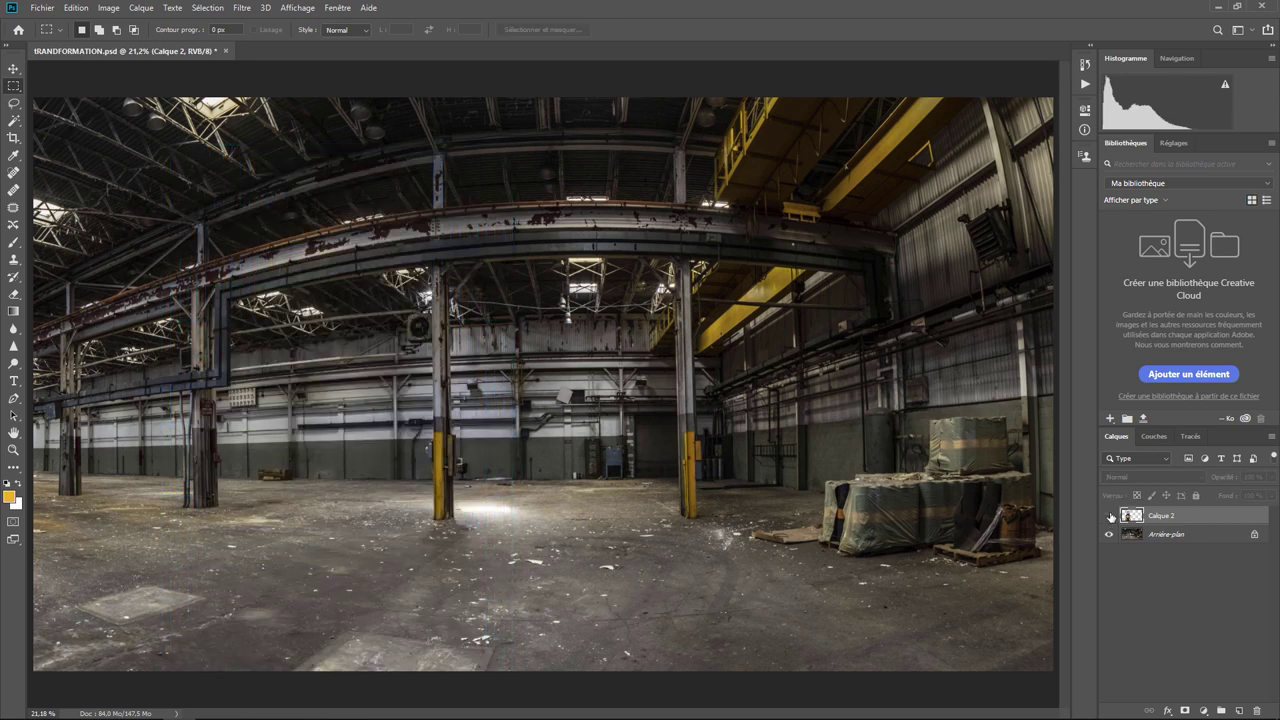
pyautogui.click(1108, 516)
pyautogui.click(1109, 516)
pyautogui.click(1108, 516)
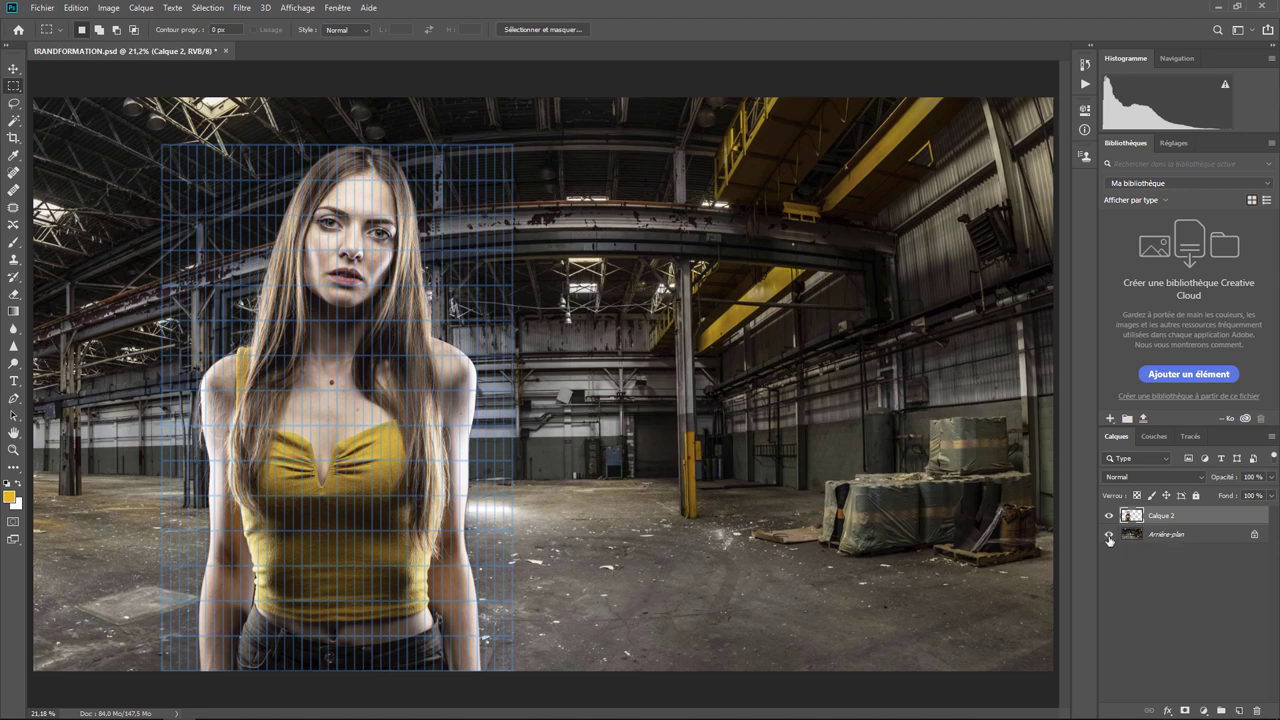
pyautogui.click(1109, 535)
pyautogui.click(1109, 535)
# - Trial-scale the woman layer, widening her to about 142%, then cancel the resize
pyautogui.click(76, 8)
pyautogui.moveTo(100, 313)
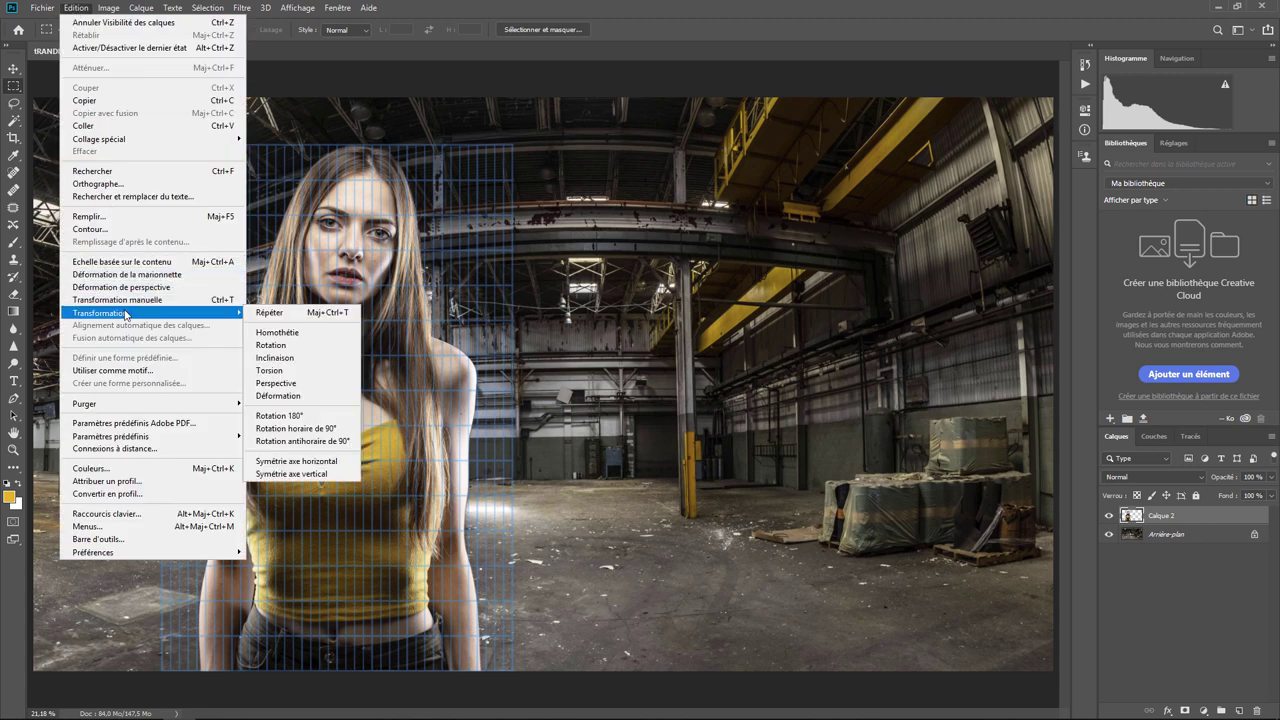
pyautogui.click(277, 332)
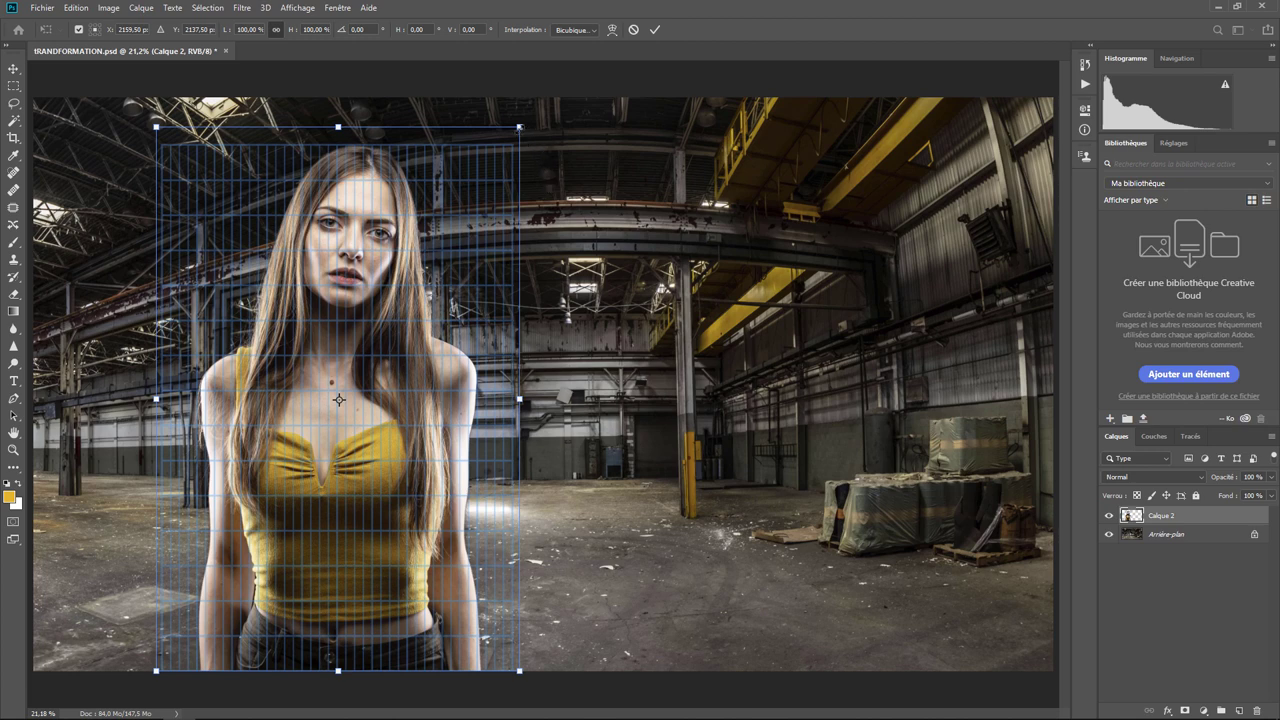
pyautogui.moveTo(519, 127)
pyautogui.mouseDown()
pyautogui.moveTo(538, 101)
pyautogui.moveTo(500, 236)
pyautogui.mouseUp()
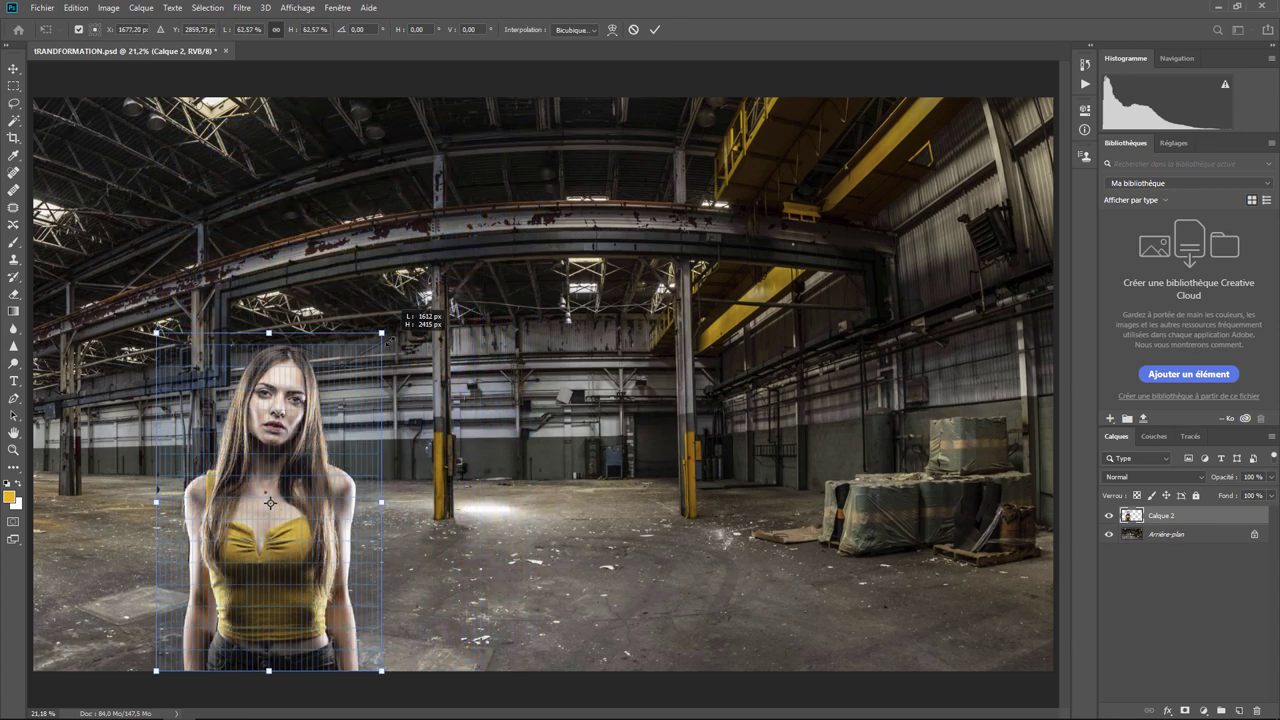
pyautogui.moveTo(500, 236); pyautogui.dragTo(475, 245)
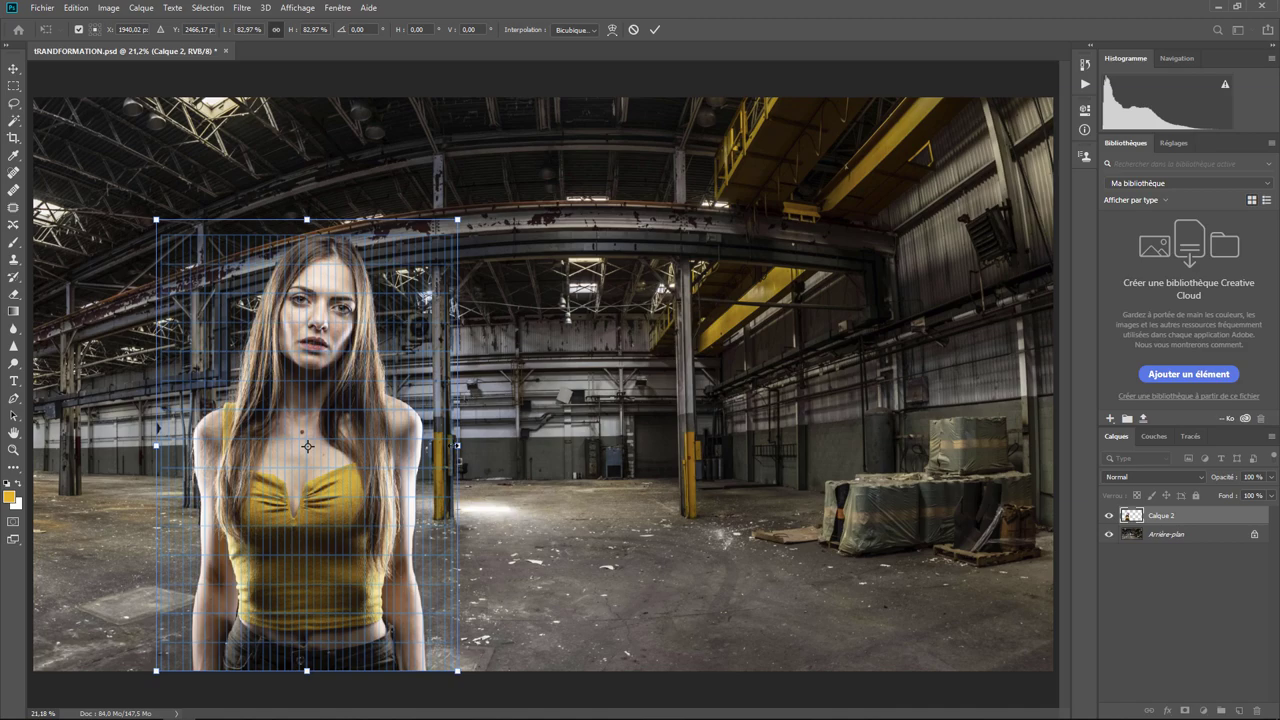
pyautogui.moveTo(457, 445)
pyautogui.mouseDown()
pyautogui.moveTo(668, 445)
pyautogui.moveTo(406, 445)
pyautogui.moveTo(686, 445)
pyautogui.moveTo(496, 445)
pyautogui.mouseUp()
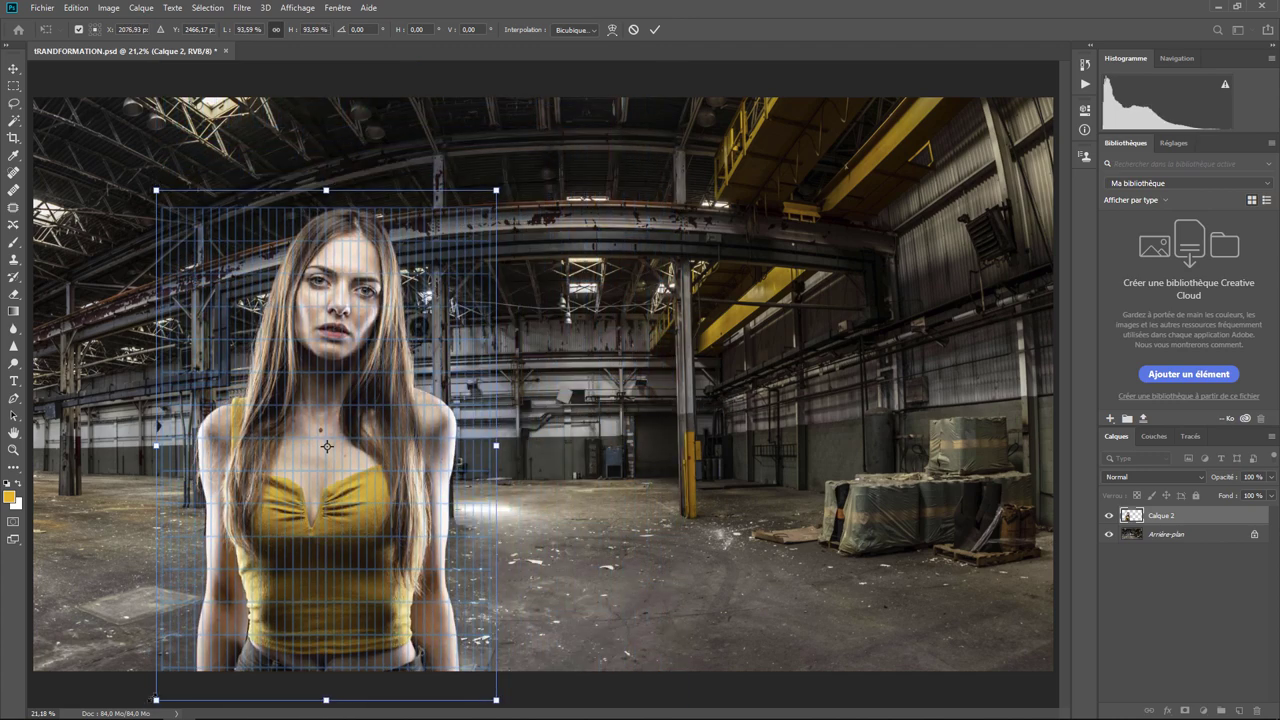
pyautogui.moveTo(156, 700)
pyautogui.mouseDown()
pyautogui.moveTo(206, 611)
pyautogui.moveTo(369, 413)
pyautogui.moveTo(240, 540)
pyautogui.moveTo(178, 629)
pyautogui.mouseUp()
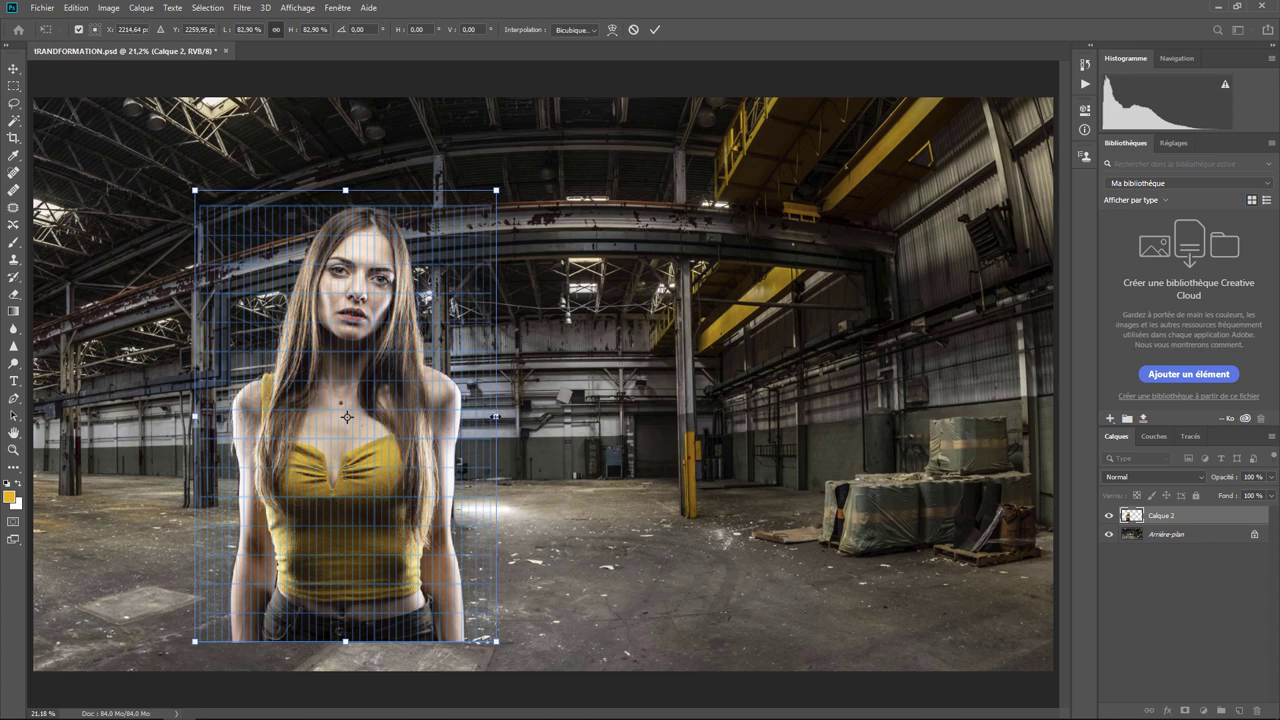
pyautogui.moveTo(495, 416)
pyautogui.mouseDown()
pyautogui.moveTo(640, 416)
pyautogui.moveTo(481, 414)
pyautogui.mouseUp()
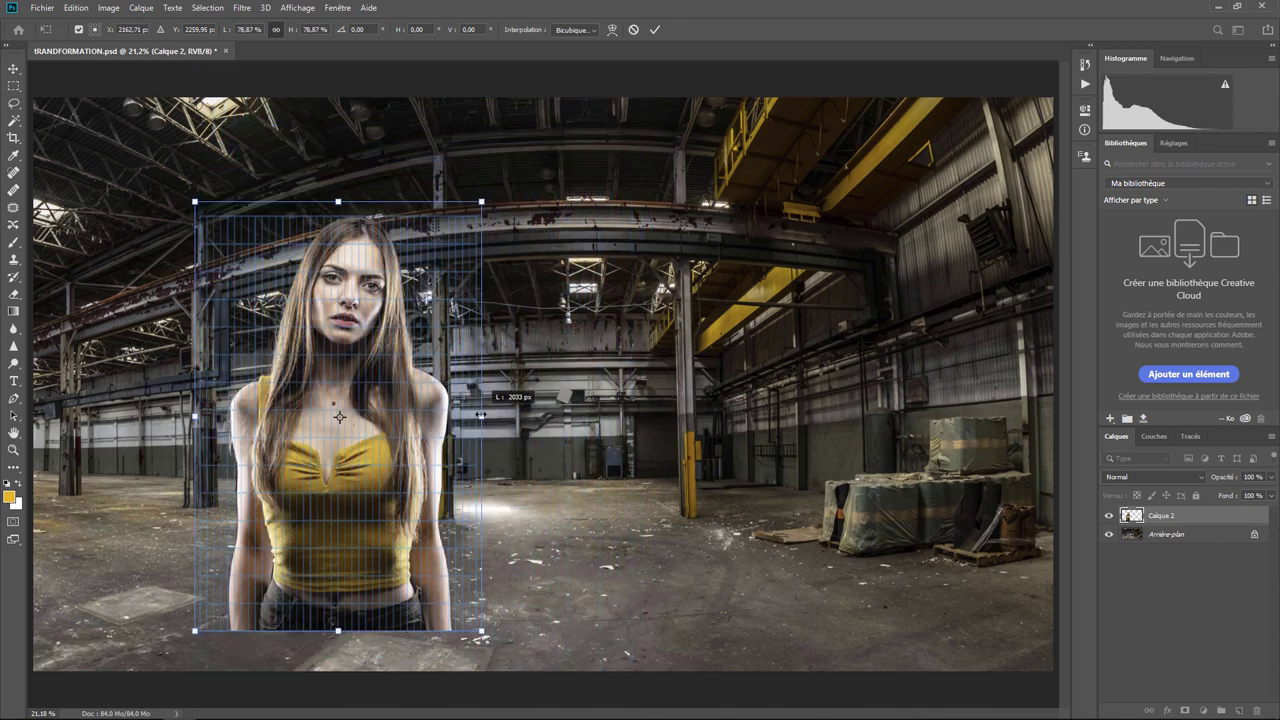
pyautogui.hotkey('ctrl', 'z')
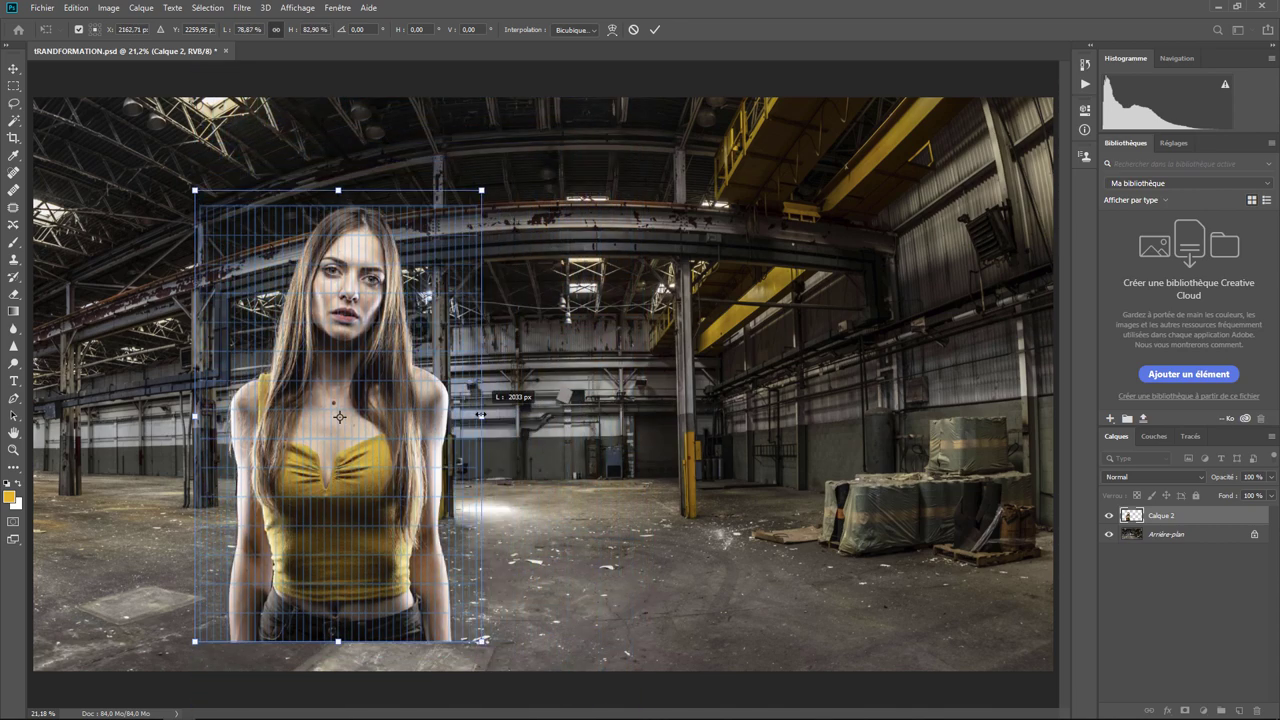
pyautogui.moveTo(481, 414)
pyautogui.mouseDown()
pyautogui.moveTo(800, 416)
pyautogui.moveTo(406, 416)
pyautogui.moveTo(718, 420)
pyautogui.moveTo(464, 416)
pyautogui.moveTo(686, 416)
pyautogui.moveTo(538, 416)
pyautogui.mouseUp()
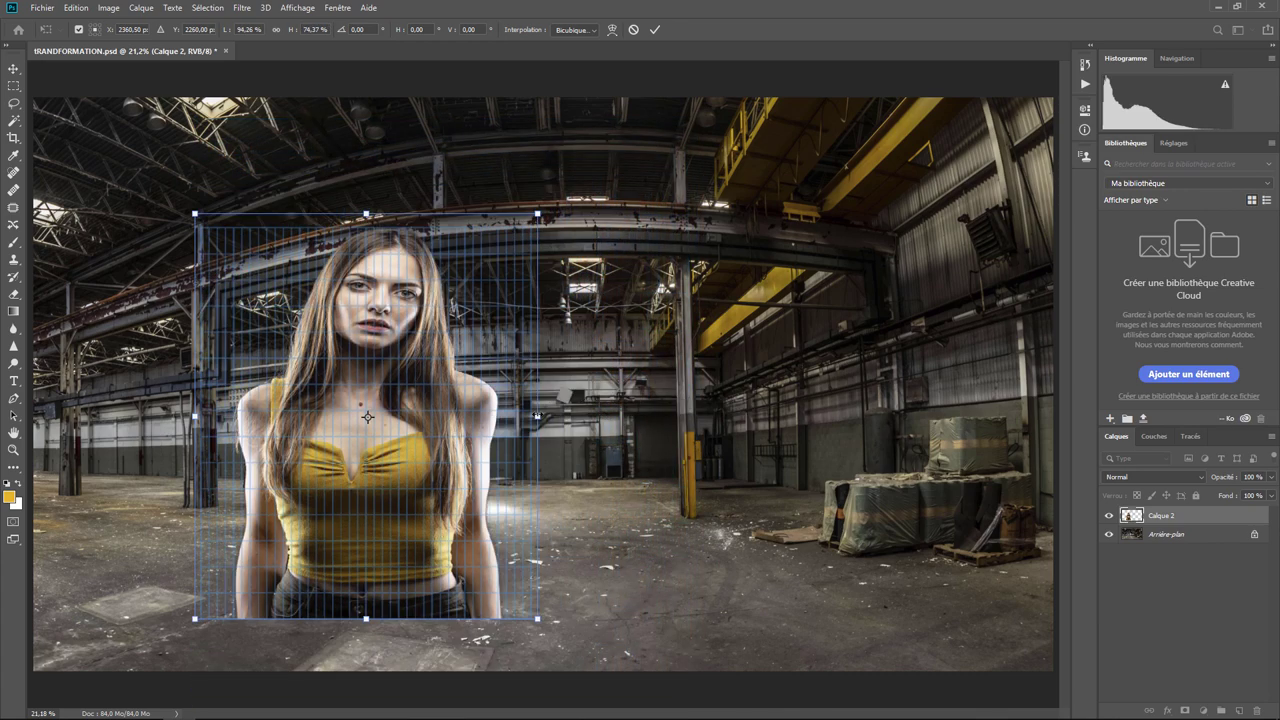
pyautogui.moveTo(538, 416)
pyautogui.mouseDown()
pyautogui.moveTo(700, 416)
pyautogui.moveTo(614, 416)
pyautogui.mouseUp()
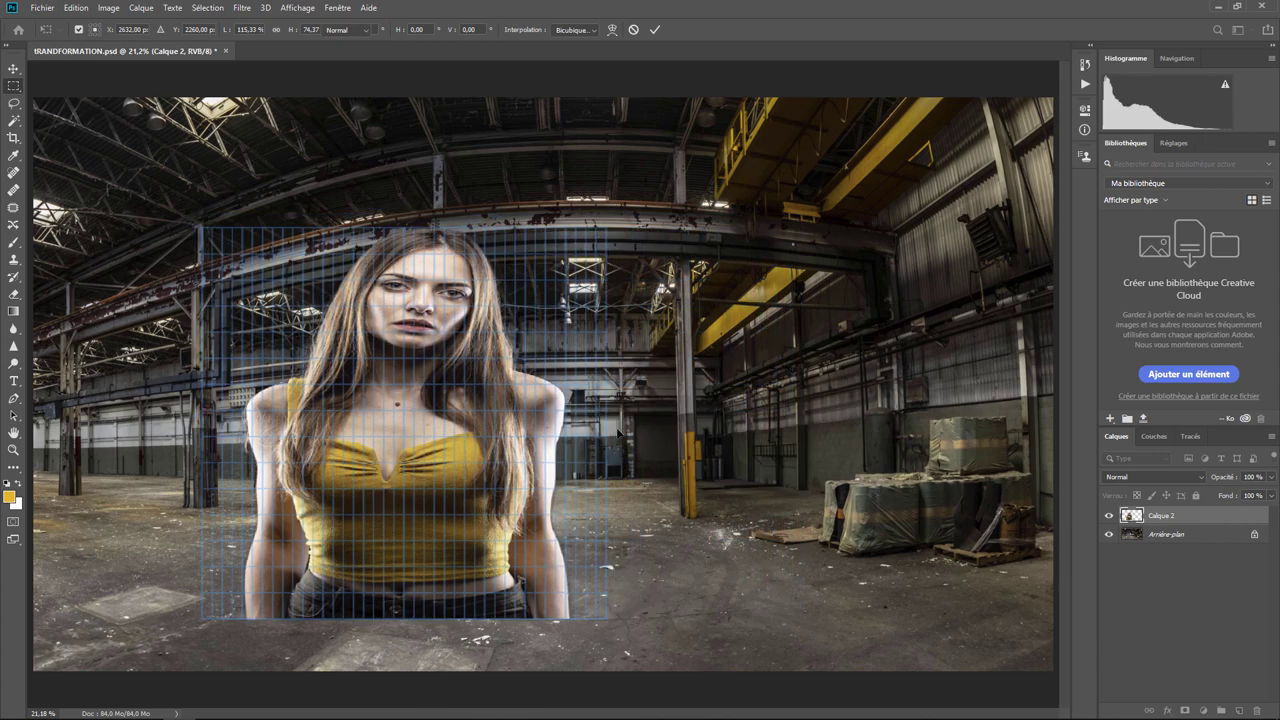
pyautogui.press('Escape')
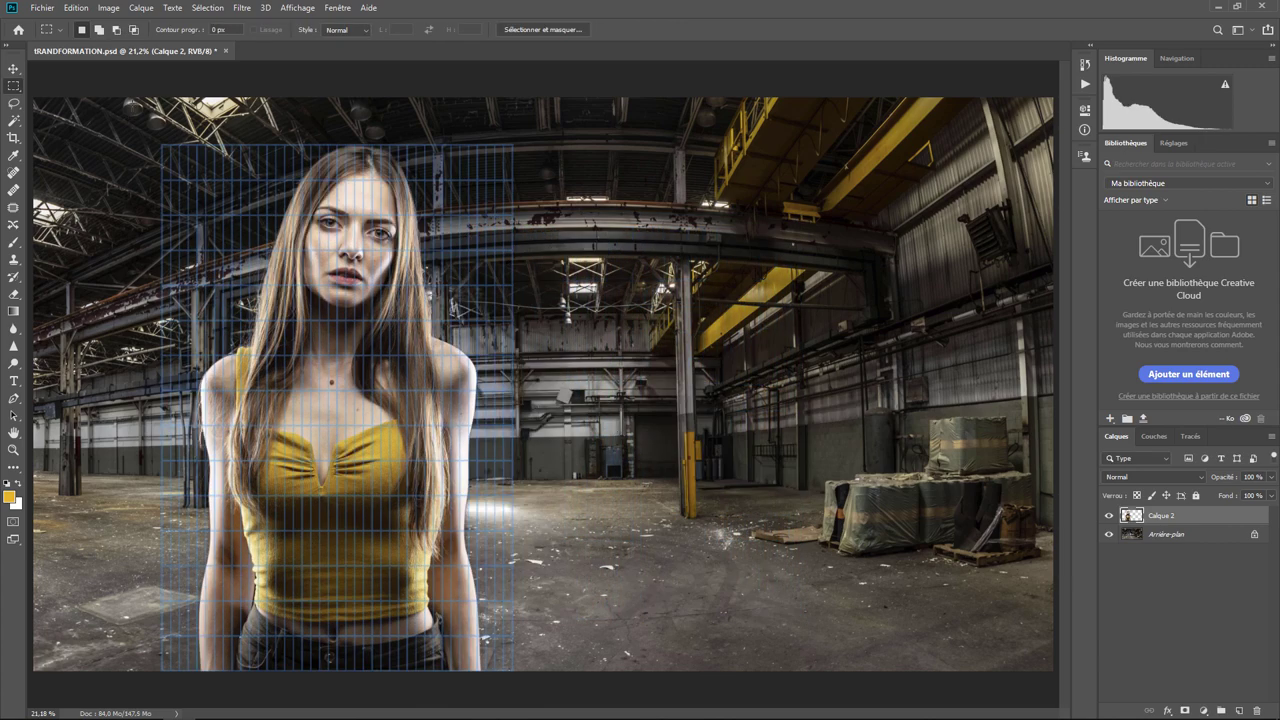
# - Rotate the woman layer around a pivot moved to her upper right, then apply it
pyautogui.click(75, 10)
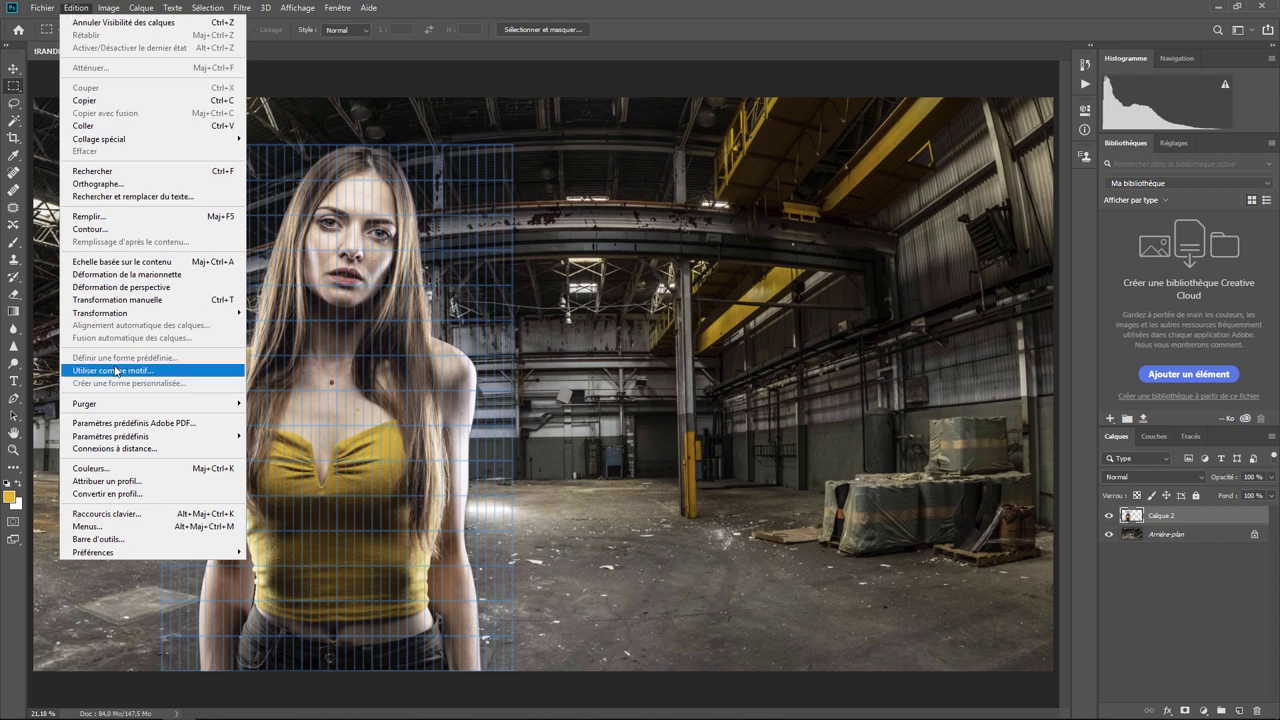
pyautogui.moveTo(100, 313)
pyautogui.click(268, 346)
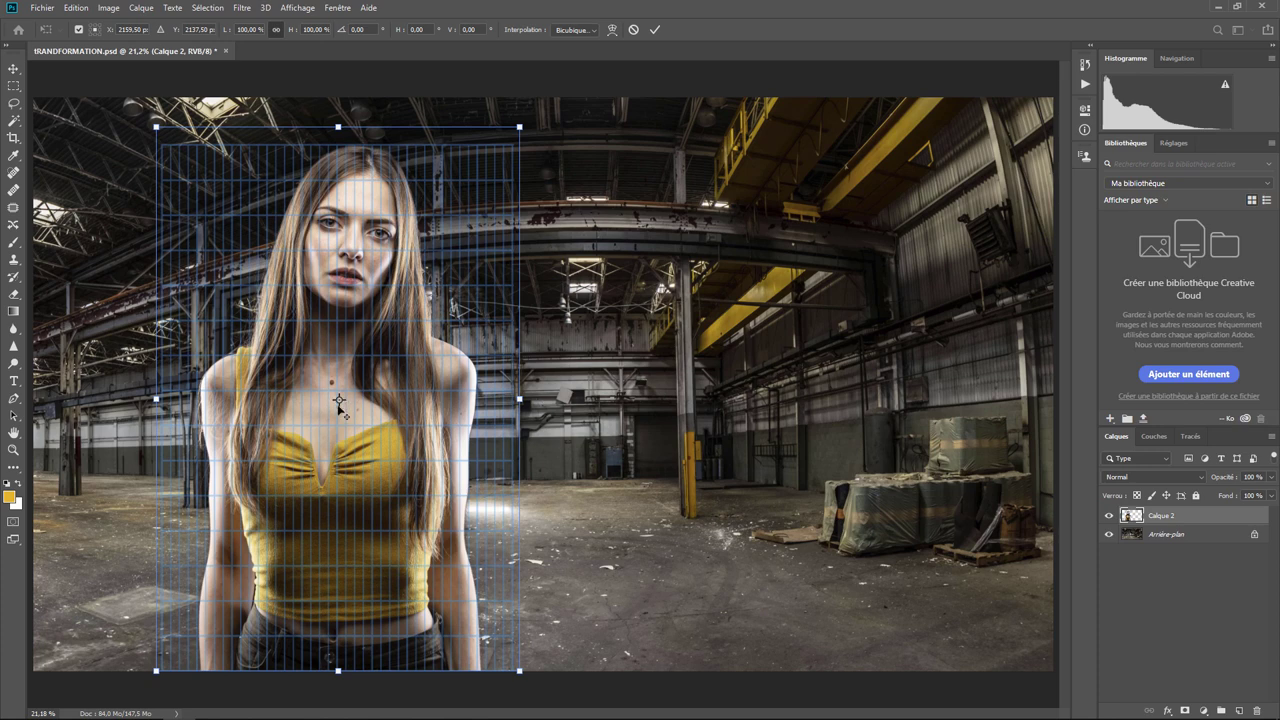
pyautogui.click(79, 30)
pyautogui.click(79, 30)
pyautogui.click(79, 30)
pyautogui.click(79, 30)
pyautogui.click(79, 30)
pyautogui.click(79, 30)
pyautogui.moveTo(338, 400)
pyautogui.mouseDown()
pyautogui.moveTo(368, 195)
pyautogui.moveTo(430, 205)
pyautogui.mouseUp()
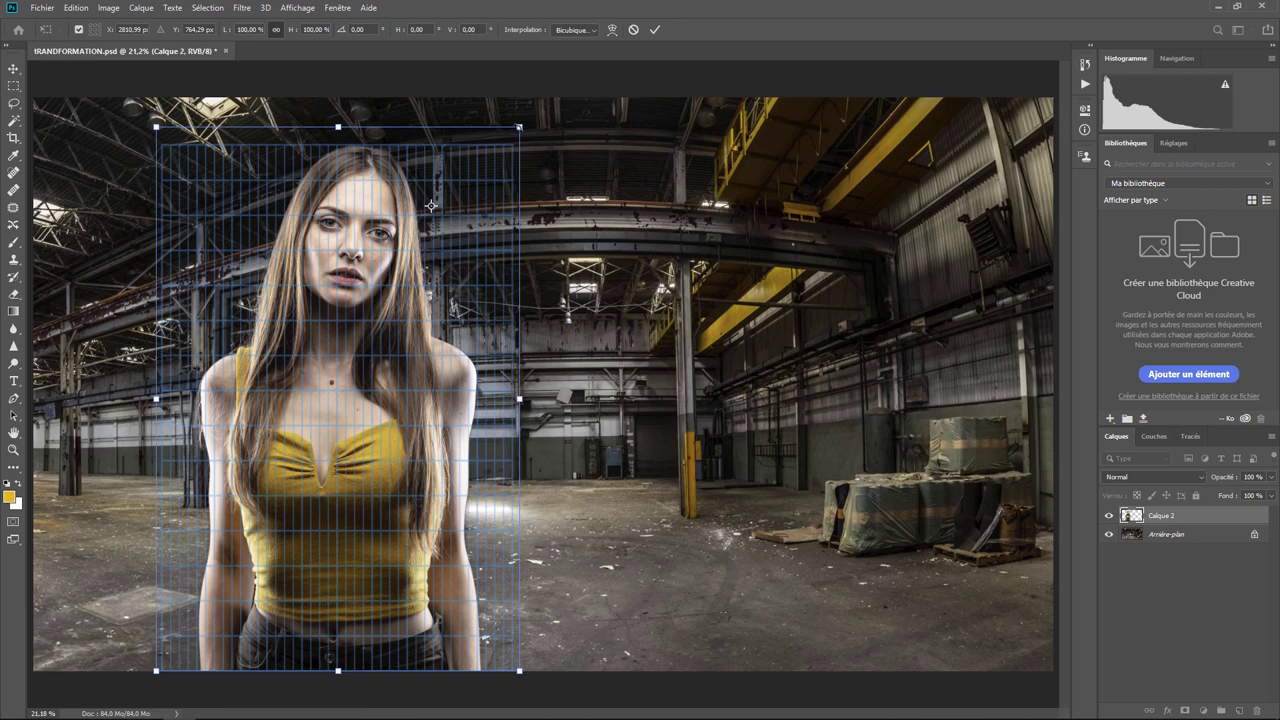
pyautogui.moveTo(524, 122); pyautogui.dragTo(424, 90)
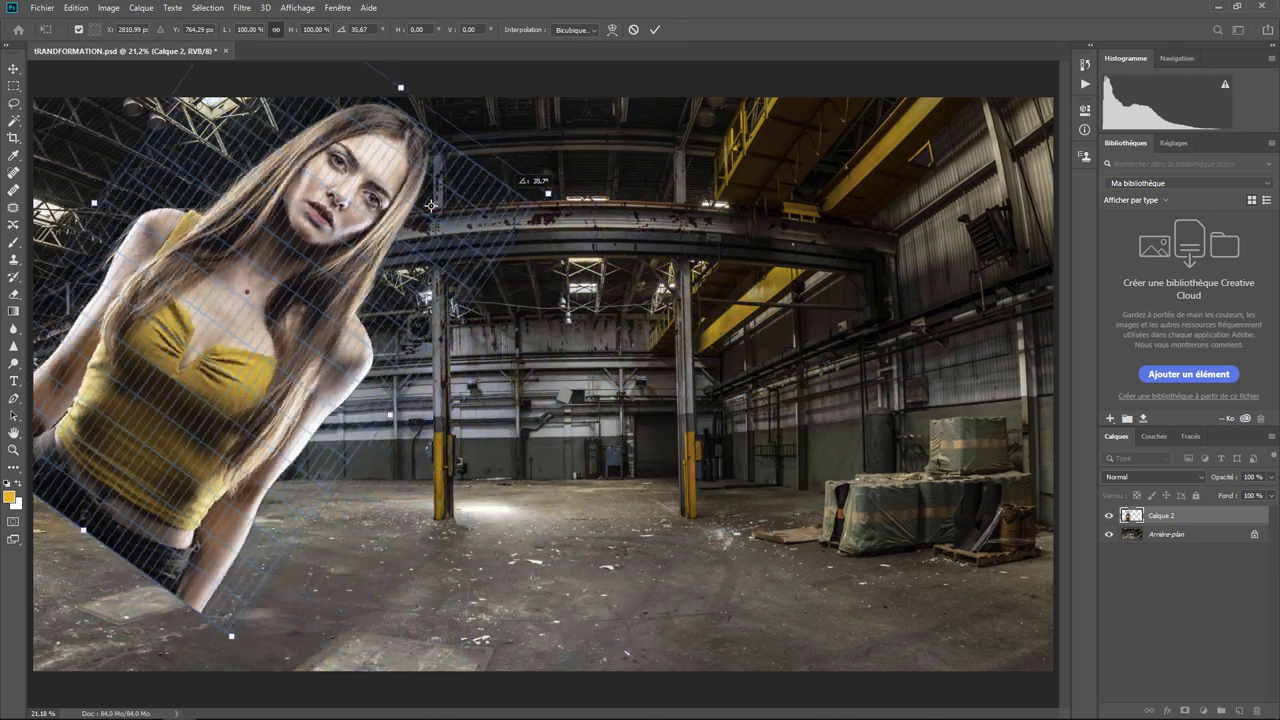
pyautogui.moveTo(424, 90)
pyautogui.mouseDown()
pyautogui.moveTo(535, 185)
pyautogui.moveTo(515, 128)
pyautogui.mouseUp()
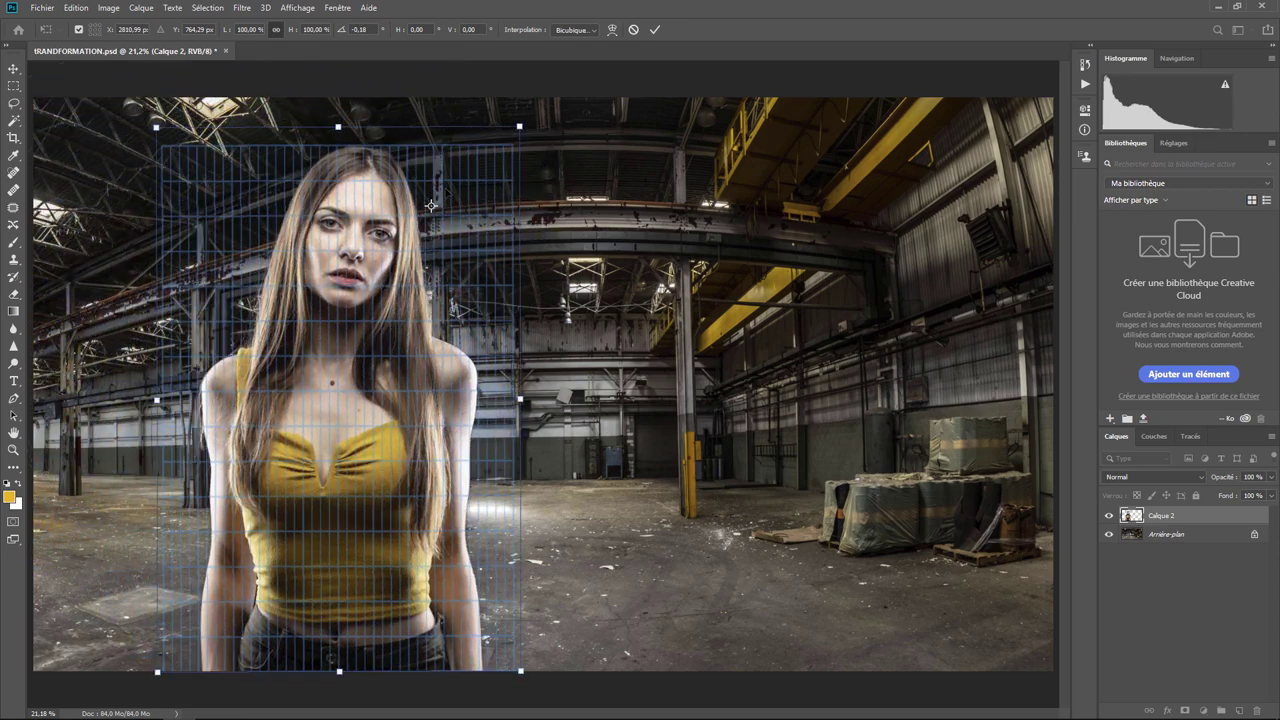
pyautogui.press('m')
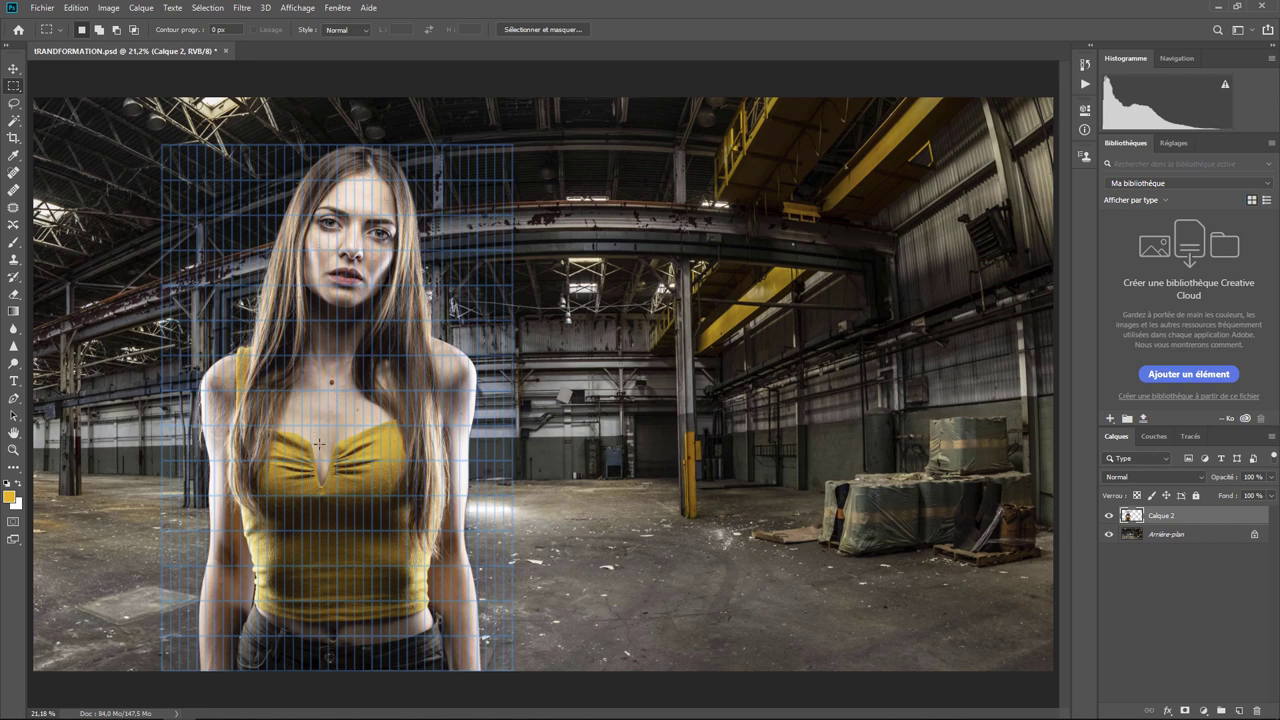
# - Trial-skew the woman layer down to about 21.8°, then cancel the skew
pyautogui.click(76, 8)
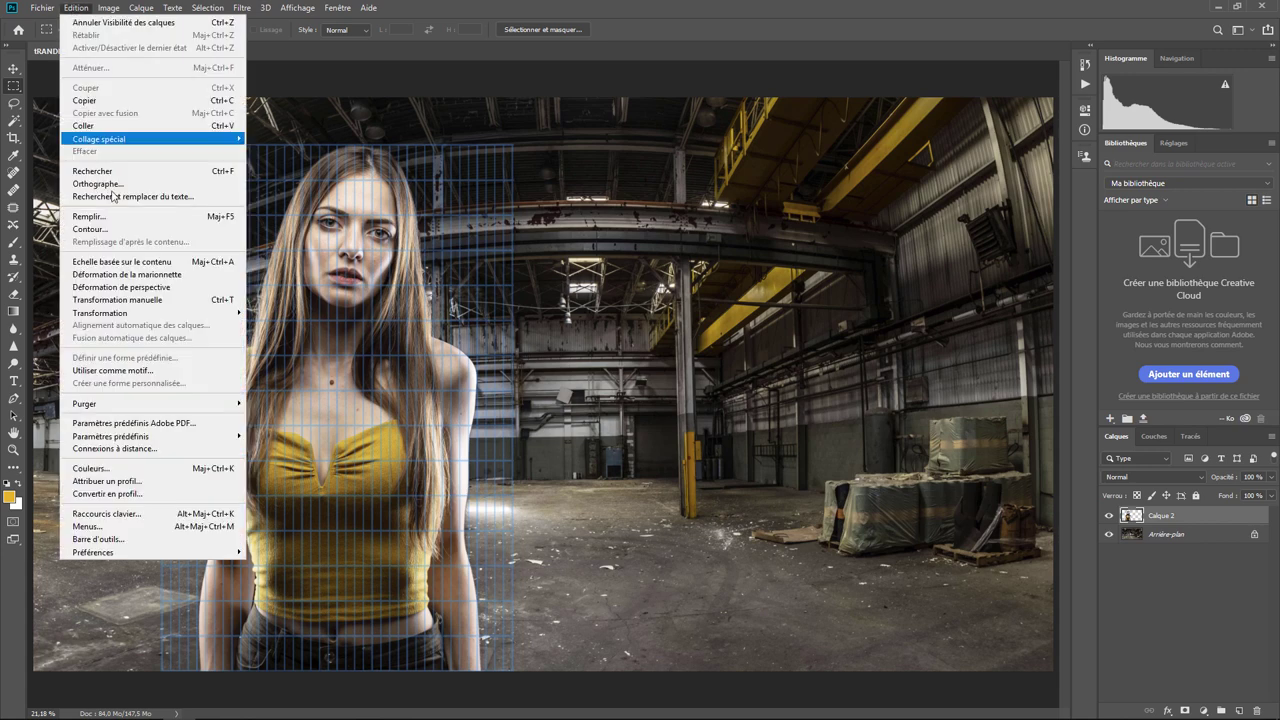
pyautogui.click(295, 357)
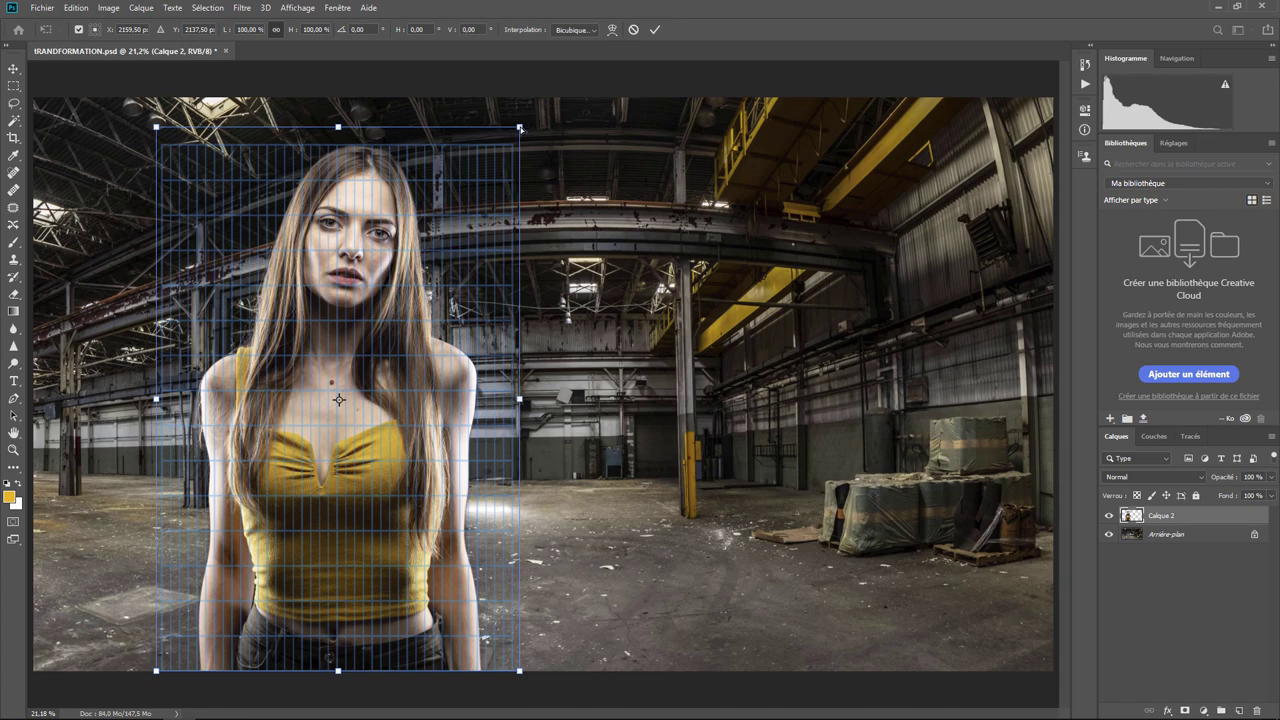
pyautogui.moveTo(519, 128)
pyautogui.mouseDown()
pyautogui.moveTo(690, 145)
pyautogui.moveTo(457, 145)
pyautogui.mouseUp()
pyautogui.moveTo(662, 134); pyautogui.dragTo(489, 131)
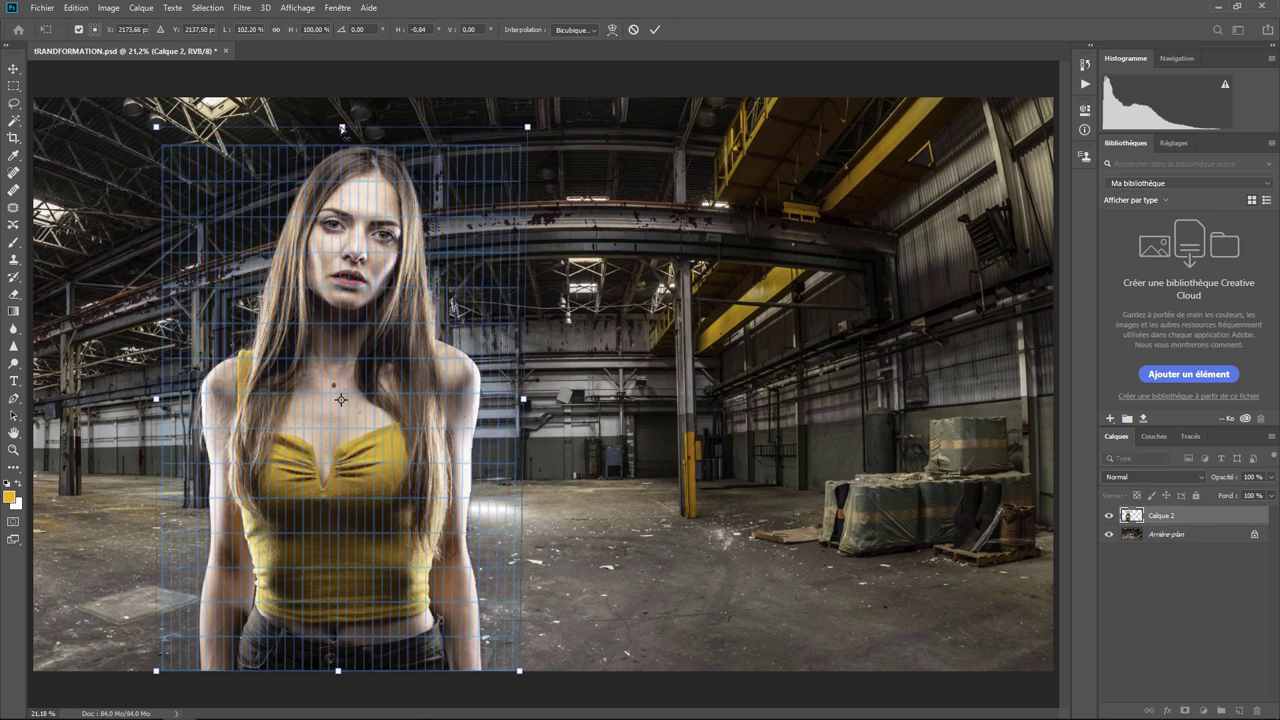
pyautogui.moveTo(342, 129)
pyautogui.mouseDown()
pyautogui.moveTo(481, 135)
pyautogui.moveTo(378, 150)
pyautogui.mouseUp()
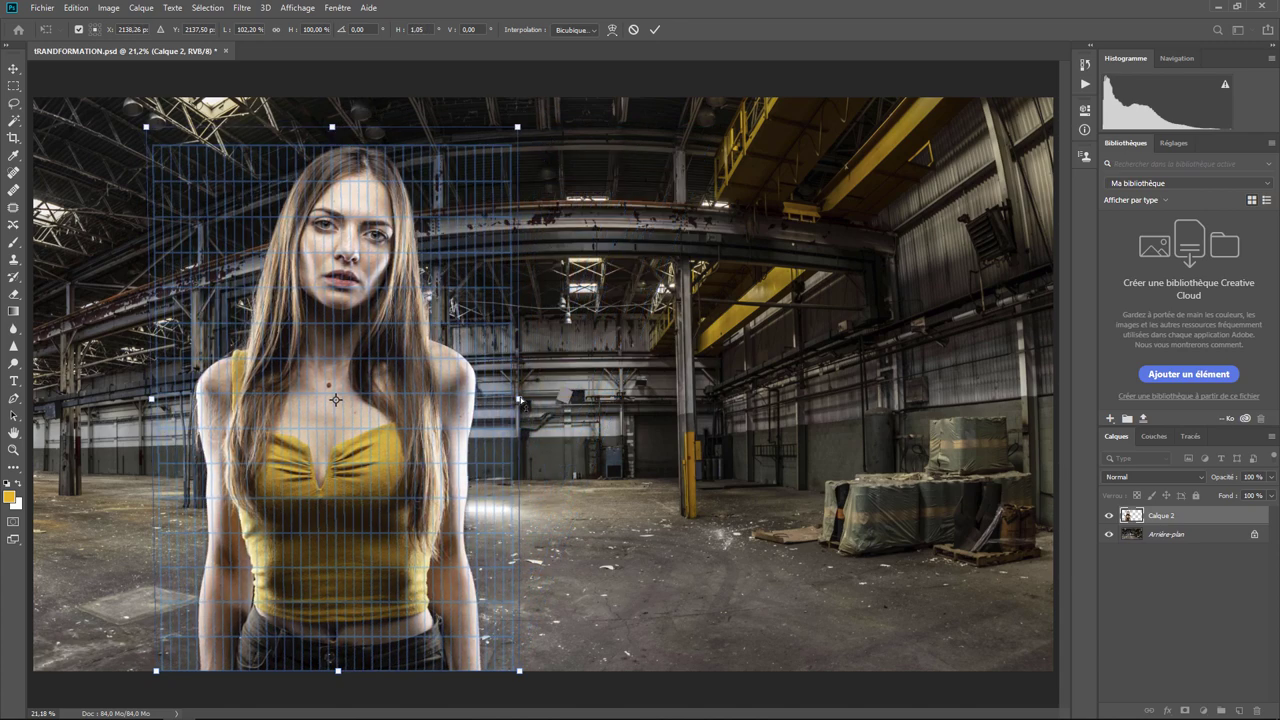
pyautogui.moveTo(519, 400)
pyautogui.mouseDown()
pyautogui.moveTo(544, 524)
pyautogui.moveTo(561, 386)
pyautogui.mouseUp()
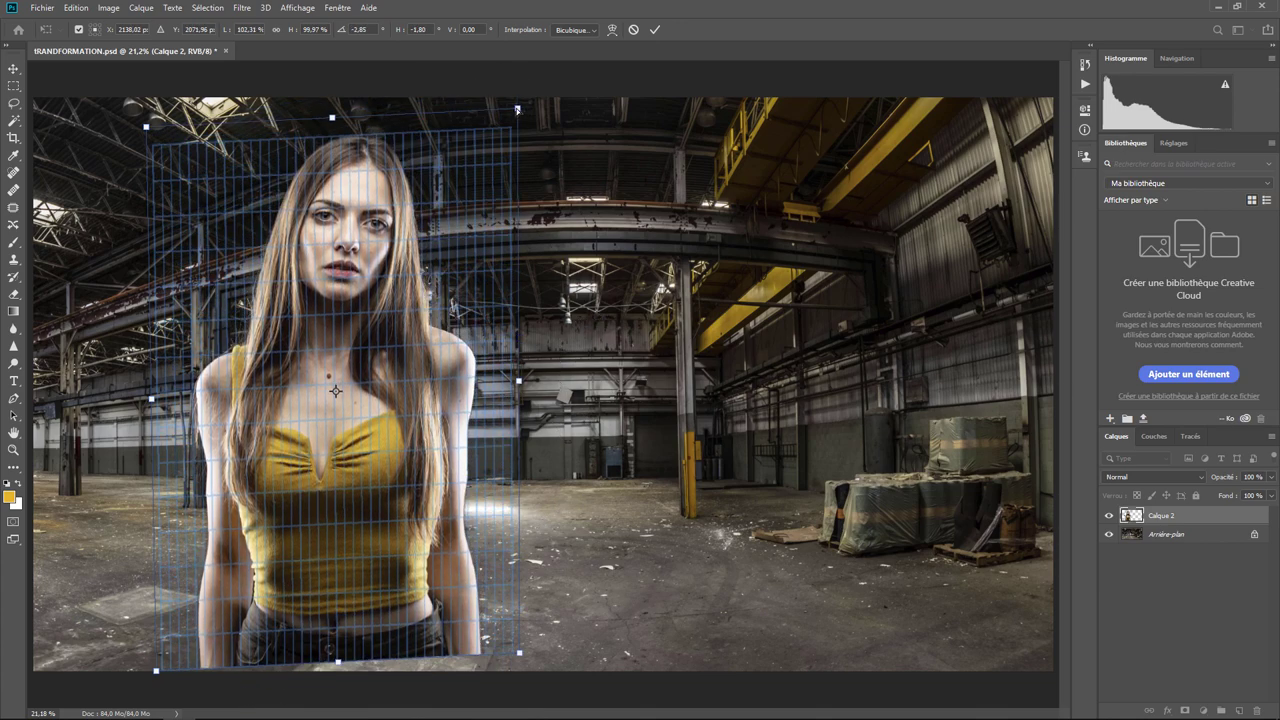
pyautogui.moveTo(517, 109); pyautogui.dragTo(521, 191)
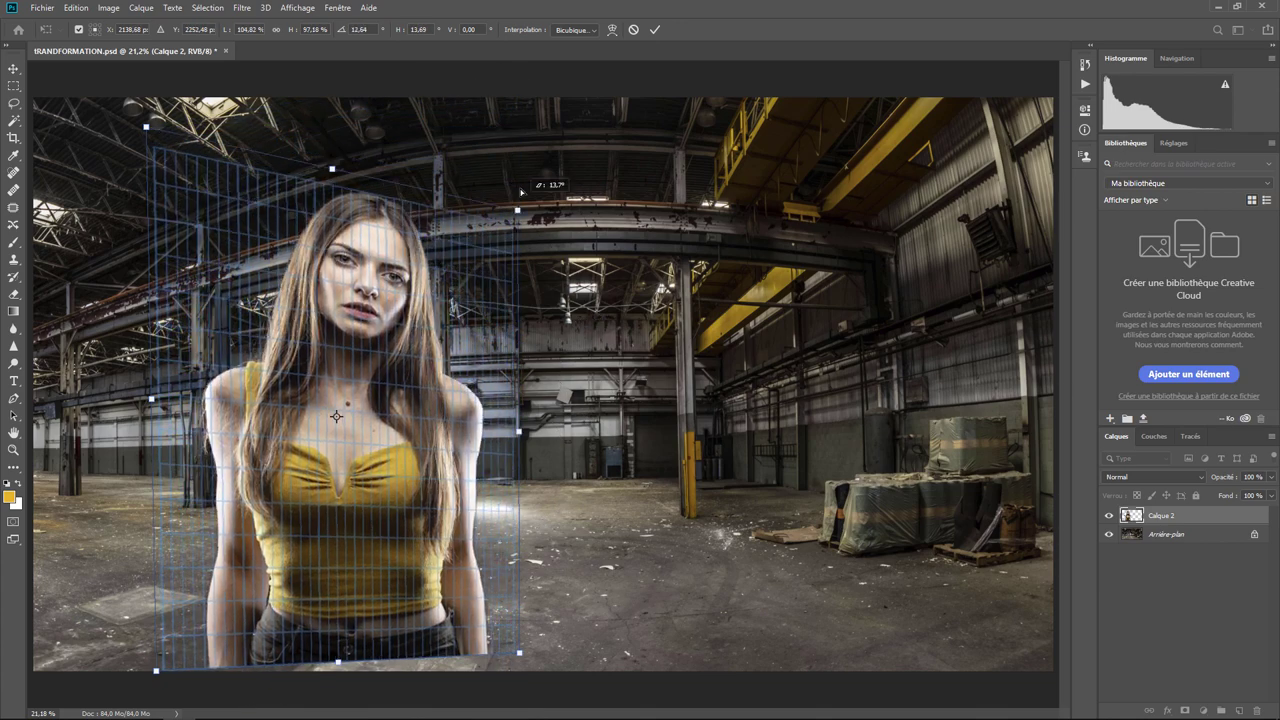
pyautogui.moveTo(521, 191); pyautogui.dragTo(518, 328)
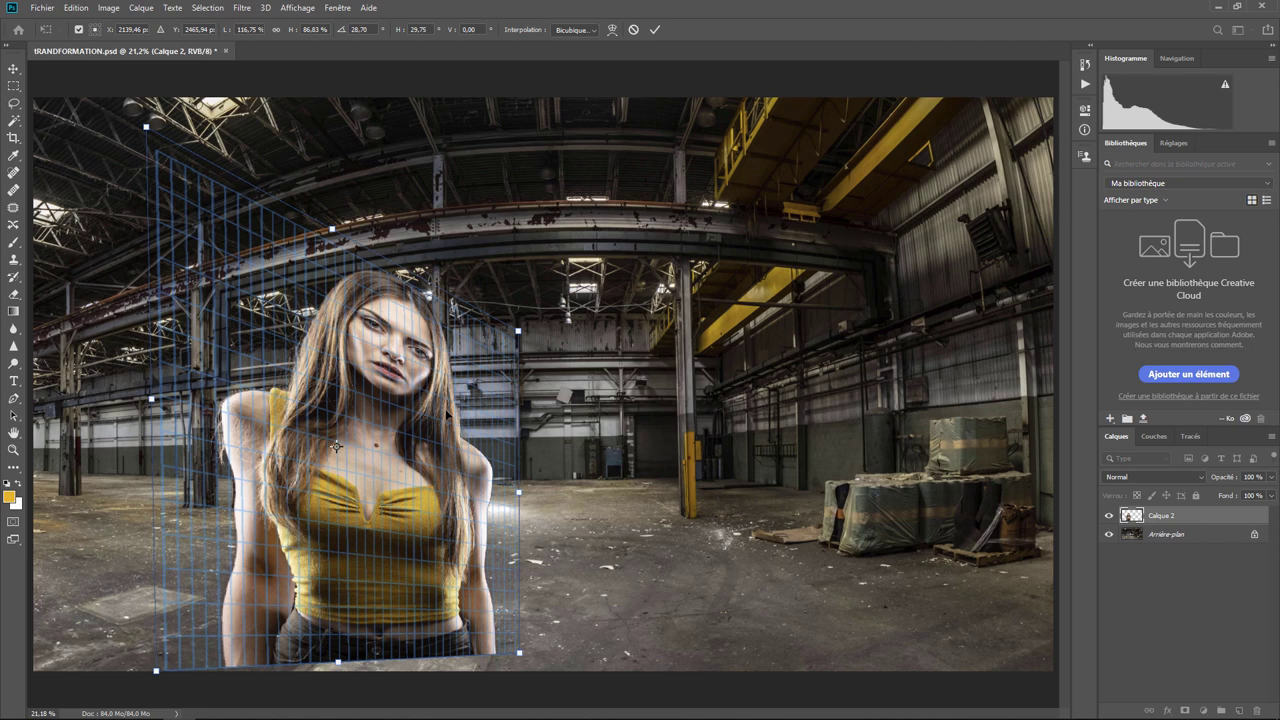
pyautogui.press('Escape')
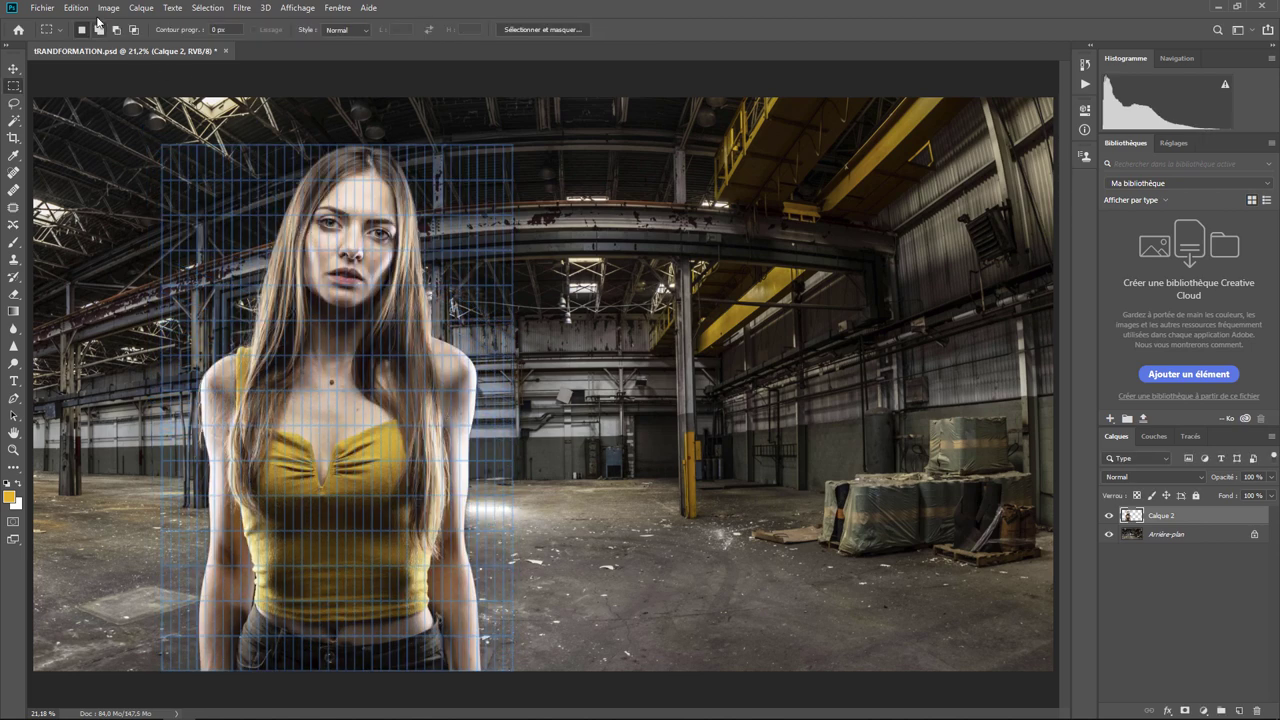
# - Trial another skew, pulling her left corners inward and tilting her sideways, then cancel it
pyautogui.click(77, 8)
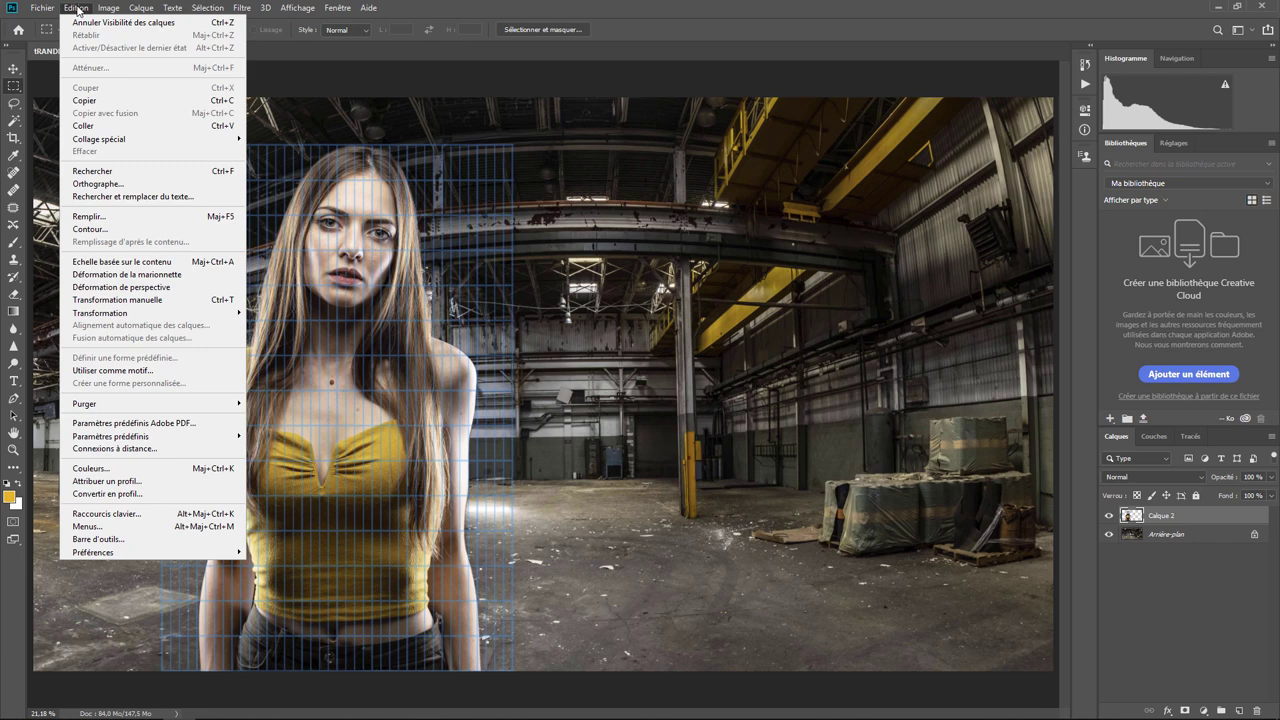
pyautogui.moveTo(100, 313)
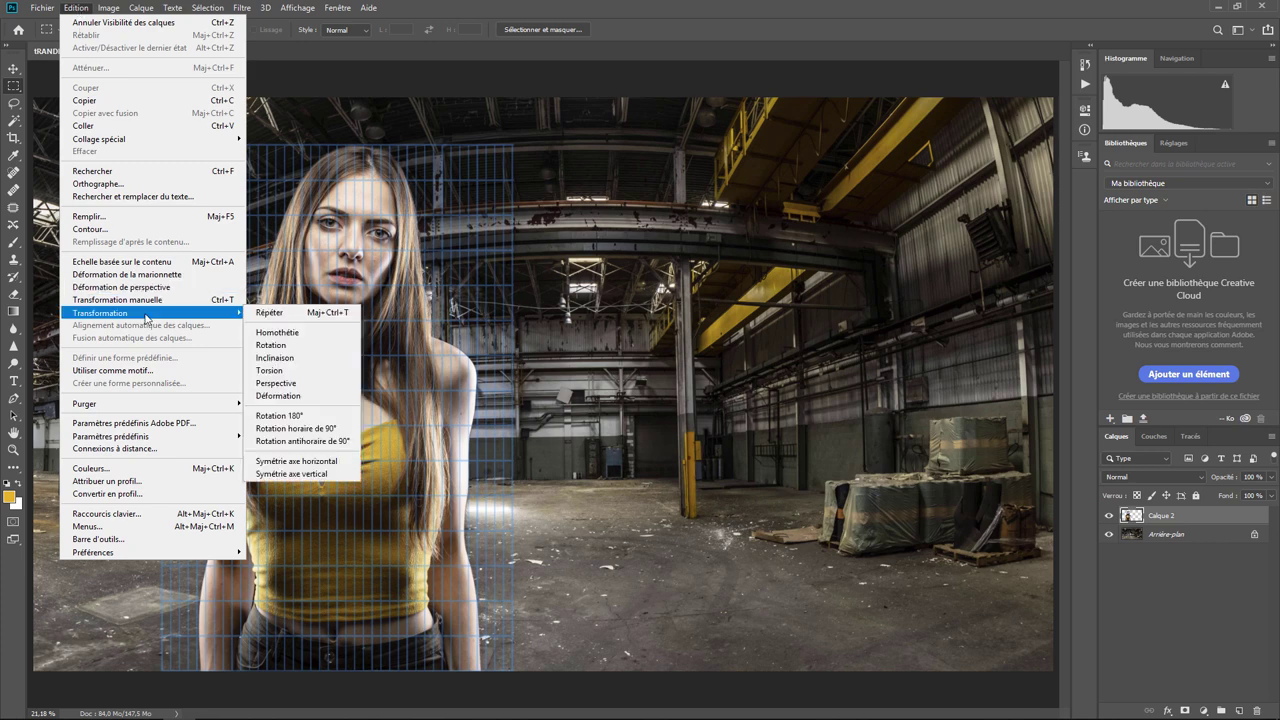
pyautogui.click(309, 372)
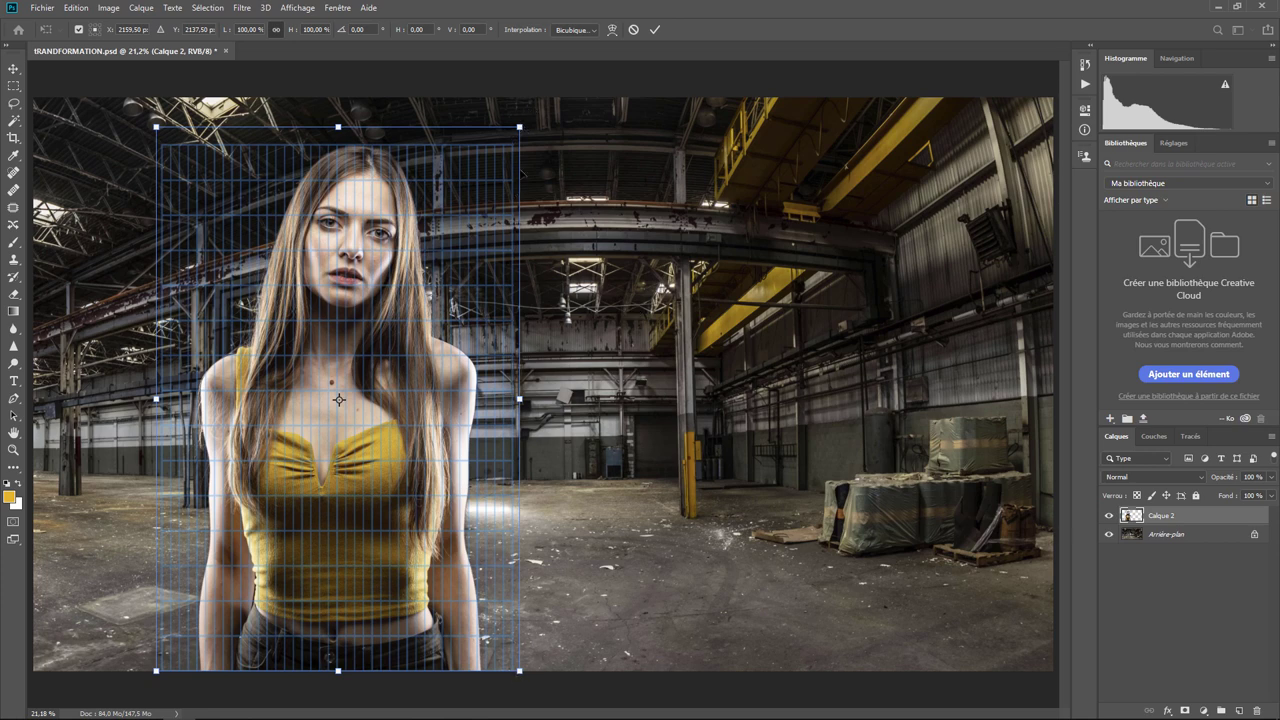
pyautogui.moveTo(520, 129); pyautogui.dragTo(524, 294)
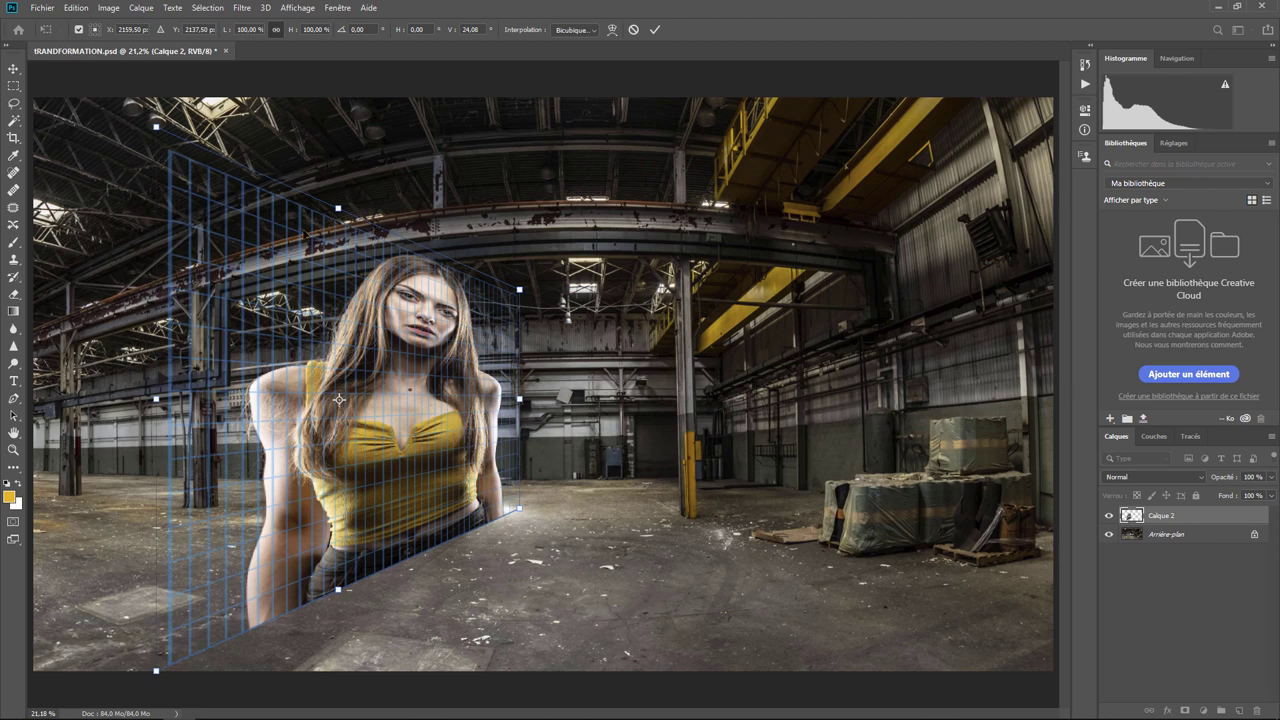
pyautogui.moveTo(157, 129); pyautogui.dragTo(216, 152)
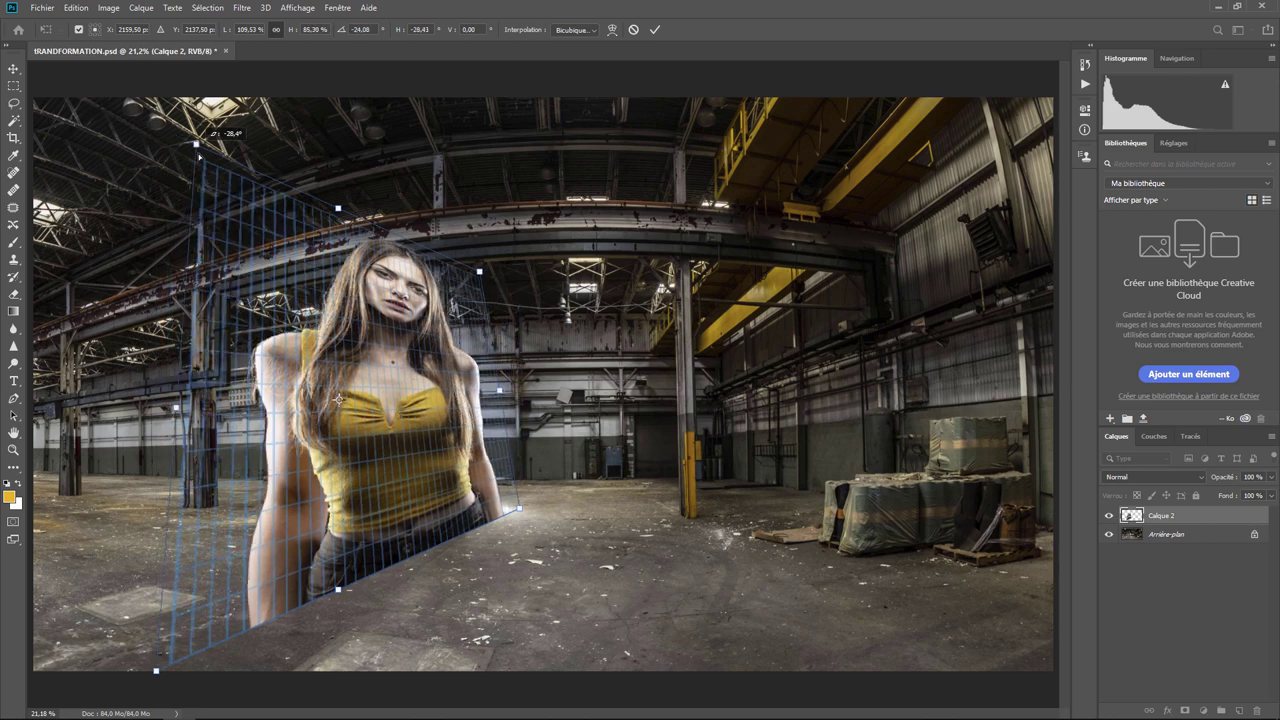
pyautogui.moveTo(157, 672); pyautogui.dragTo(230, 637)
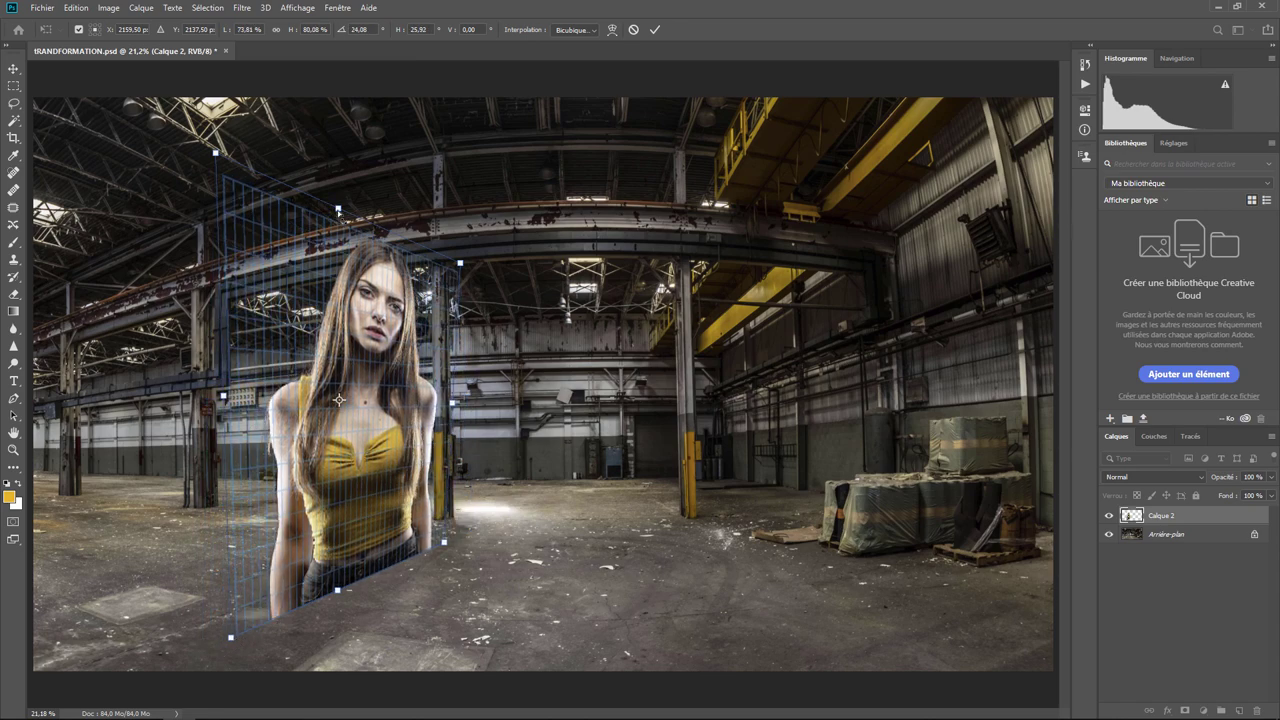
pyautogui.moveTo(338, 210); pyautogui.dragTo(494, 316)
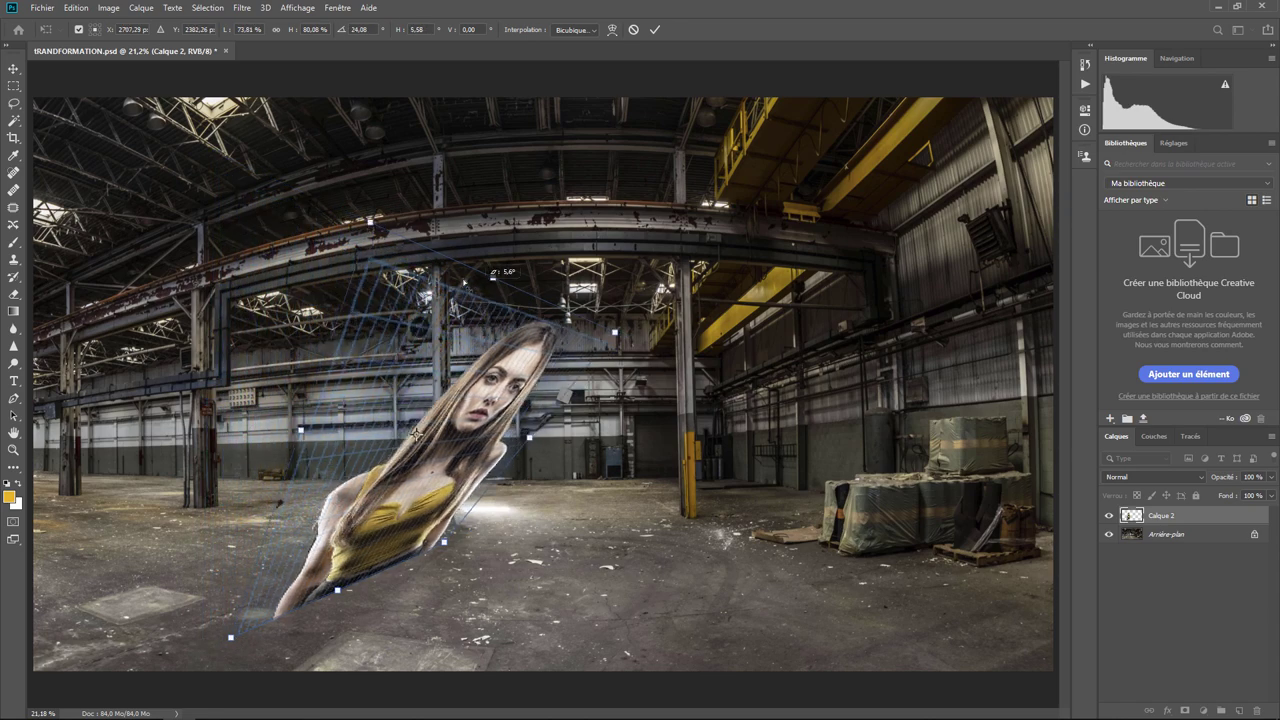
pyautogui.moveTo(494, 316)
pyautogui.mouseDown()
pyautogui.moveTo(332, 232)
pyautogui.moveTo(415, 246)
pyautogui.mouseUp()
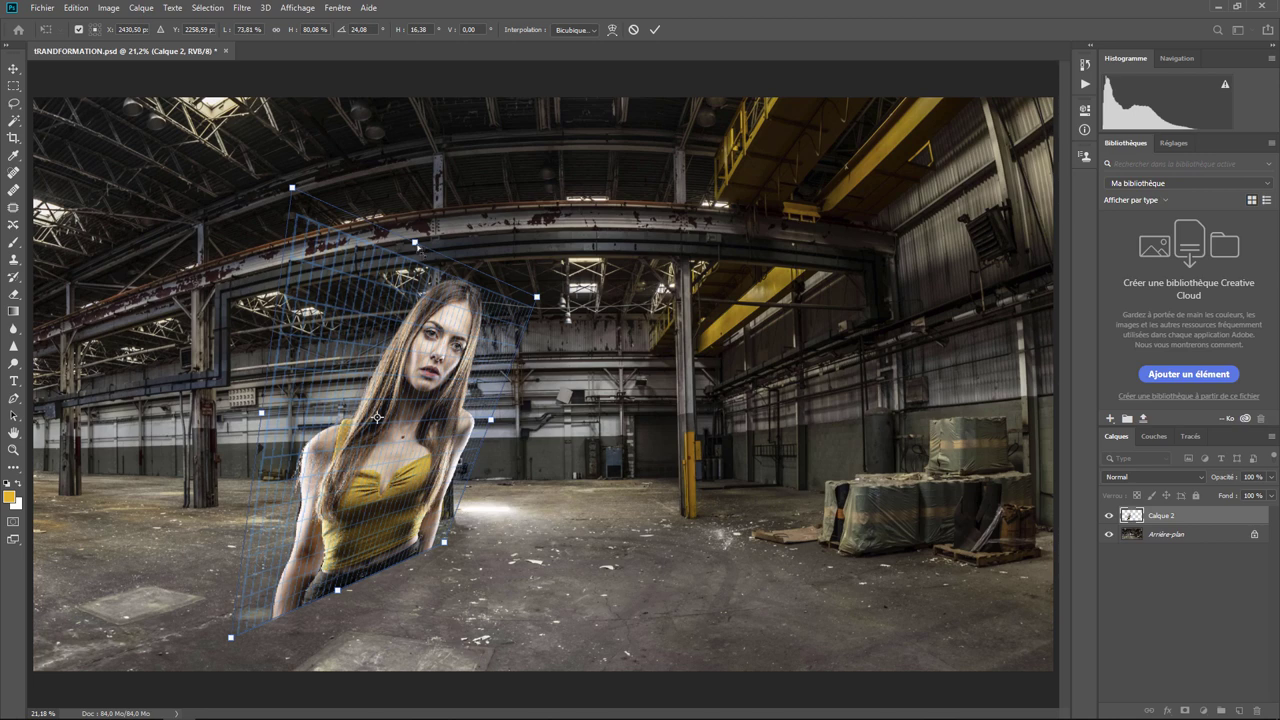
pyautogui.moveTo(416, 244); pyautogui.dragTo(352, 210)
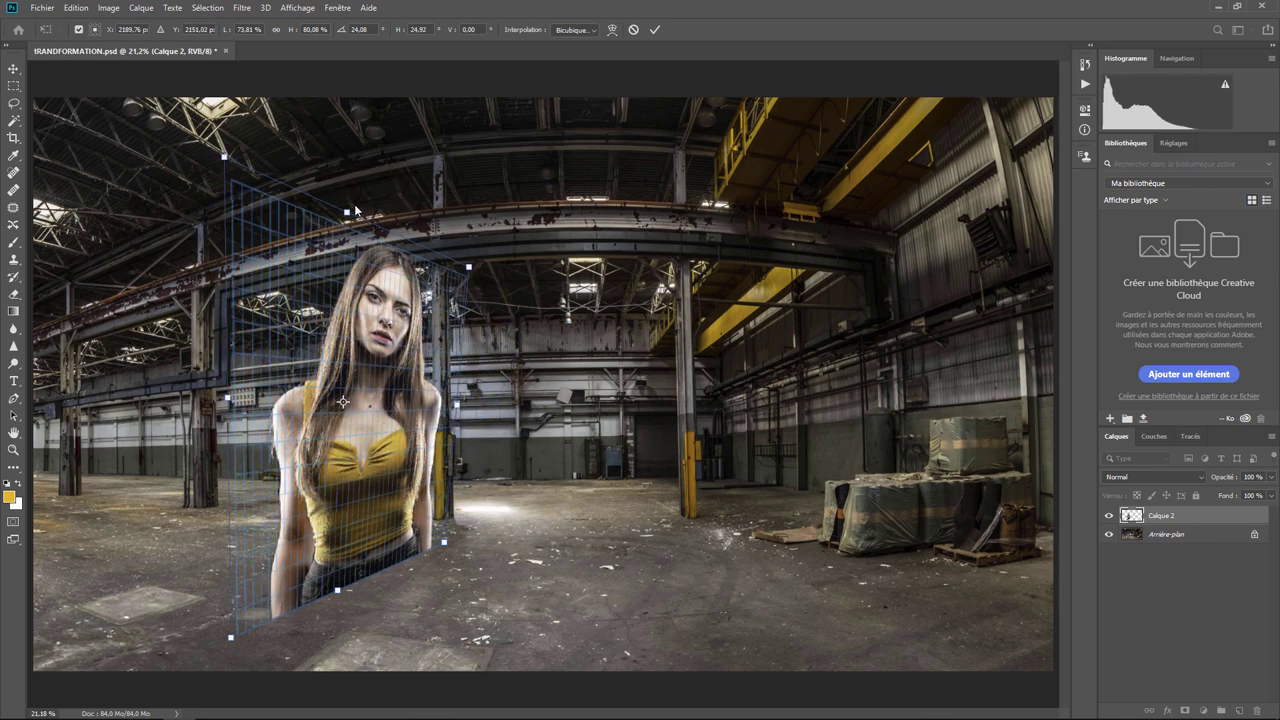
pyautogui.press('Escape')
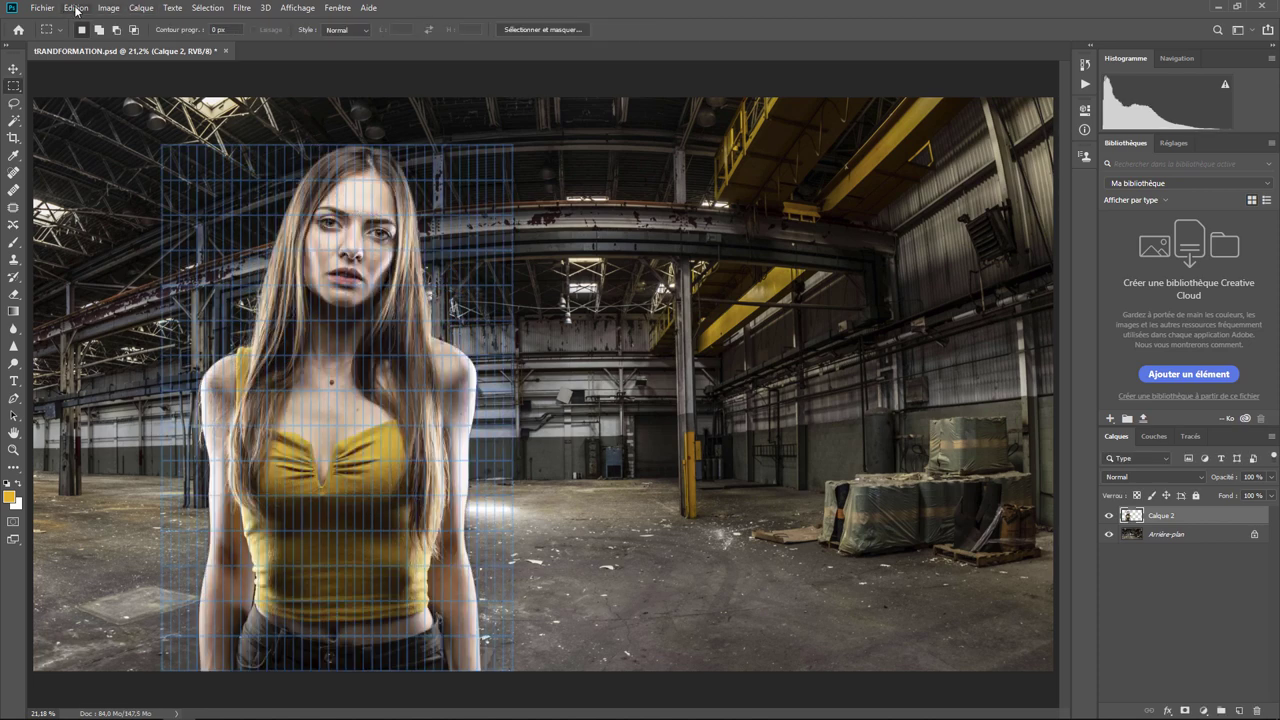
# - Scale the woman down to 69.81% and move her up and right toward the warehouse centre
pyautogui.click(76, 8)
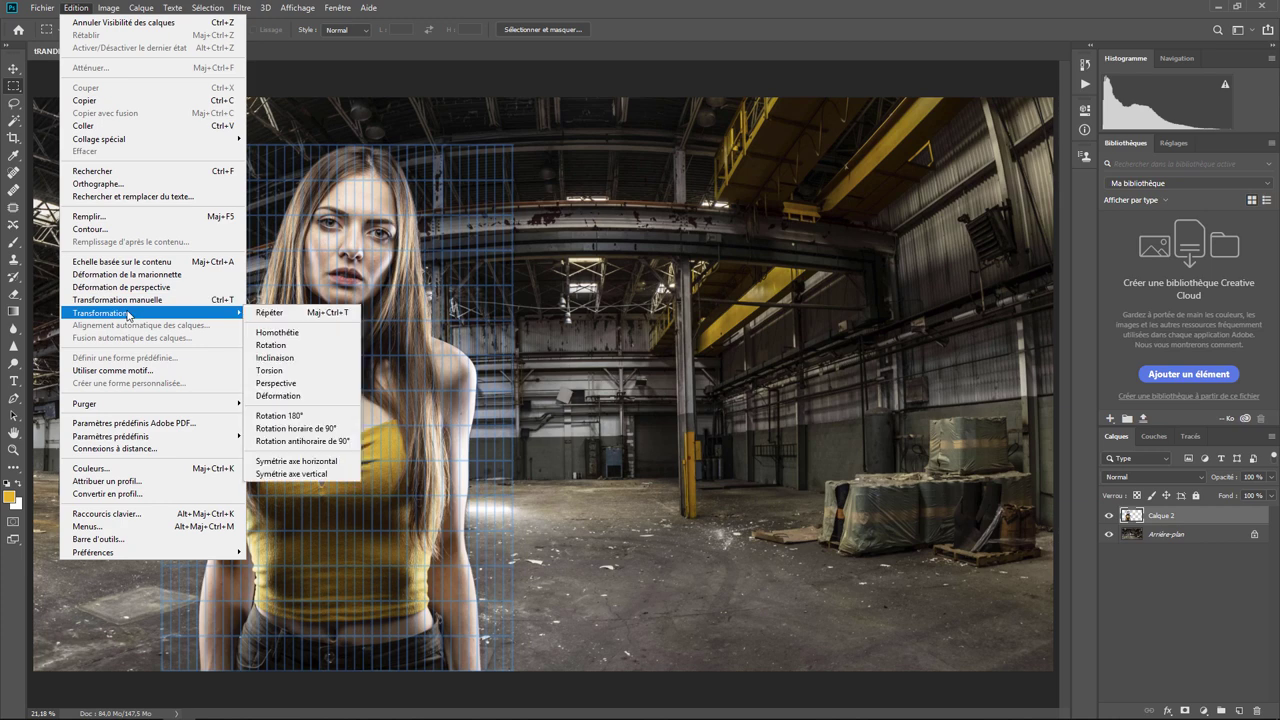
pyautogui.moveTo(100, 313)
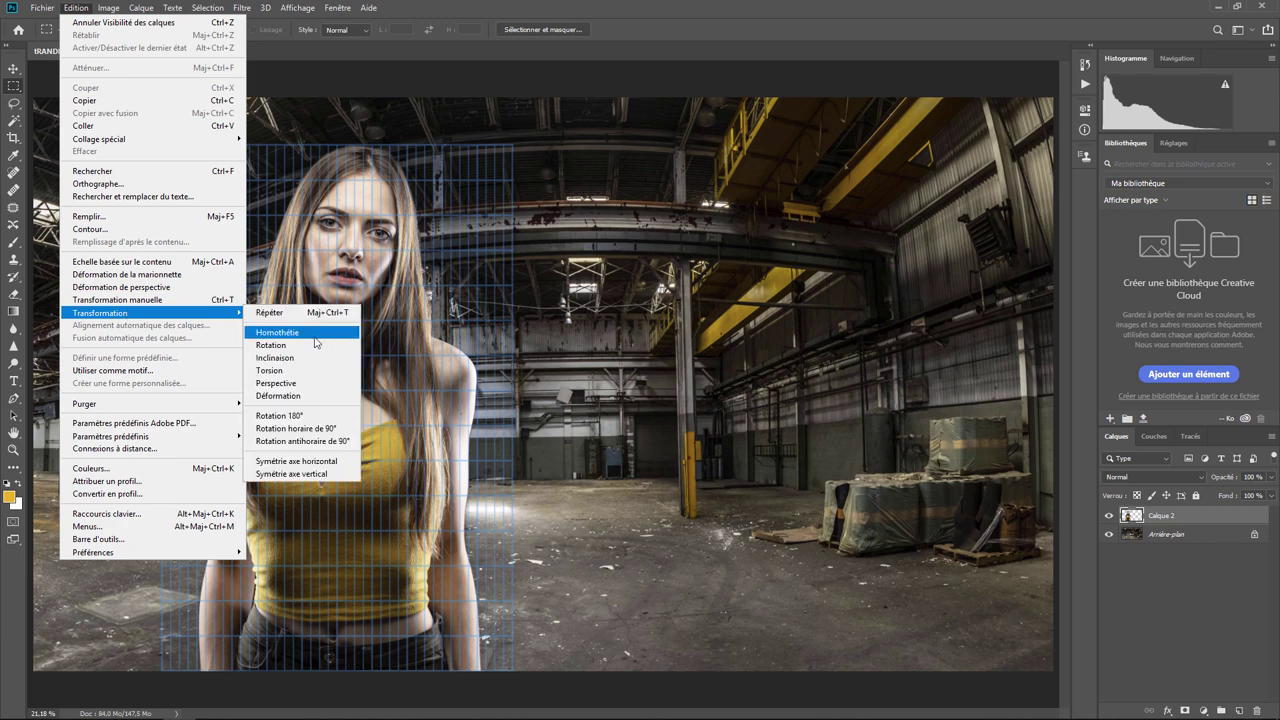
pyautogui.click(316, 343)
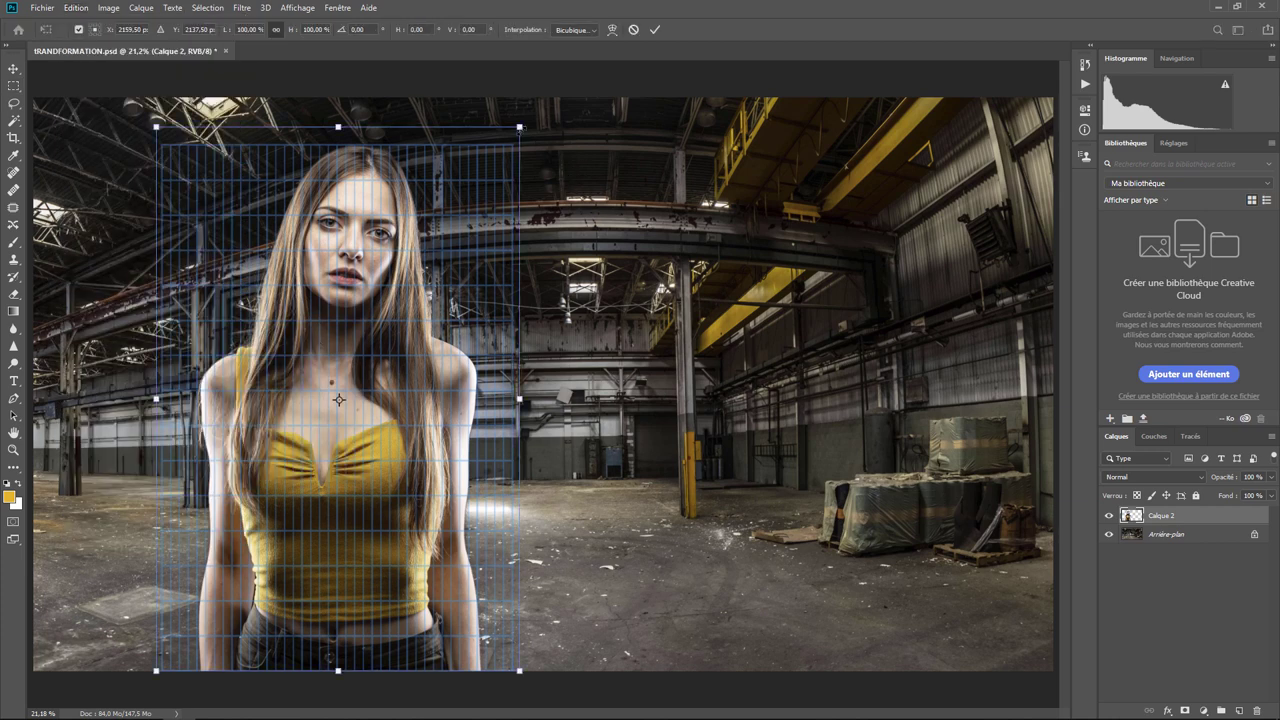
pyautogui.moveTo(520, 127); pyautogui.dragTo(409, 291)
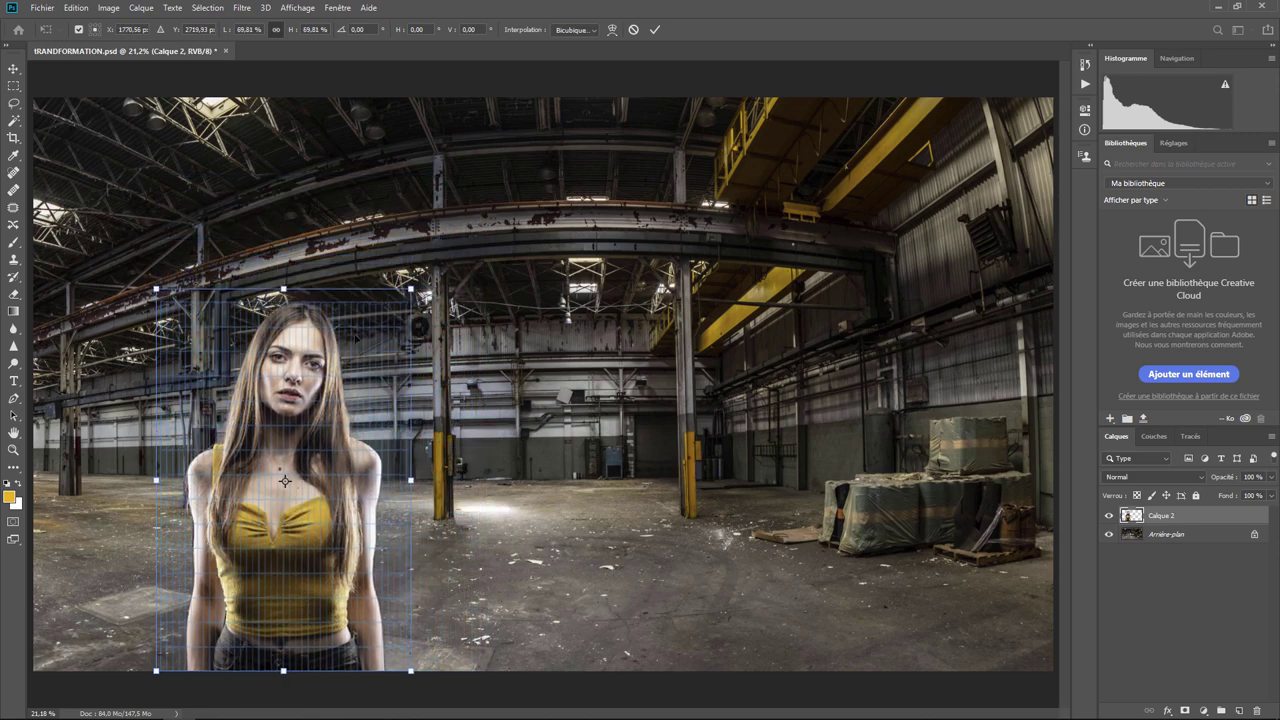
pyautogui.moveTo(284, 482); pyautogui.dragTo(430, 333)
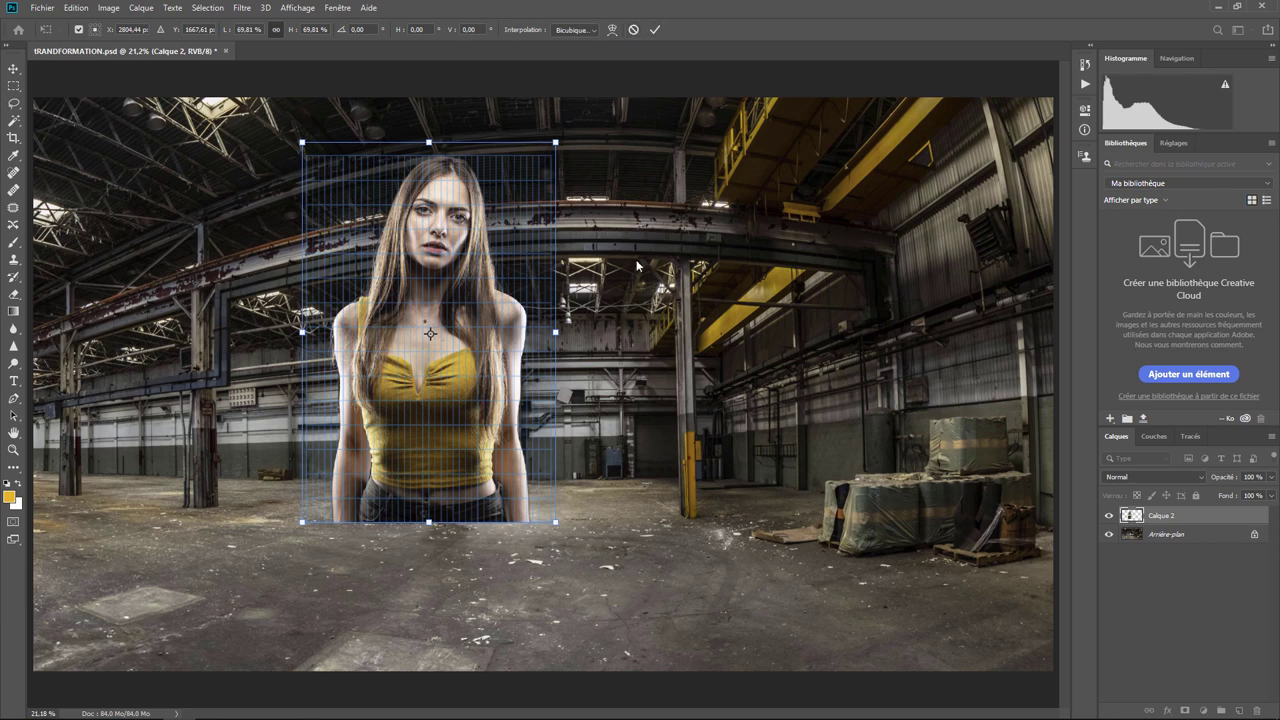
pyautogui.press('m')
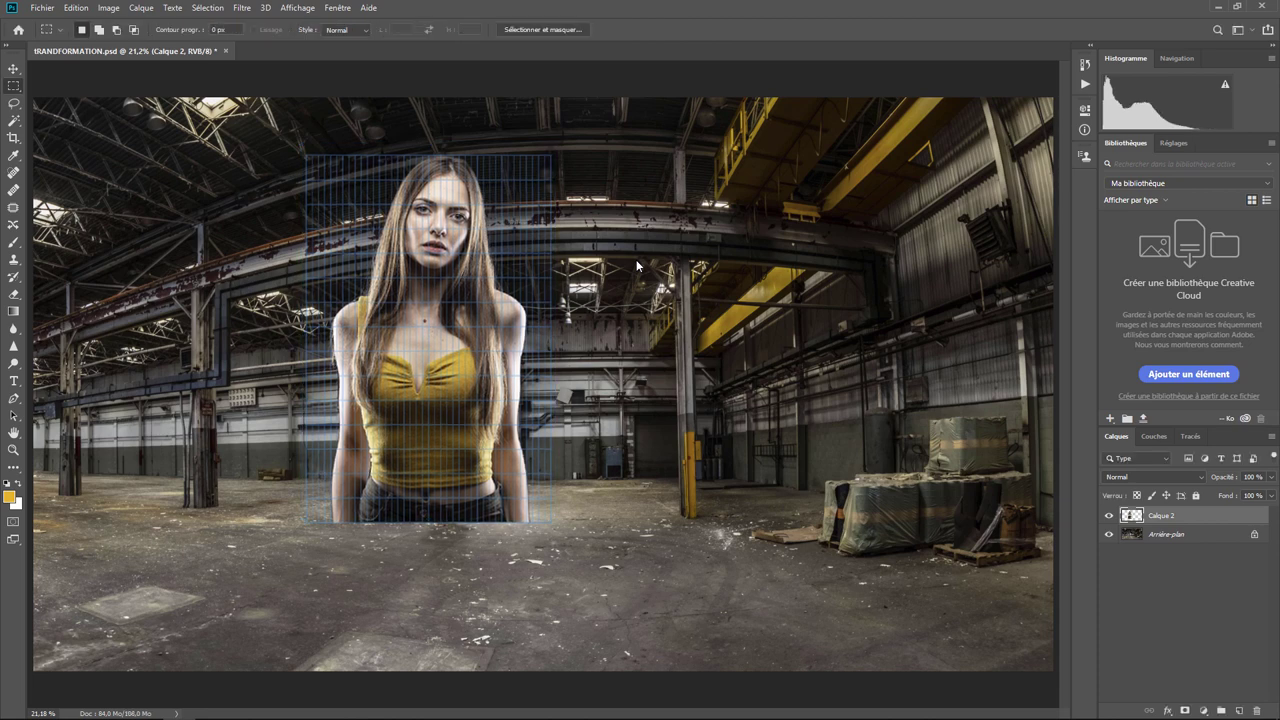
# - Undo the scaling, then skew the full-size woman from her top edge, ending nearly upright
pyautogui.click(77, 9)
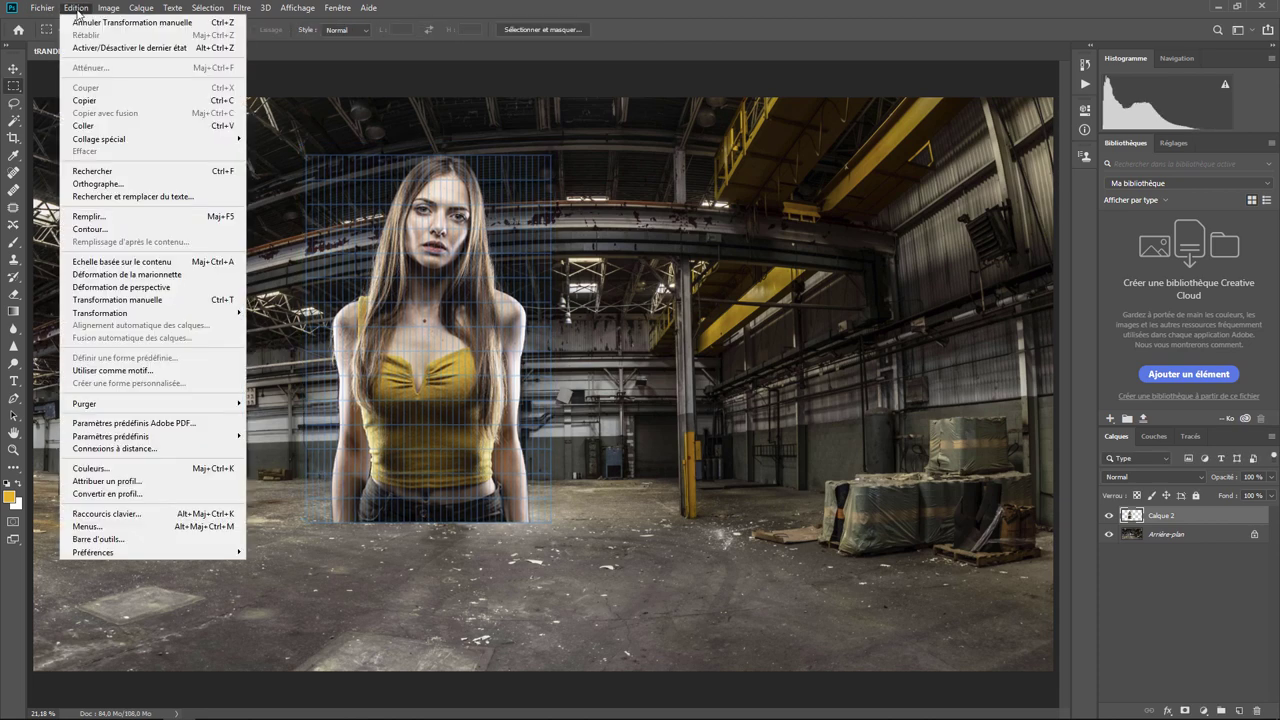
pyautogui.click(79, 22)
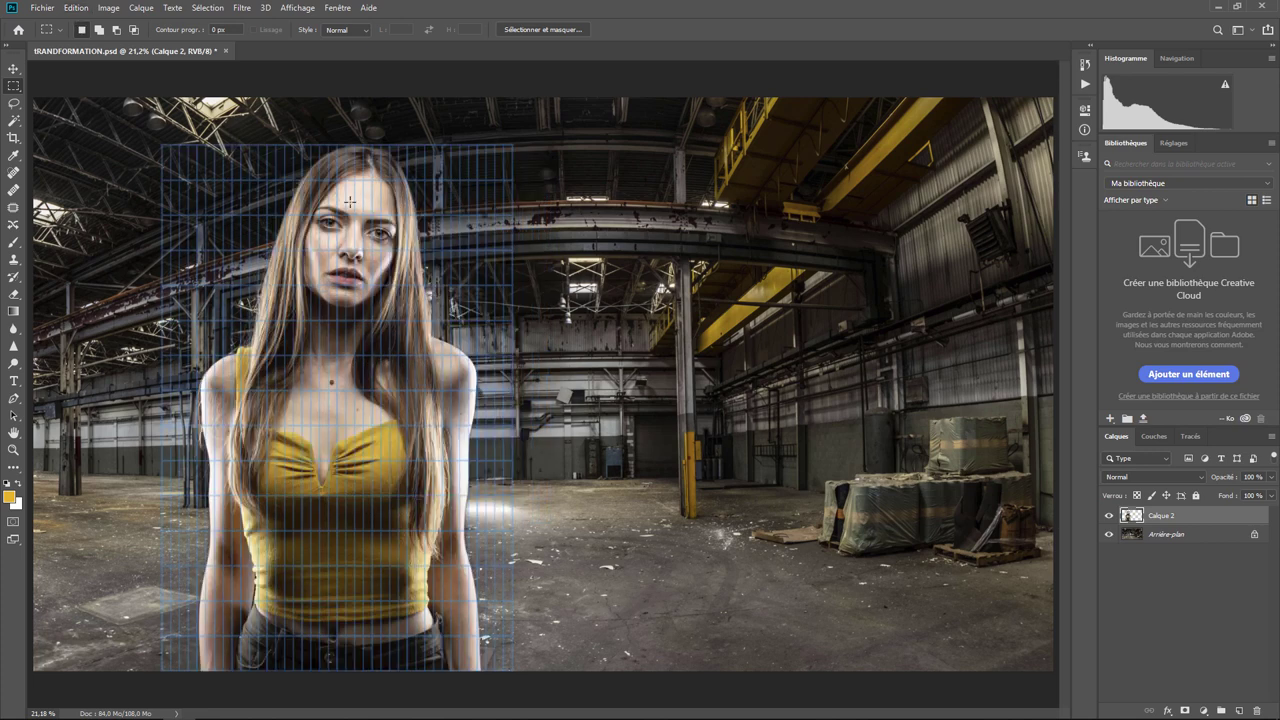
pyautogui.click(77, 9)
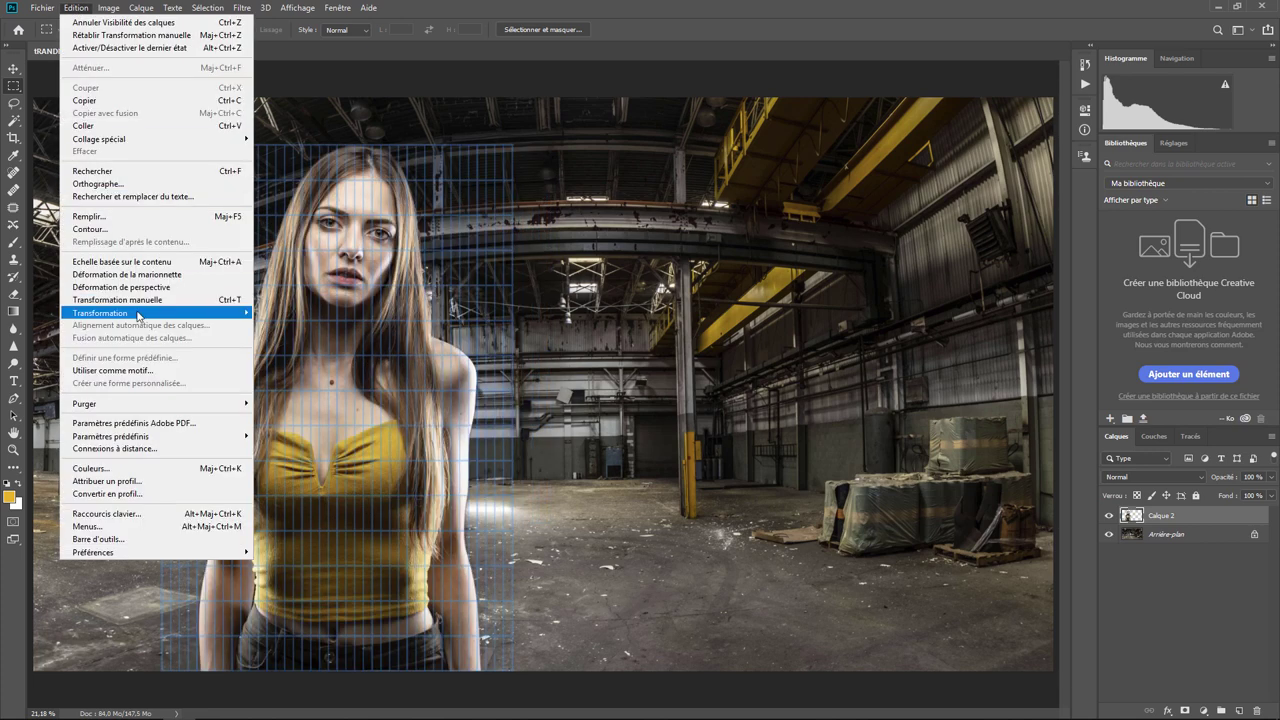
pyautogui.moveTo(100, 313)
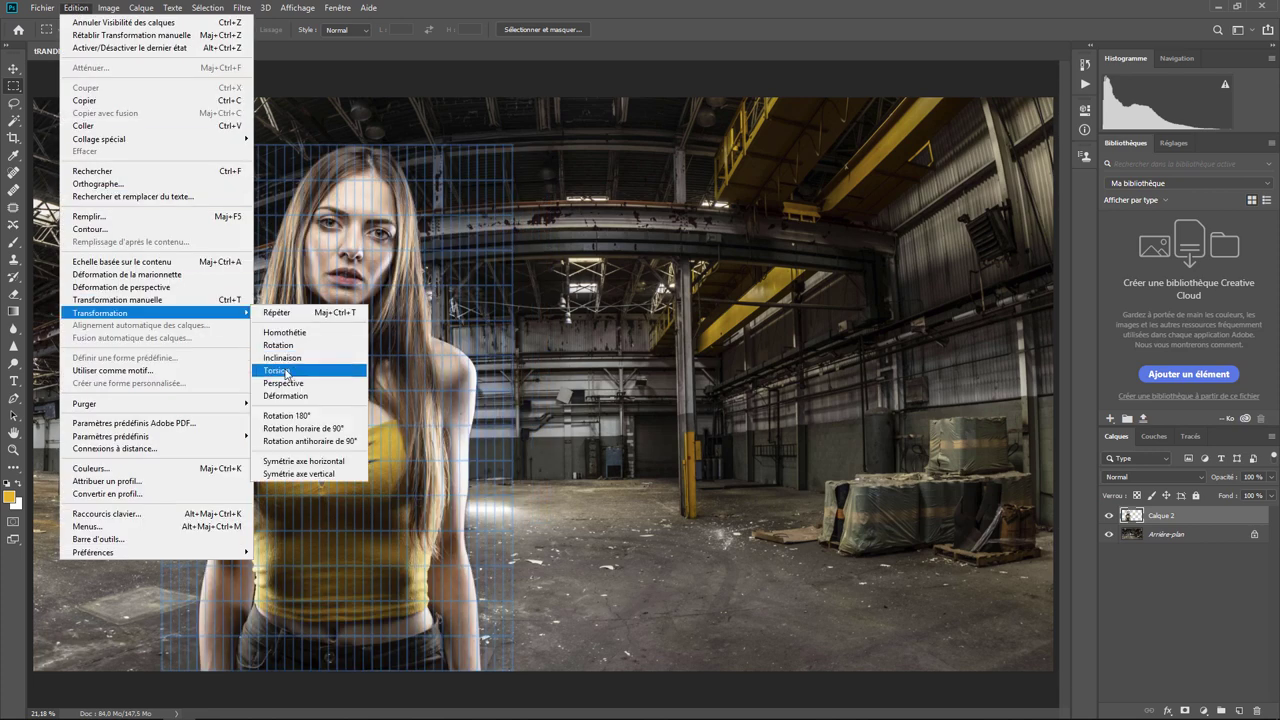
pyautogui.click(277, 370)
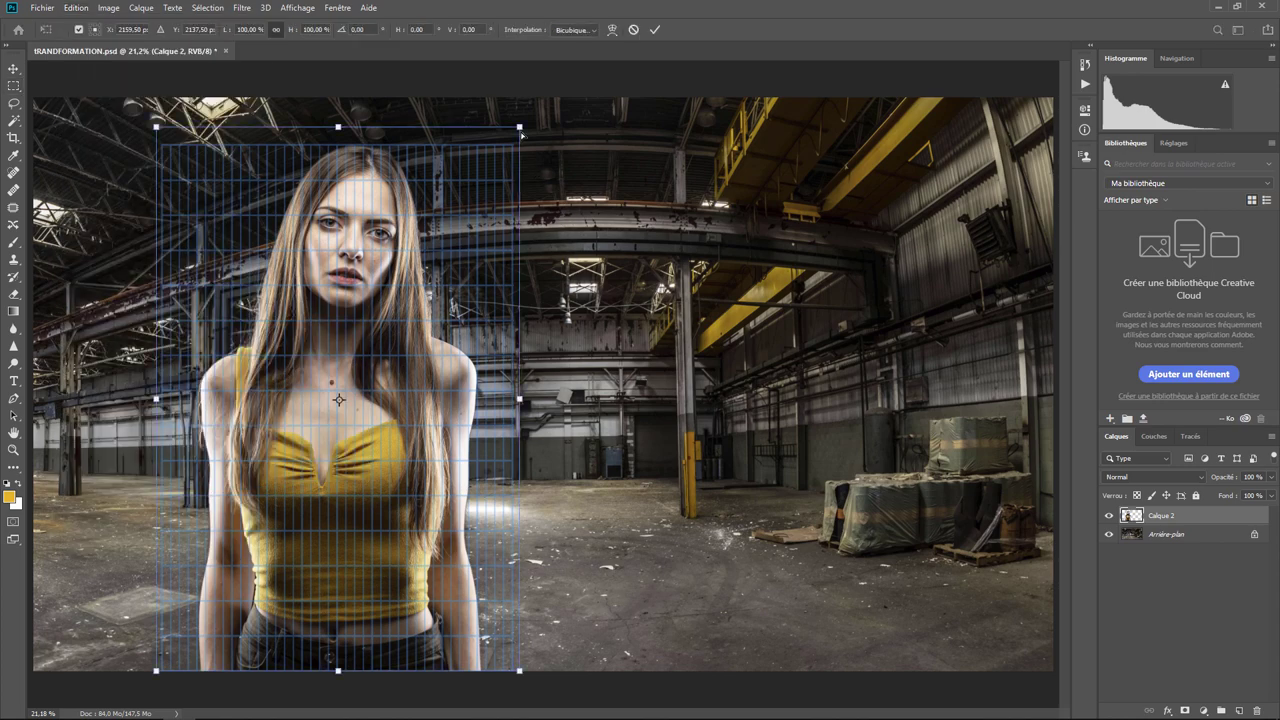
pyautogui.moveTo(520, 128)
pyautogui.mouseDown()
pyautogui.moveTo(476, 141)
pyautogui.moveTo(410, 262)
pyautogui.mouseUp()
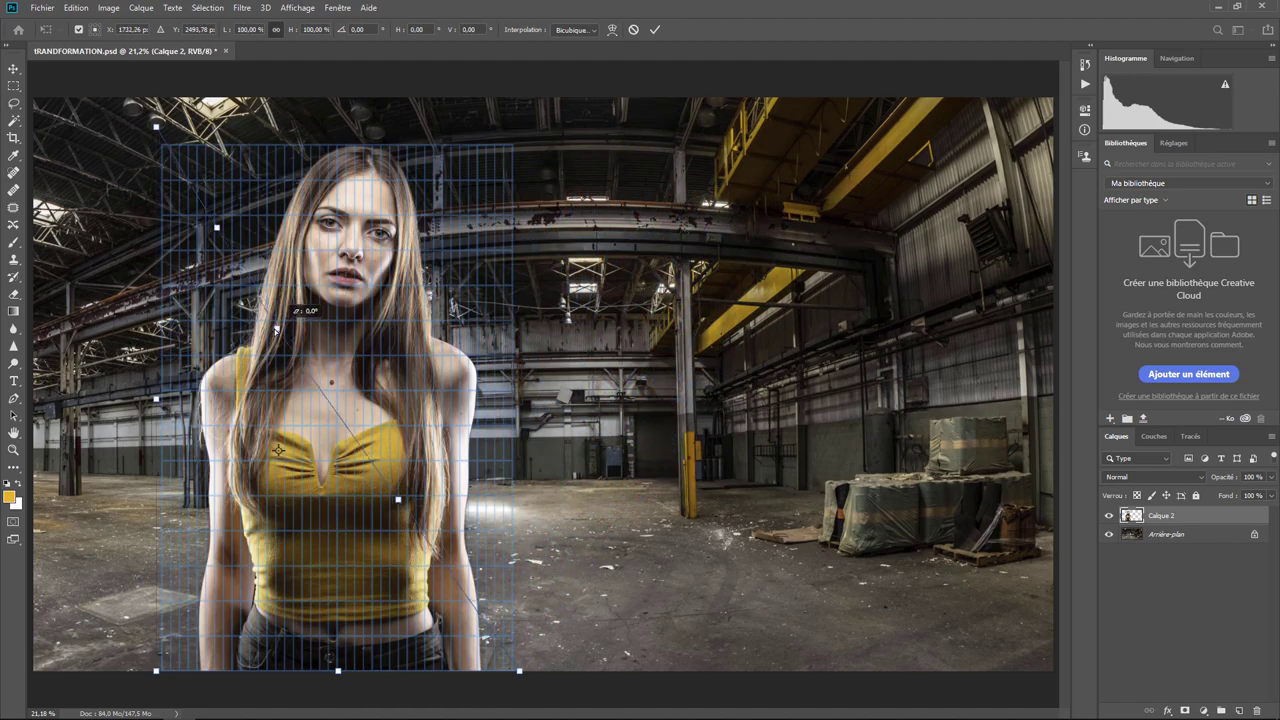
pyautogui.moveTo(410, 262); pyautogui.dragTo(400, 160)
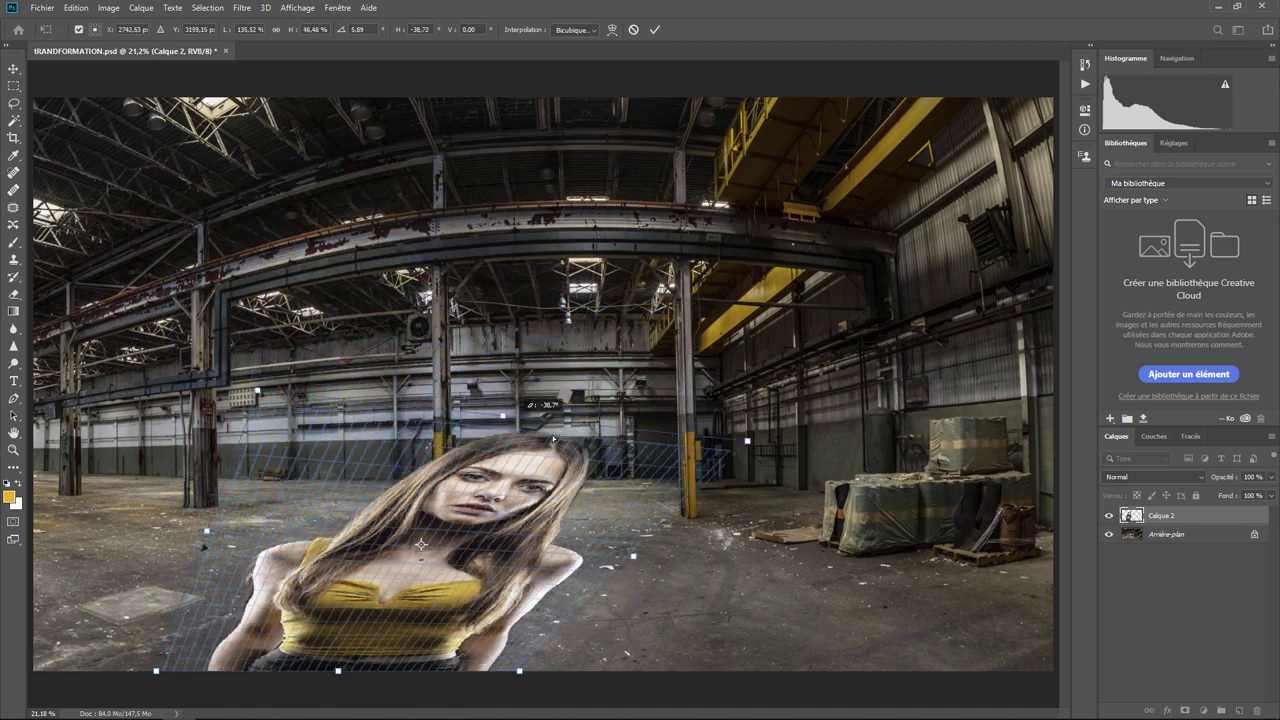
pyautogui.moveTo(404, 156)
pyautogui.mouseDown()
pyautogui.moveTo(562, 137)
pyautogui.moveTo(626, 216)
pyautogui.mouseUp()
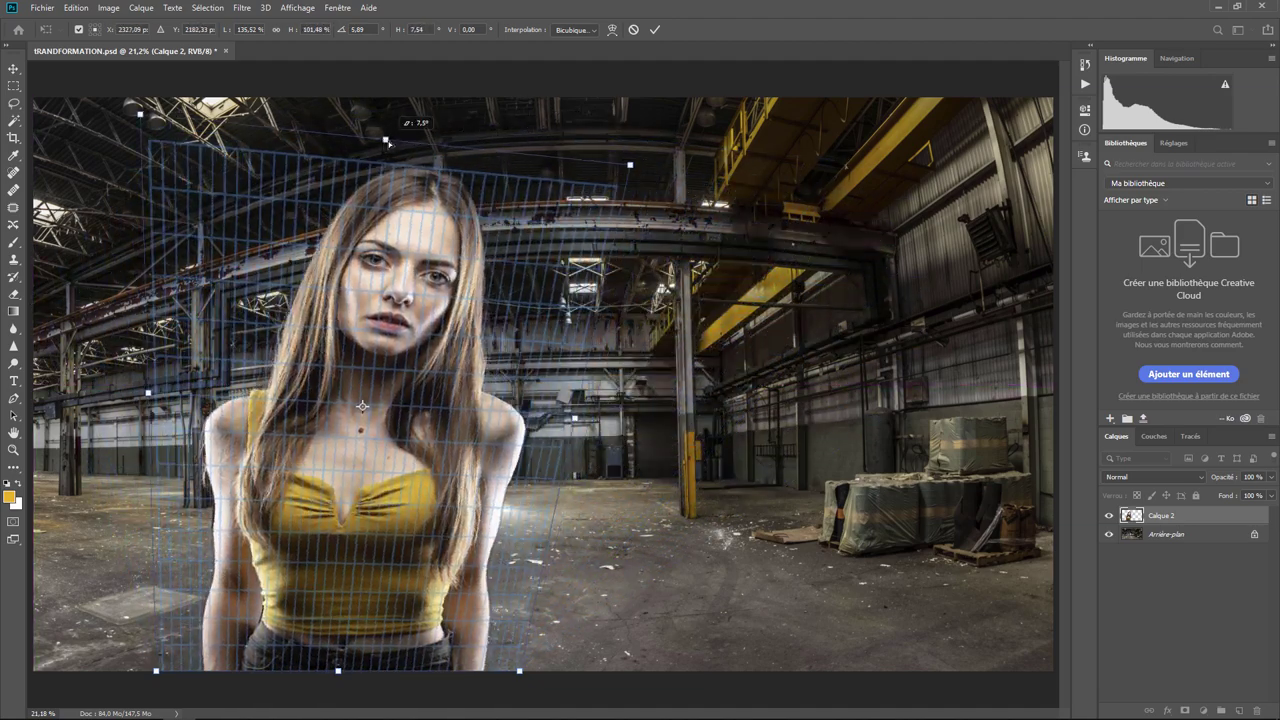
pyautogui.moveTo(626, 216); pyautogui.dragTo(350, 144)
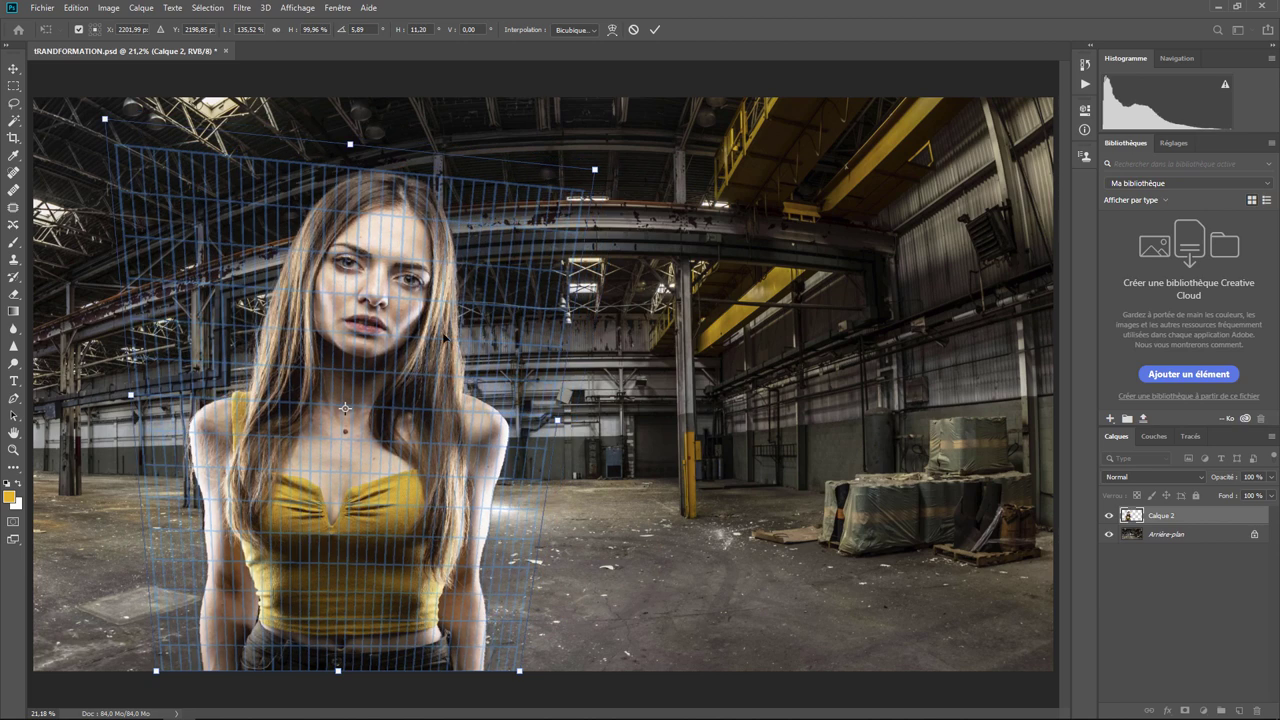
# - Preview the Dilatation bulge warp on the woman, then cancel it
pyautogui.press('m')
pyautogui.click(77, 8)
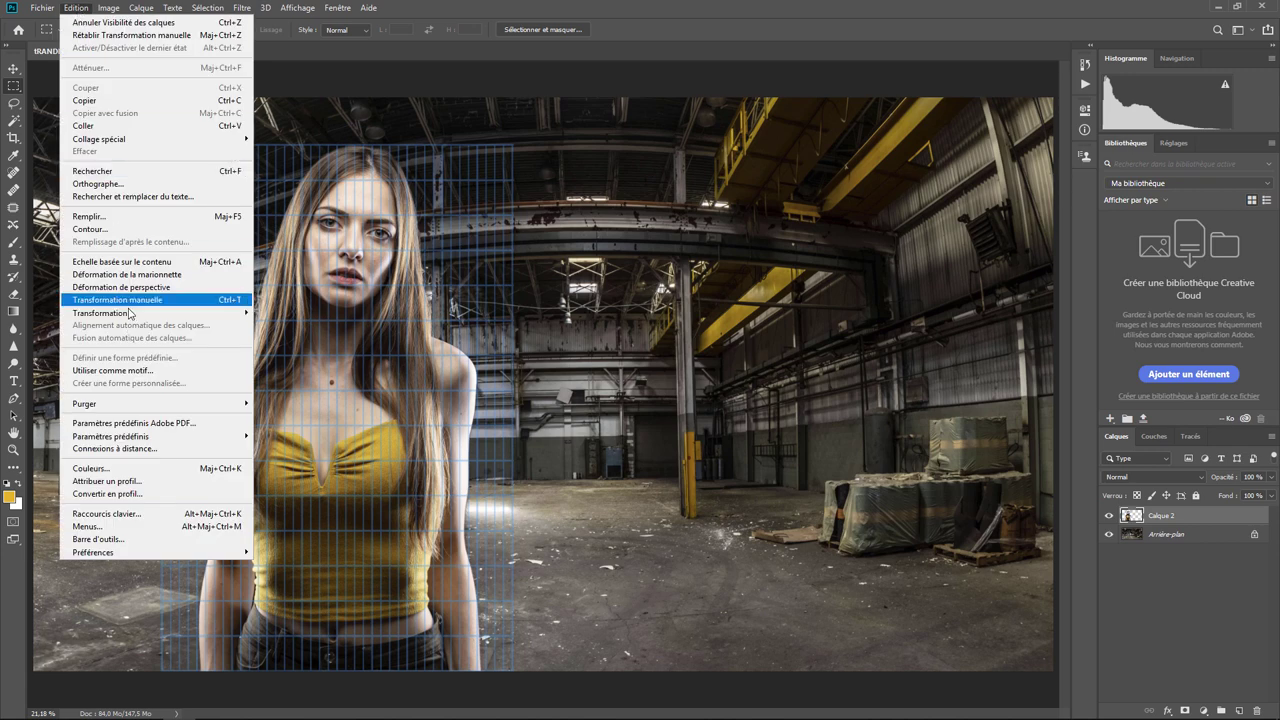
pyautogui.moveTo(100, 313)
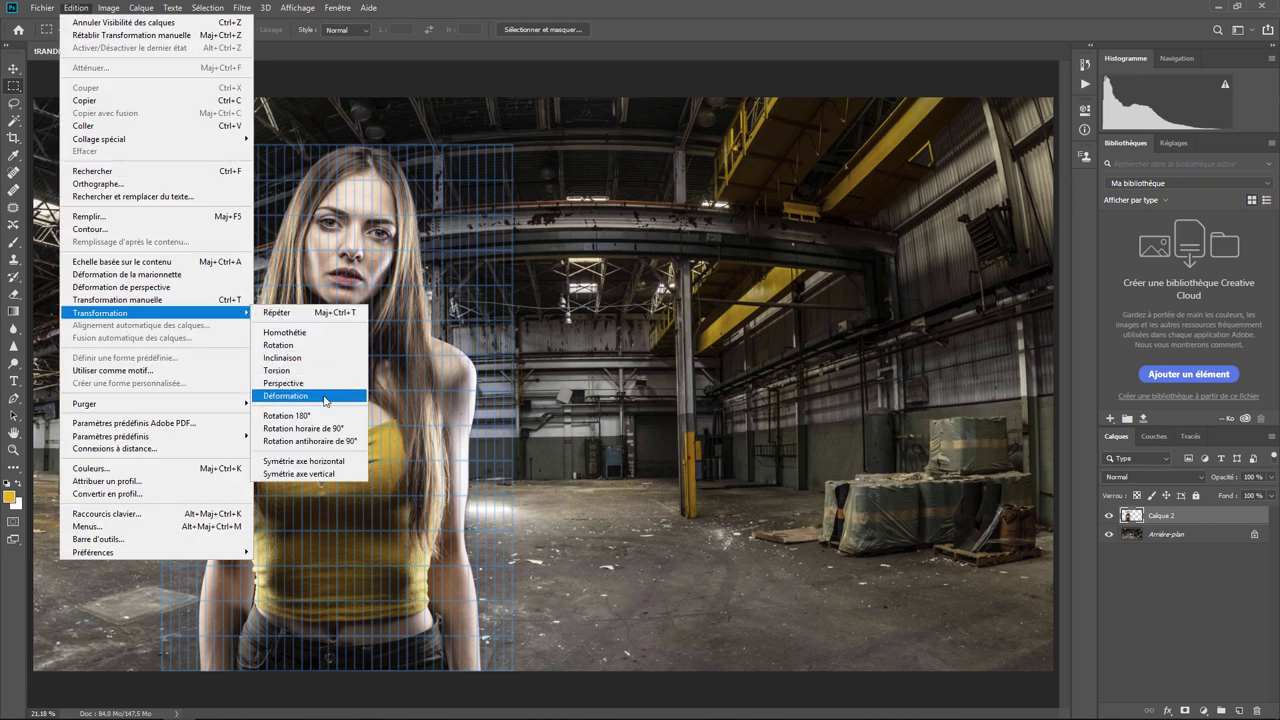
pyautogui.click(324, 396)
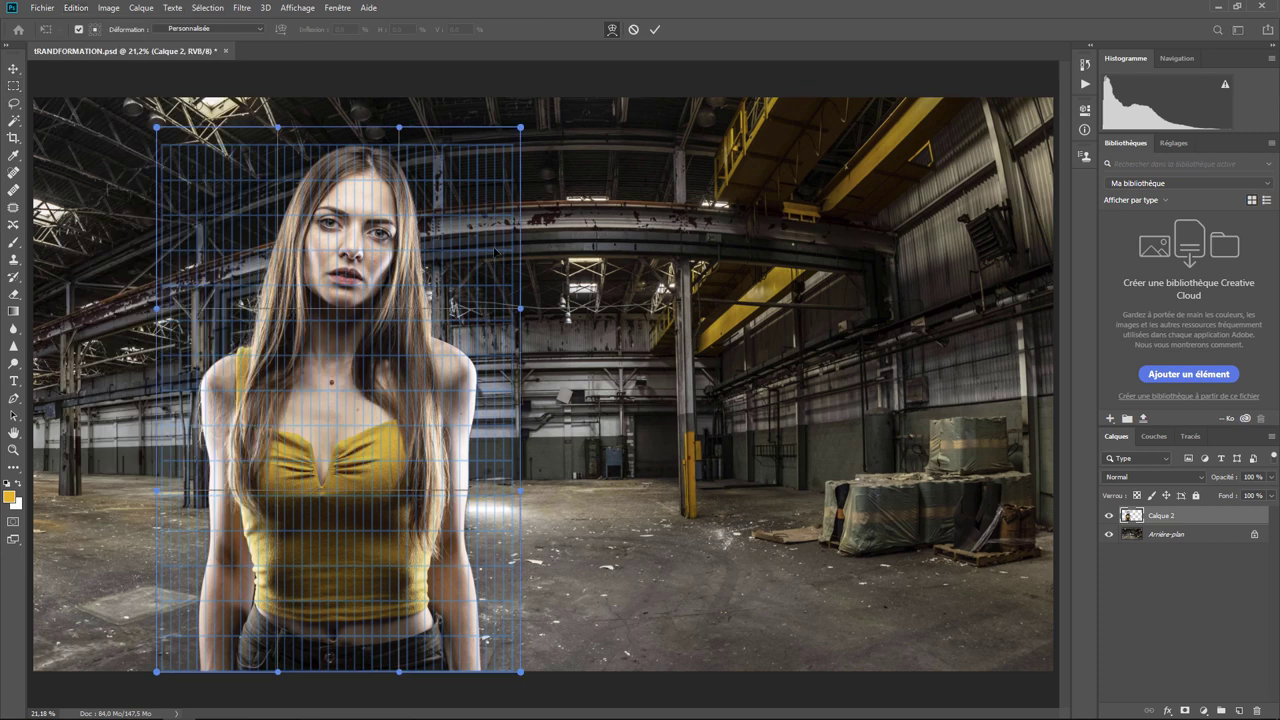
pyautogui.click(193, 31)
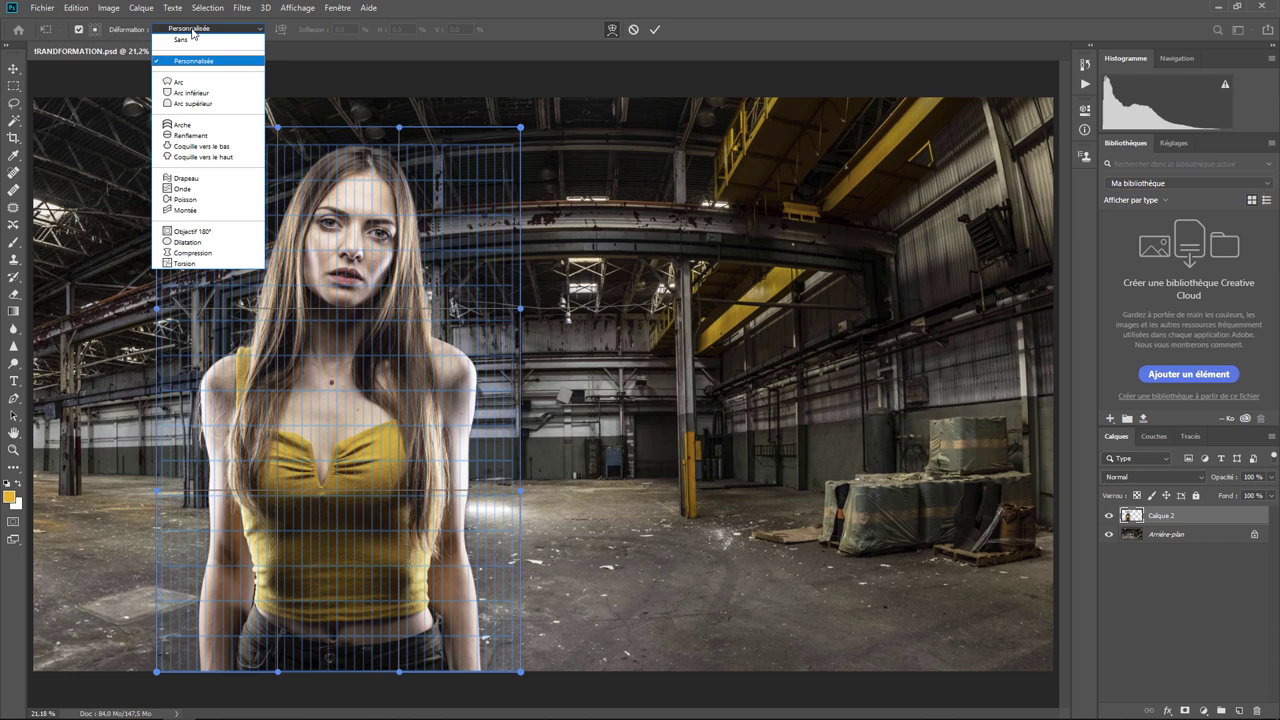
pyautogui.click(221, 242)
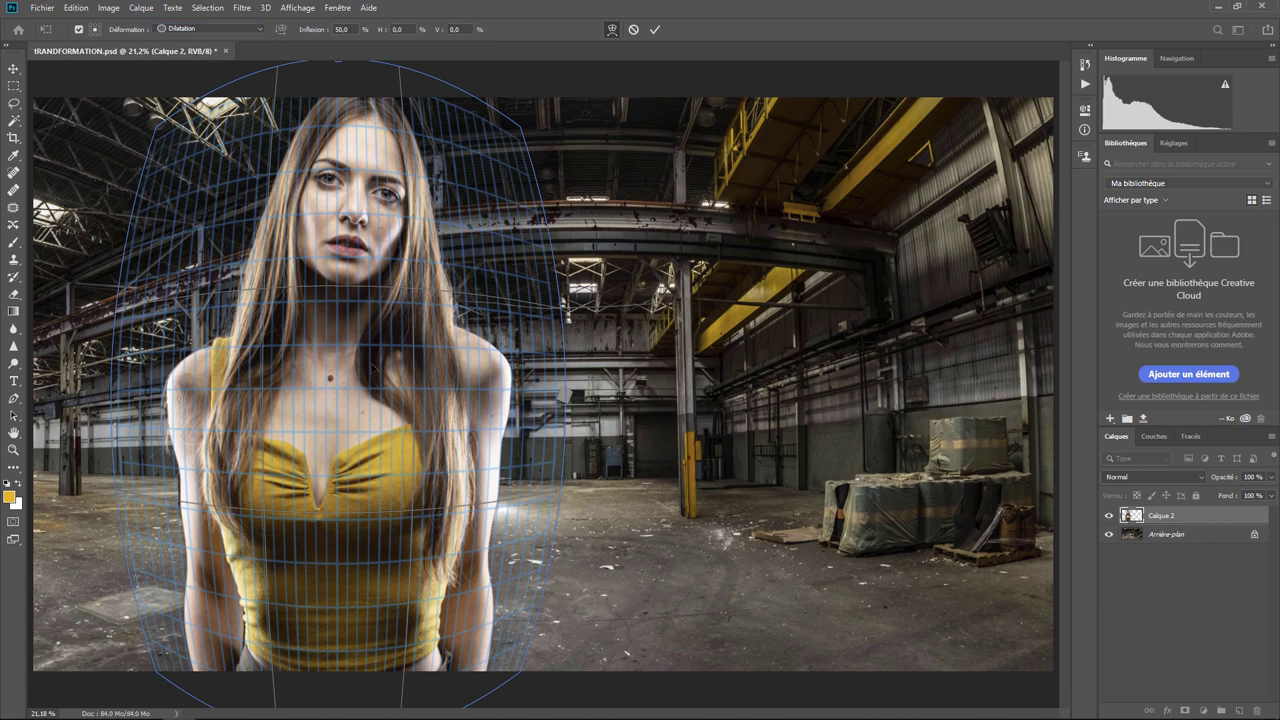
pyautogui.click(633, 29)
pyautogui.click(76, 8)
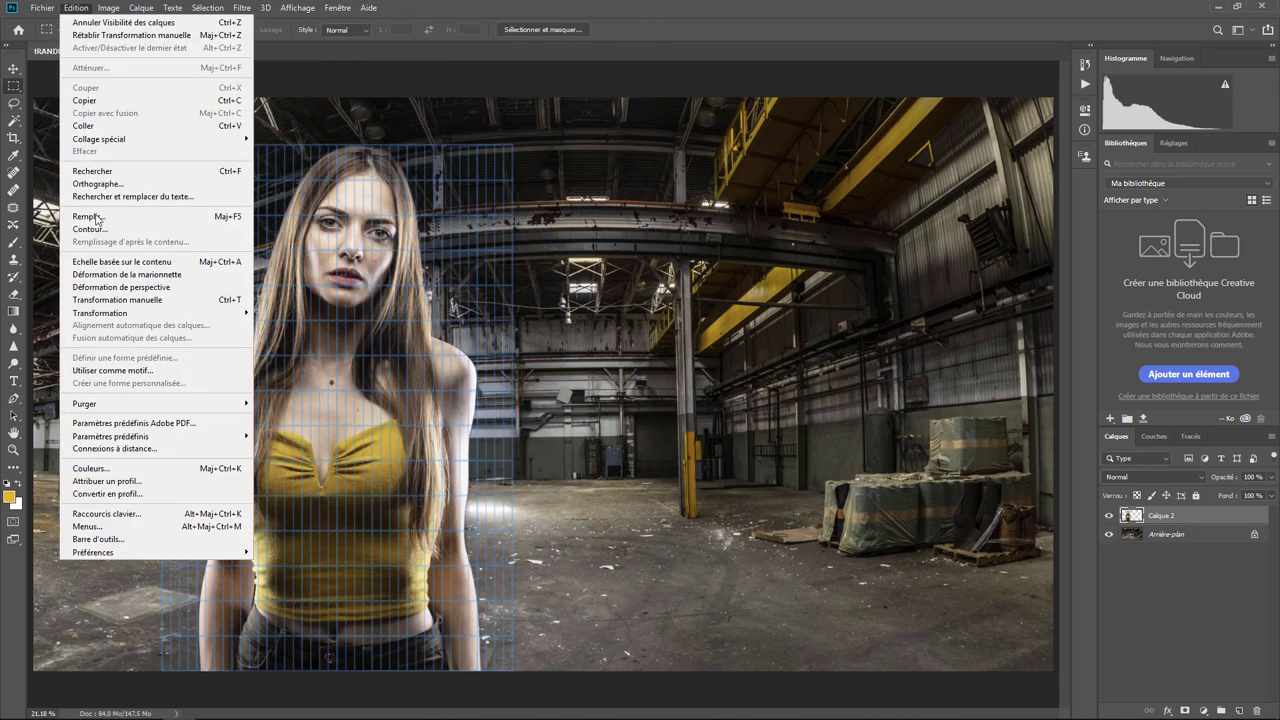
pyautogui.moveTo(100, 313)
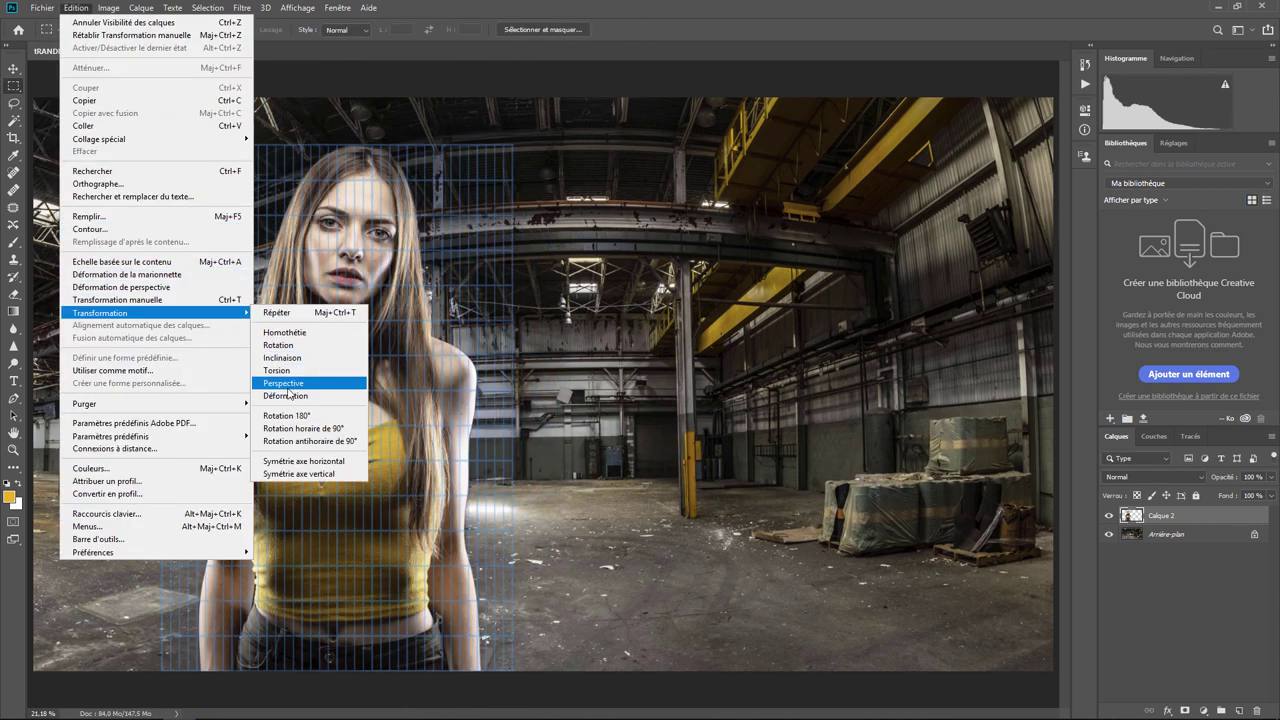
# - Warp the woman's mesh, bulging both sides outward and bending her face and body leftward
pyautogui.click(289, 398)
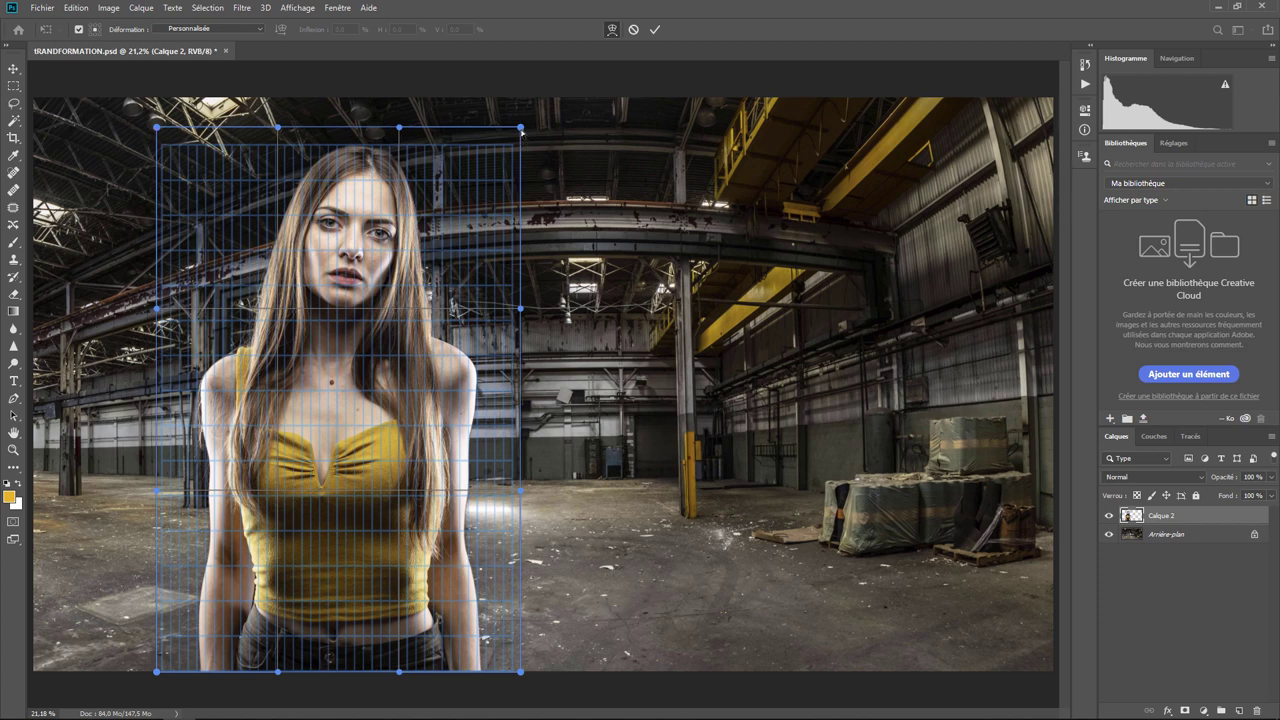
pyautogui.moveTo(520, 127); pyautogui.dragTo(652, 187)
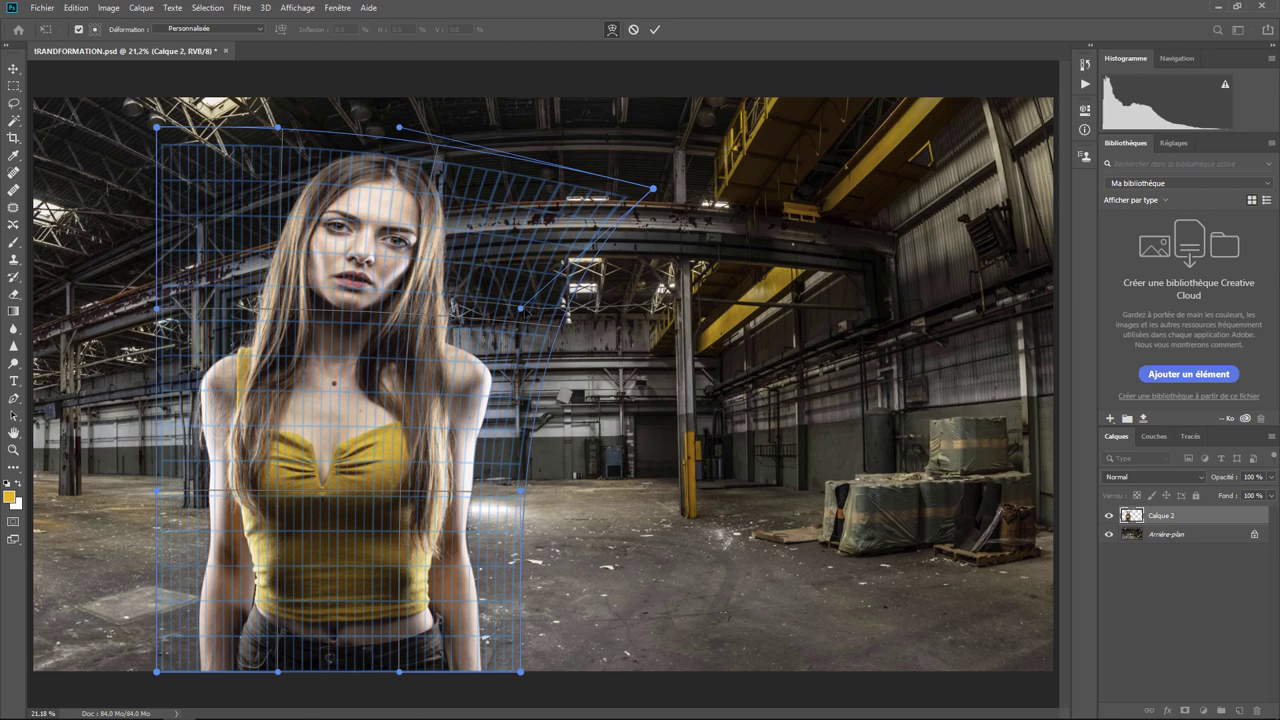
pyautogui.moveTo(520, 309)
pyautogui.mouseDown()
pyautogui.moveTo(855, 367)
pyautogui.moveTo(790, 458)
pyautogui.mouseUp()
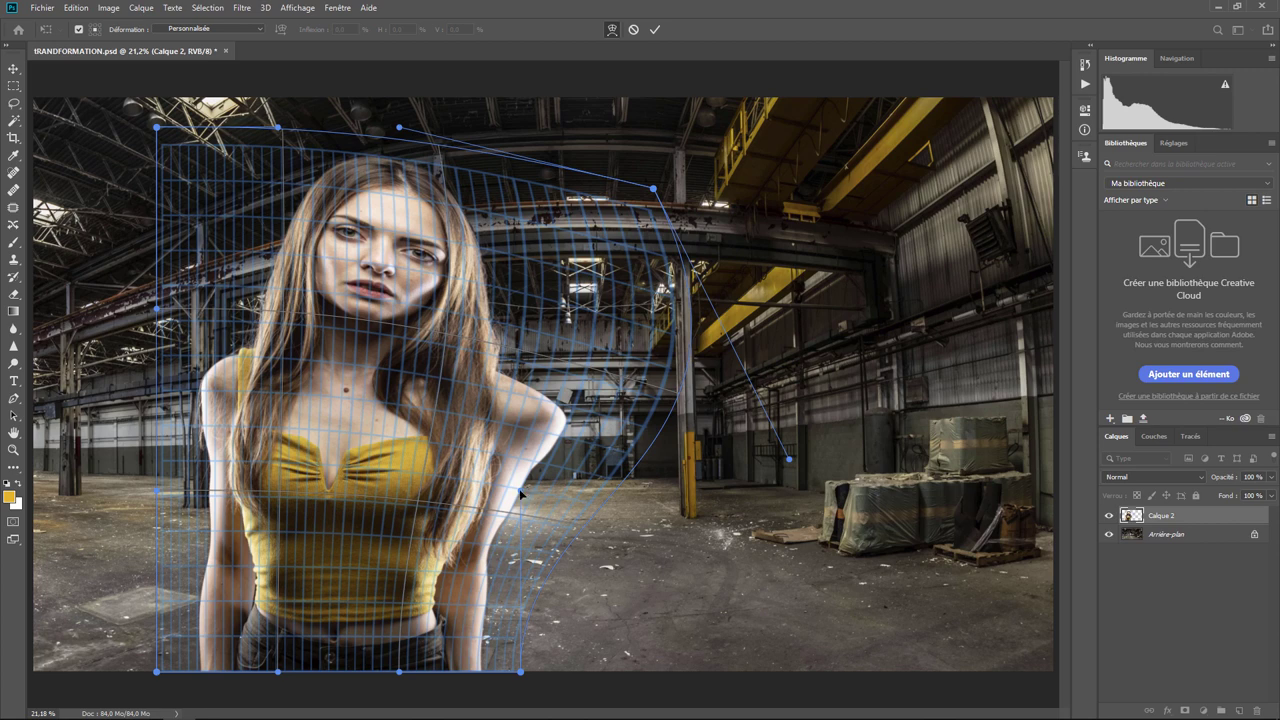
pyautogui.moveTo(521, 490); pyautogui.dragTo(814, 616)
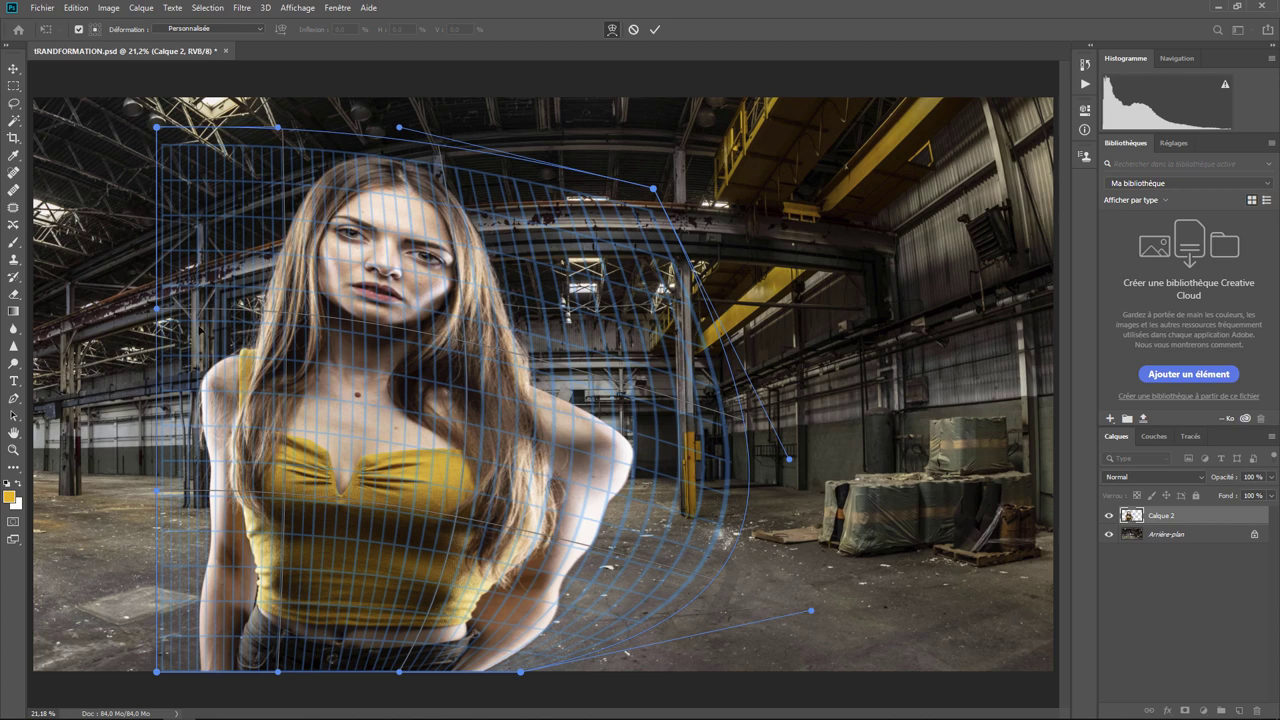
pyautogui.moveTo(157, 310); pyautogui.dragTo(74, 309)
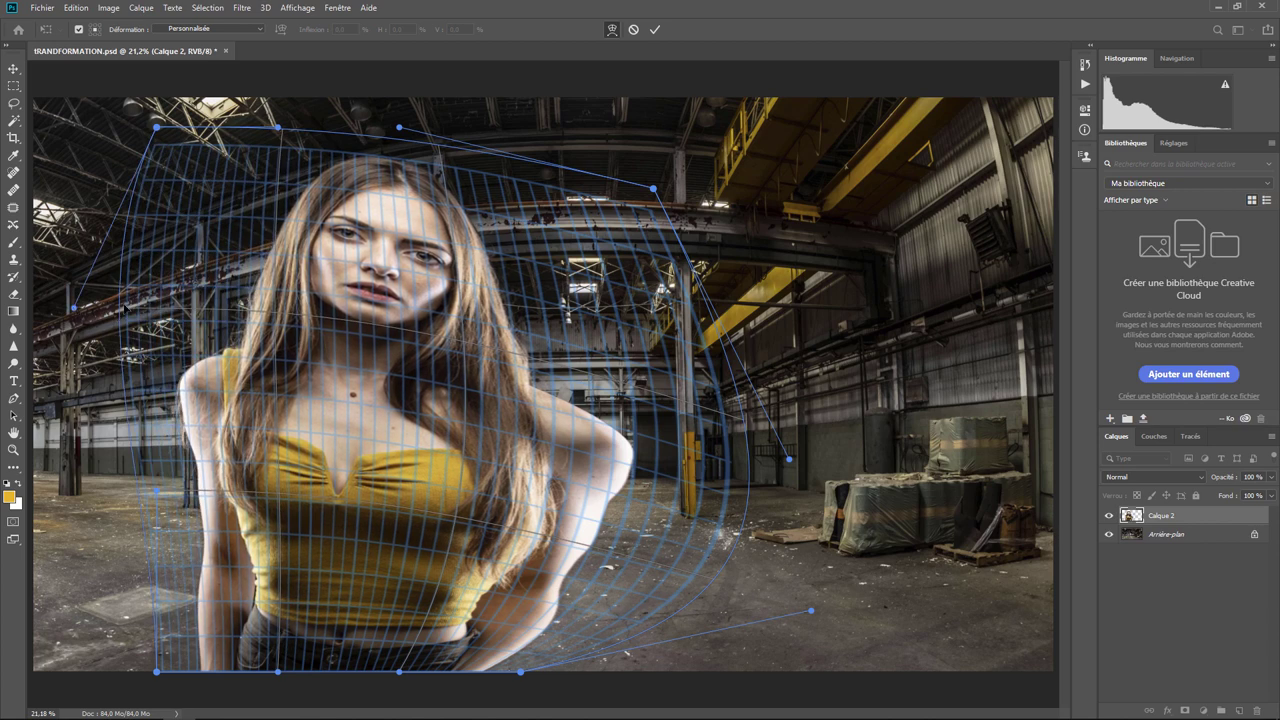
pyautogui.moveTo(74, 309)
pyautogui.mouseDown()
pyautogui.moveTo(44, 290)
pyautogui.moveTo(58, 300)
pyautogui.mouseUp()
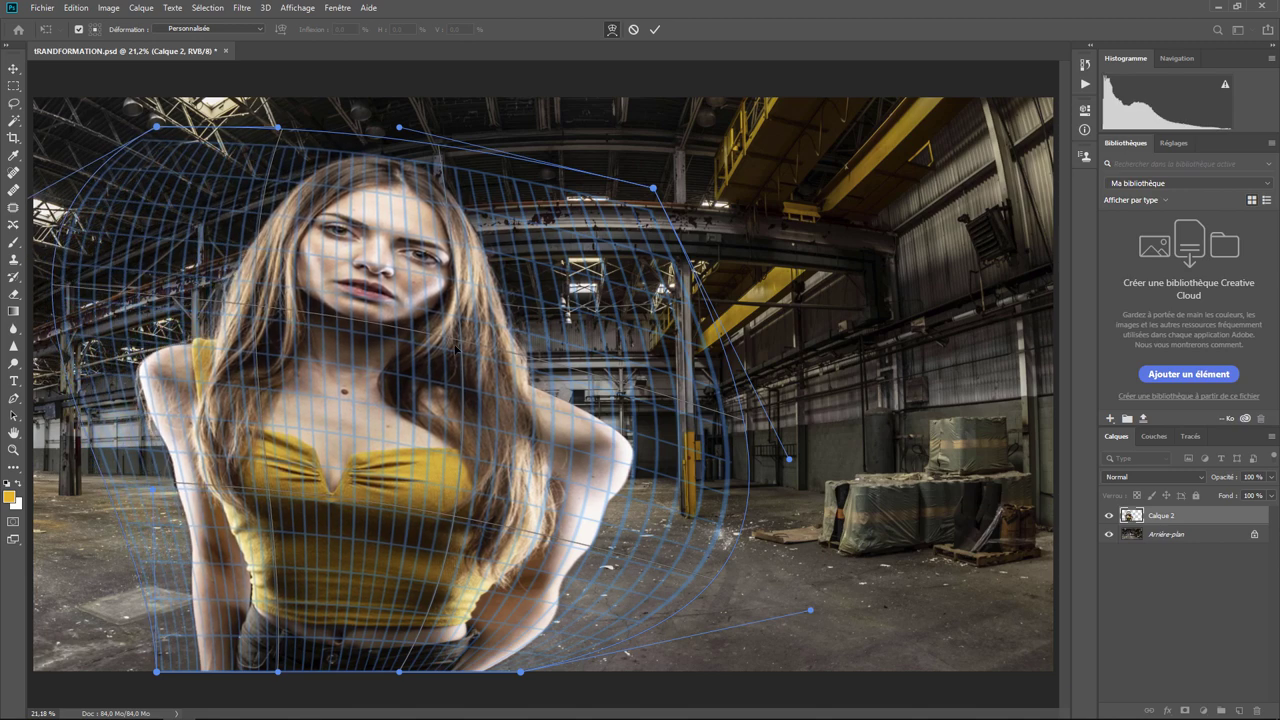
pyautogui.moveTo(461, 346)
pyautogui.mouseDown()
pyautogui.moveTo(238, 330)
pyautogui.moveTo(598, 476)
pyautogui.moveTo(517, 413)
pyautogui.mouseUp()
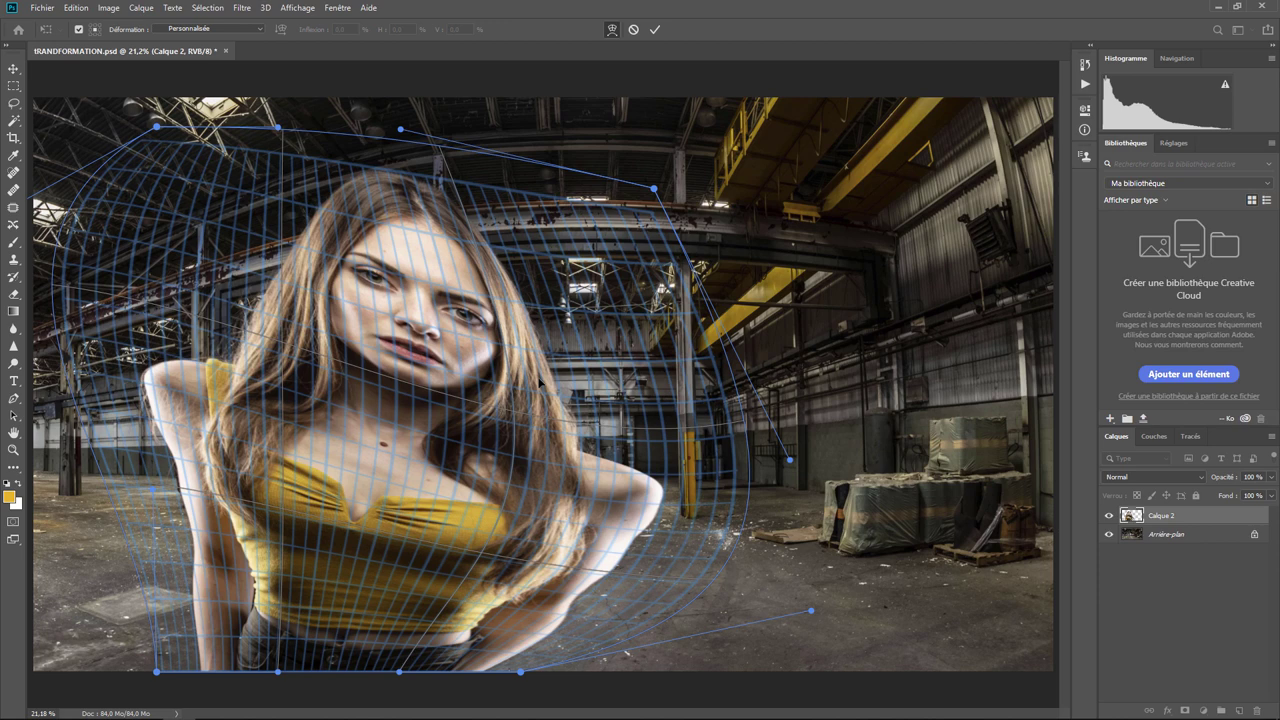
pyautogui.press('Return')
pyautogui.hotkey('ctrl', 'z')
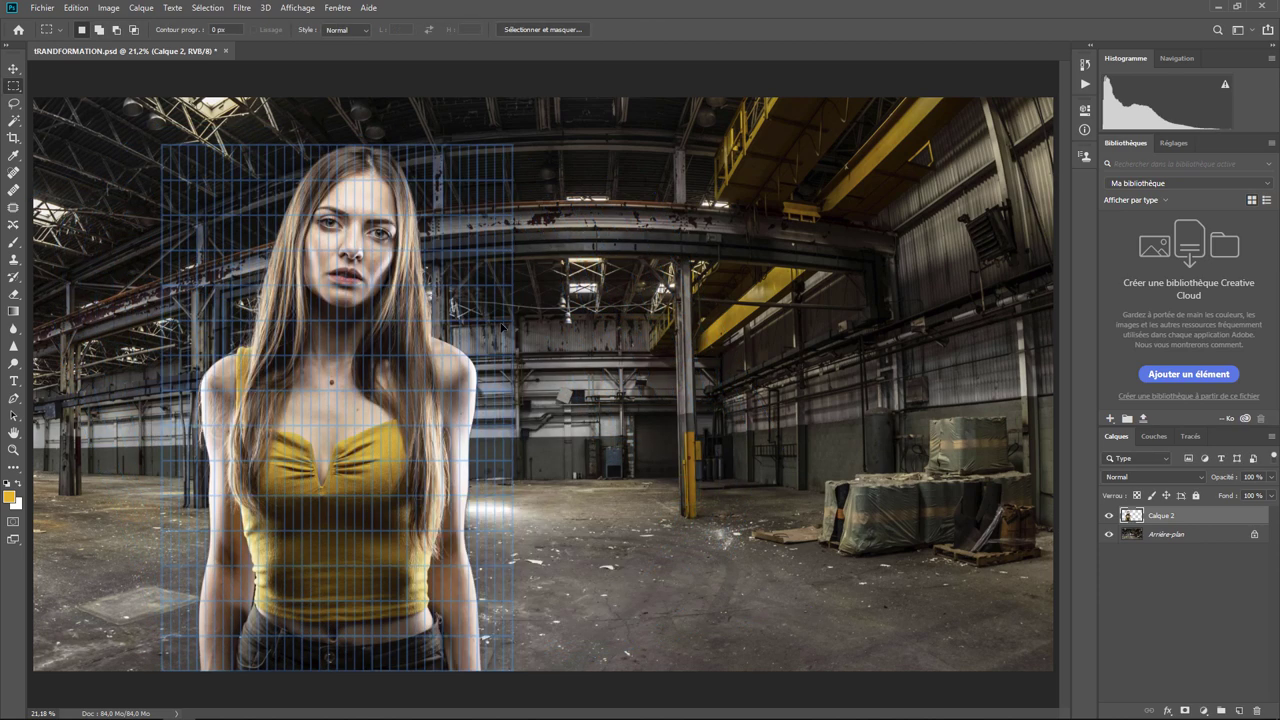
pyautogui.click(76, 8)
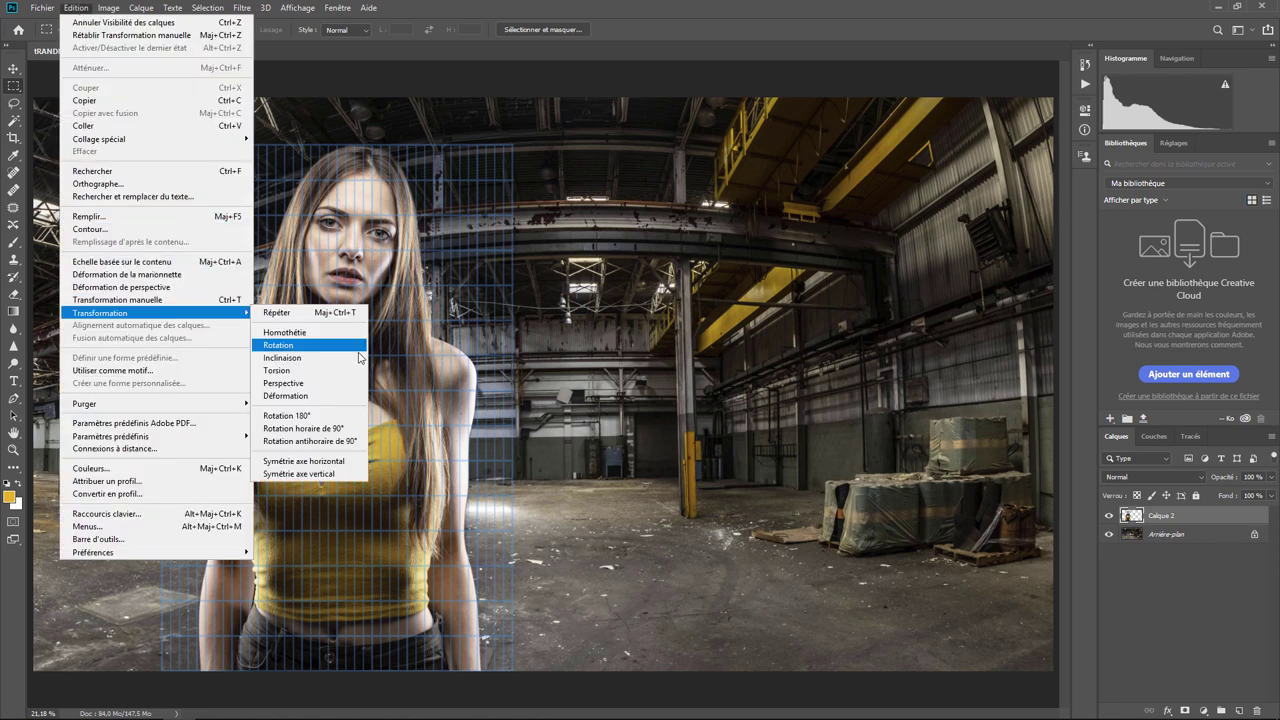
pyautogui.moveTo(100, 313)
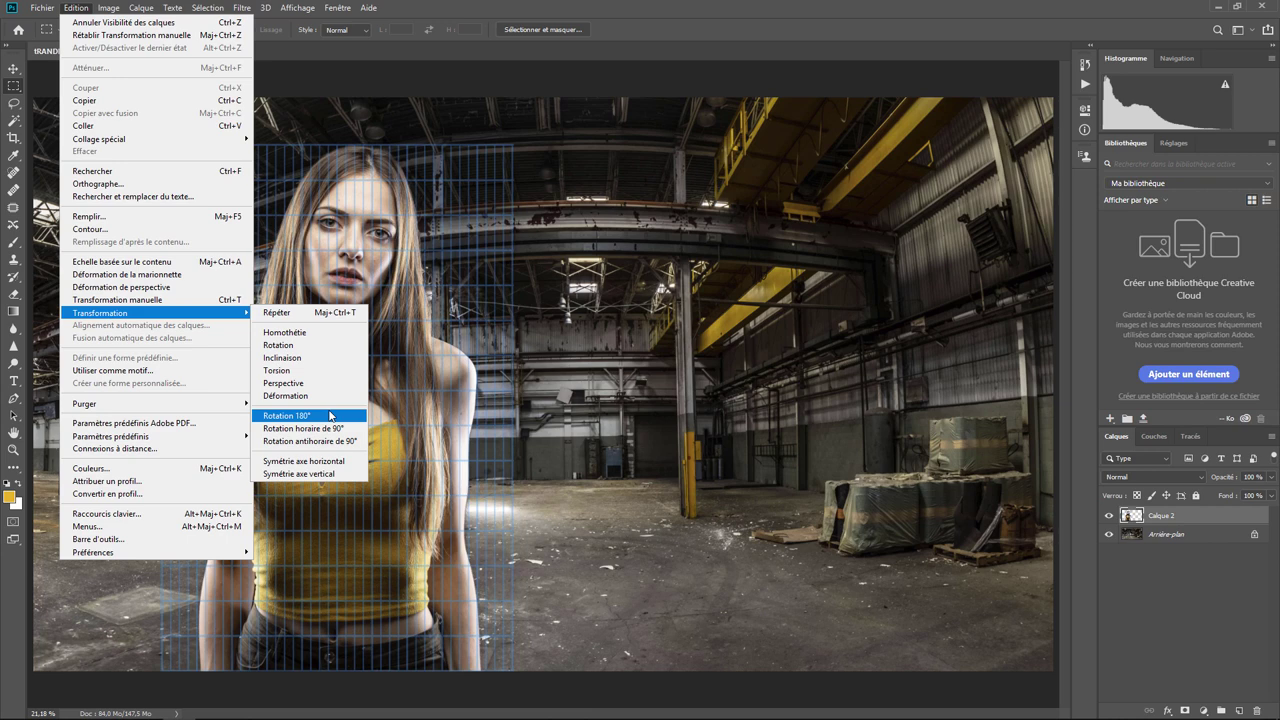
pyautogui.click(330, 415)
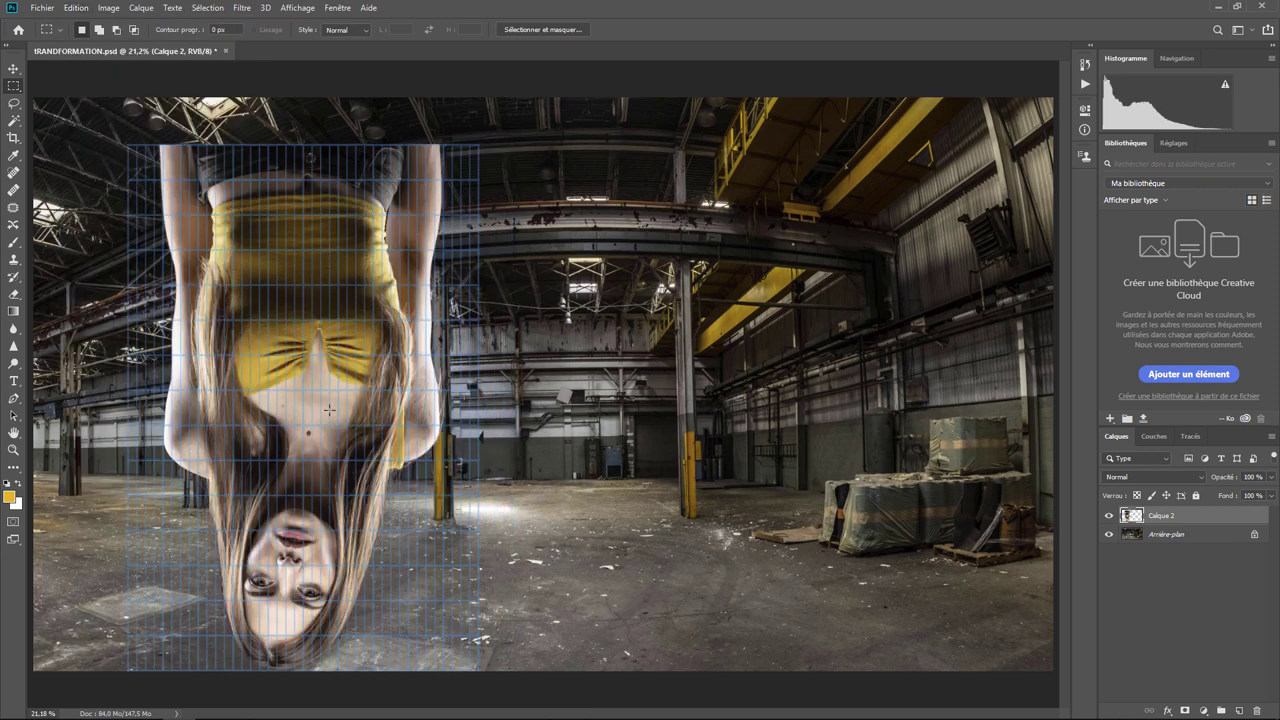
pyautogui.hotkey('ctrl', 'z')
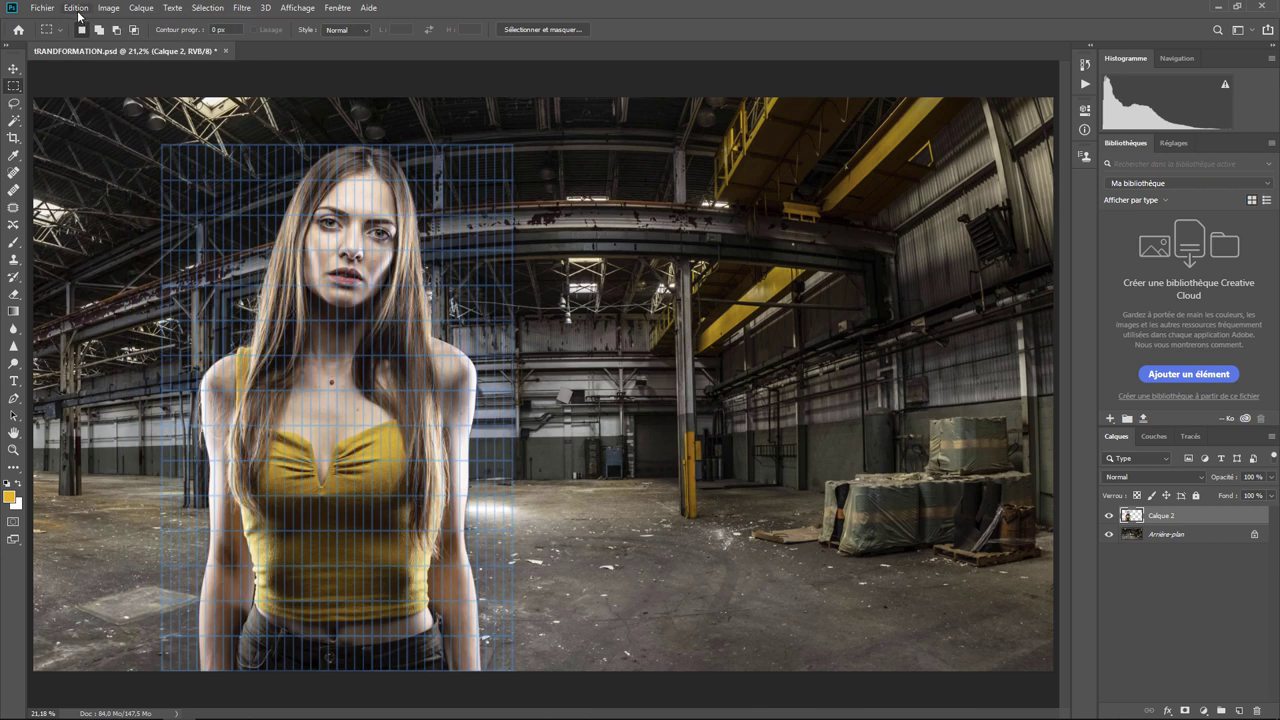
pyautogui.click(77, 9)
pyautogui.moveTo(100, 313)
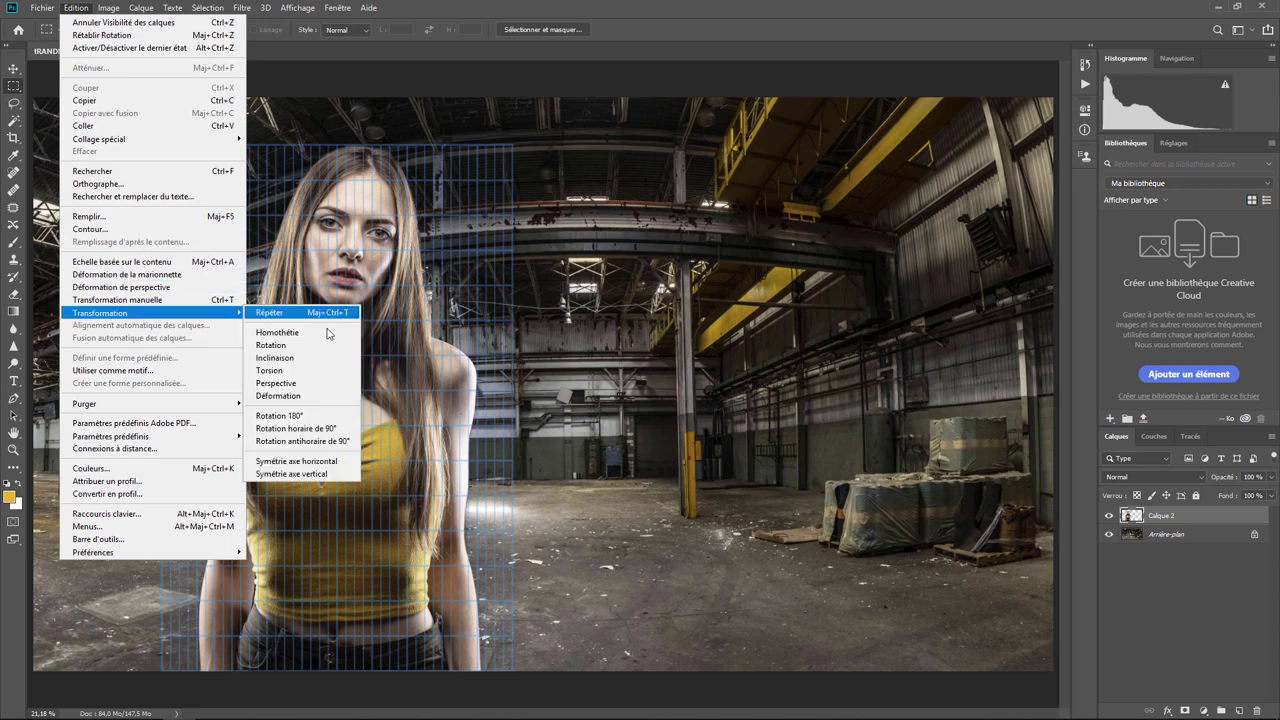
pyautogui.click(318, 428)
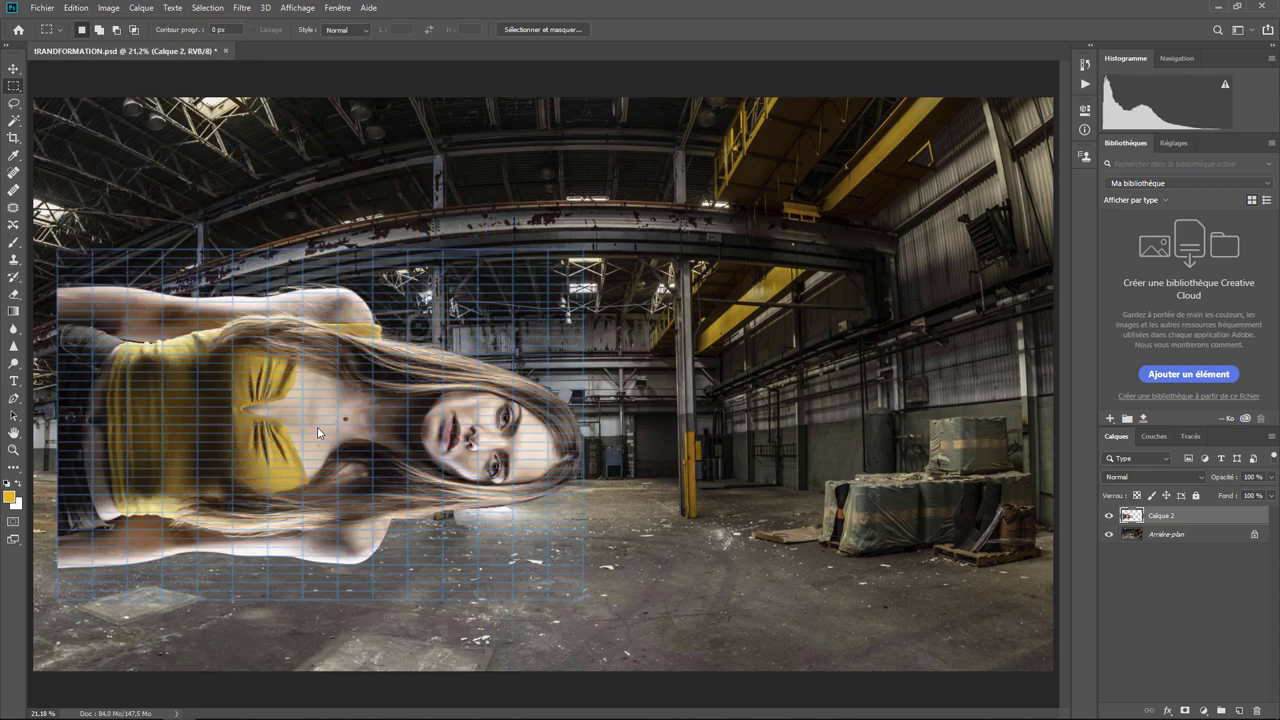
pyautogui.hotkey('ctrl', 'z')
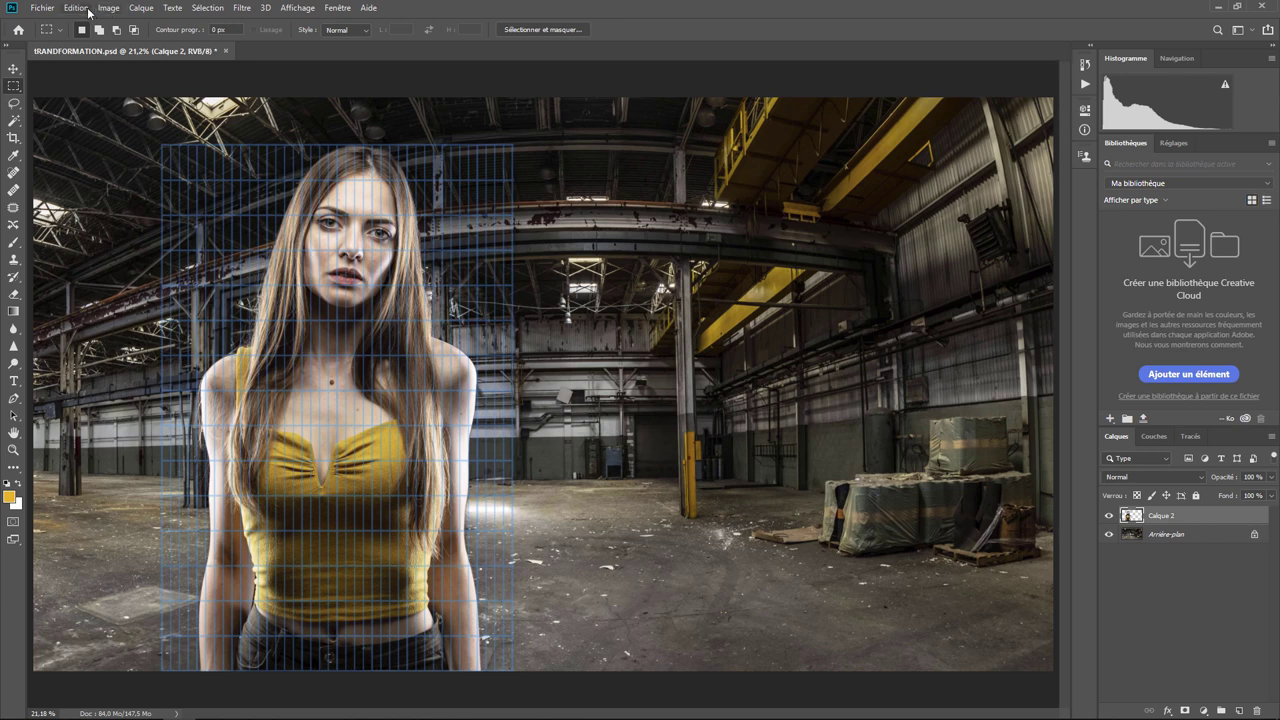
pyautogui.click(108, 10)
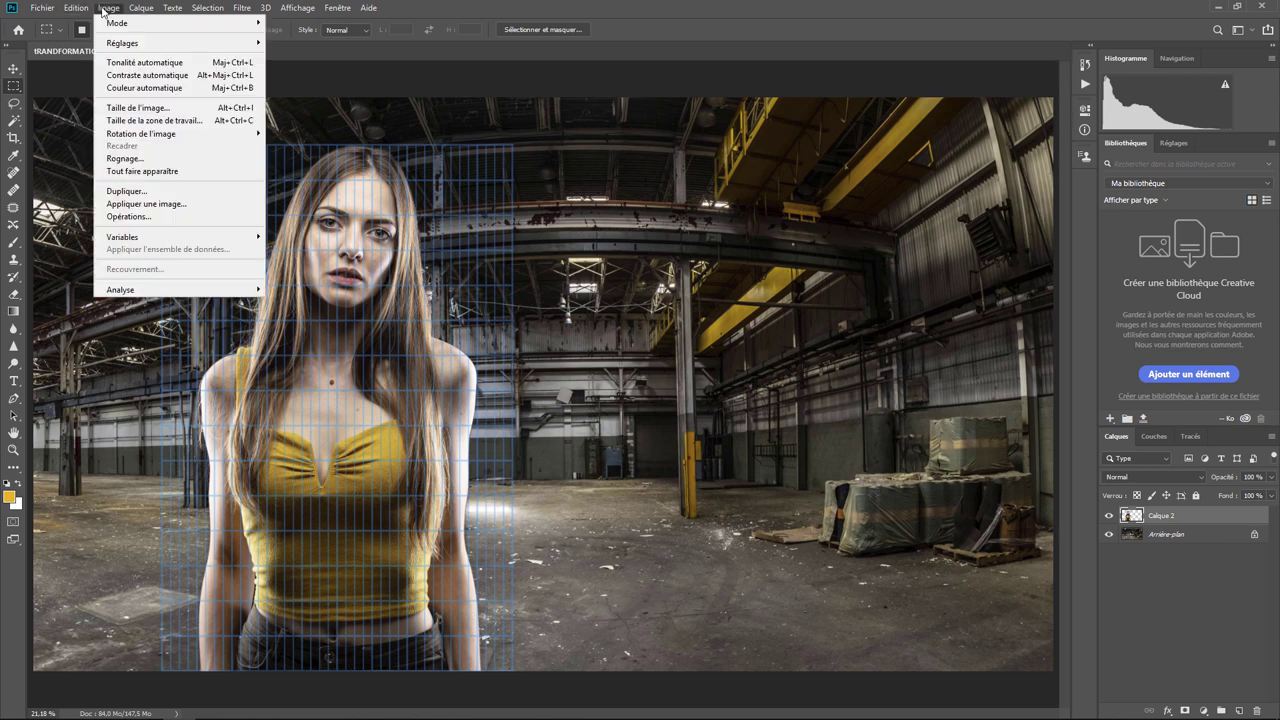
pyautogui.moveTo(100, 313)
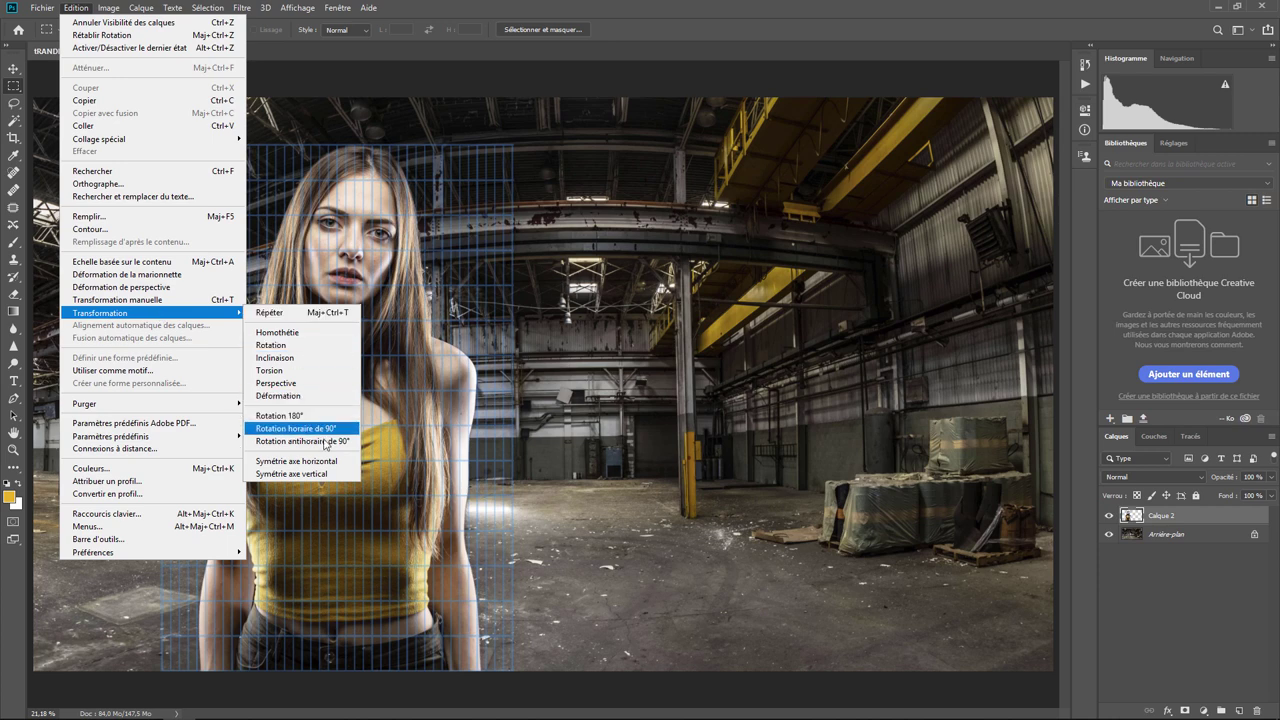
pyautogui.click(300, 461)
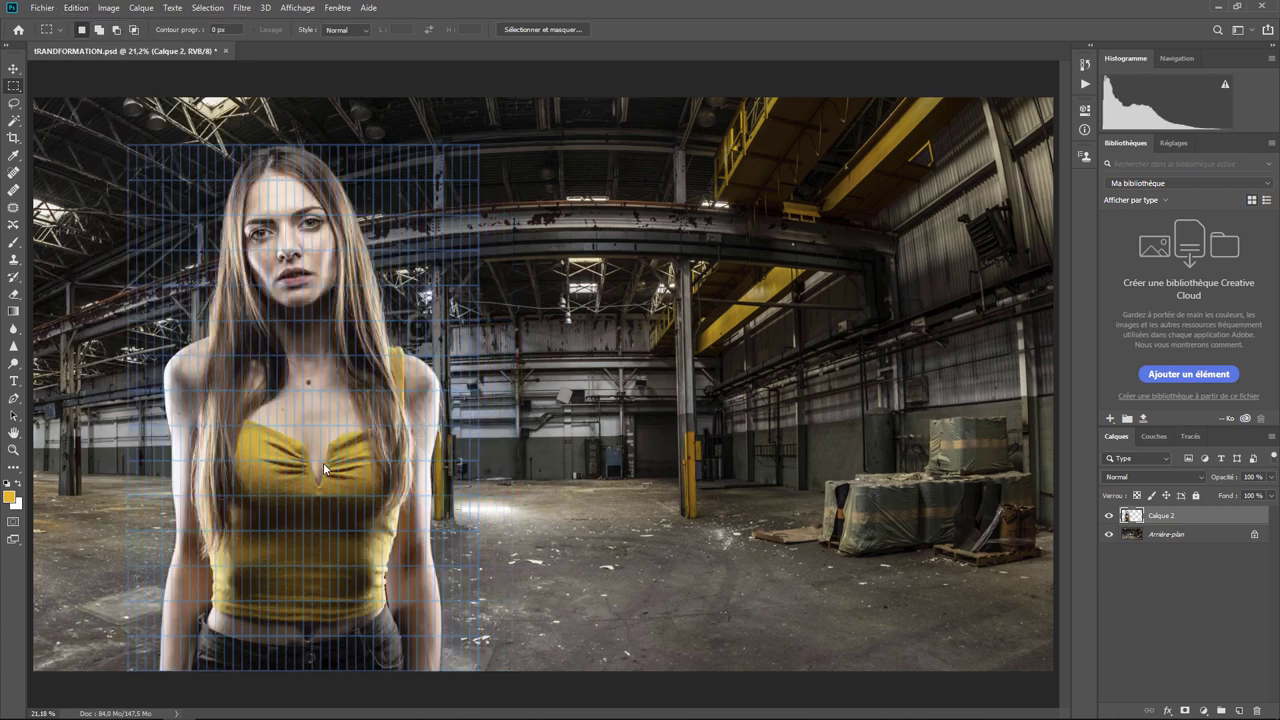
pyautogui.hotkey('ctrl', 'z')
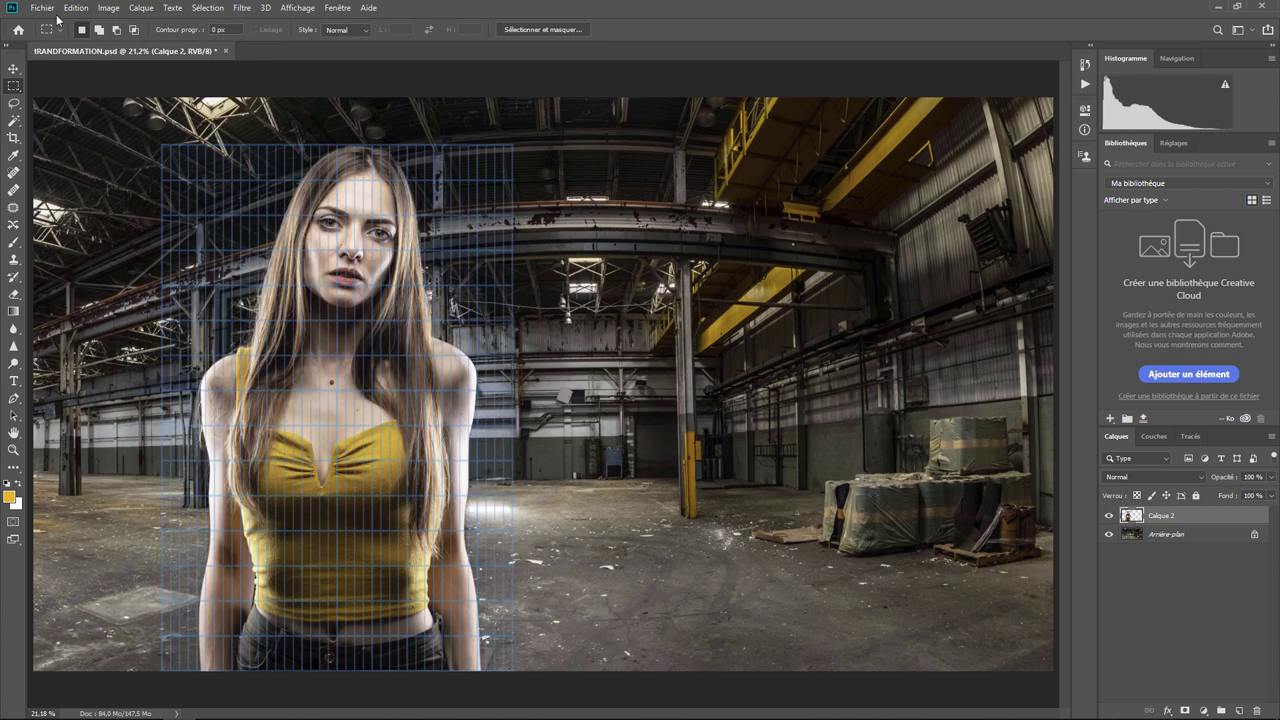
pyautogui.click(76, 8)
pyautogui.moveTo(100, 313)
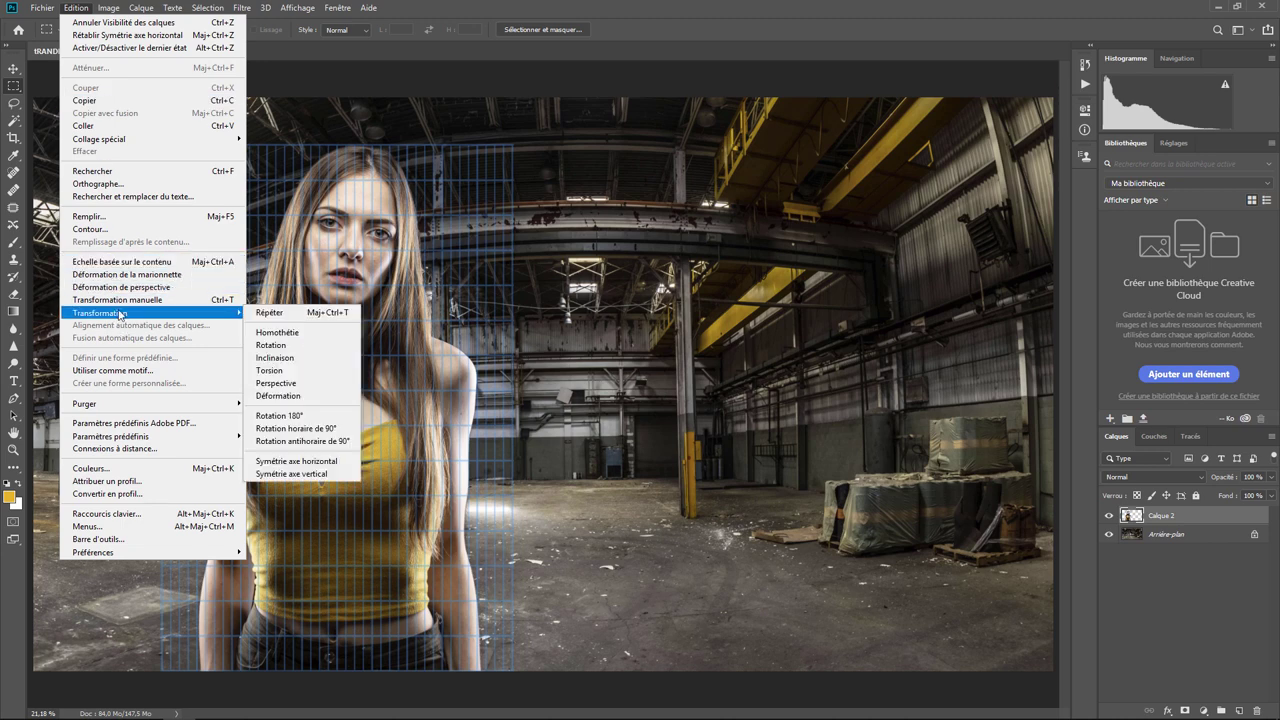
pyautogui.click(296, 474)
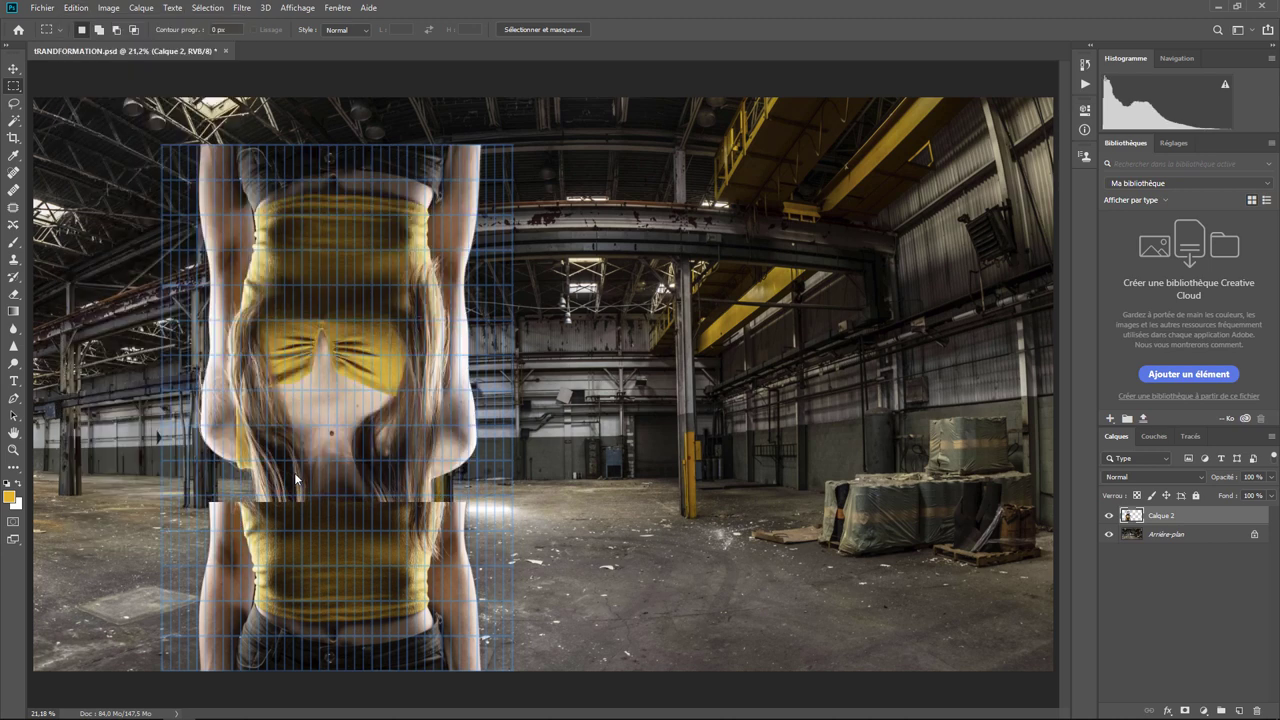
pyautogui.hotkey('ctrl', 'z')
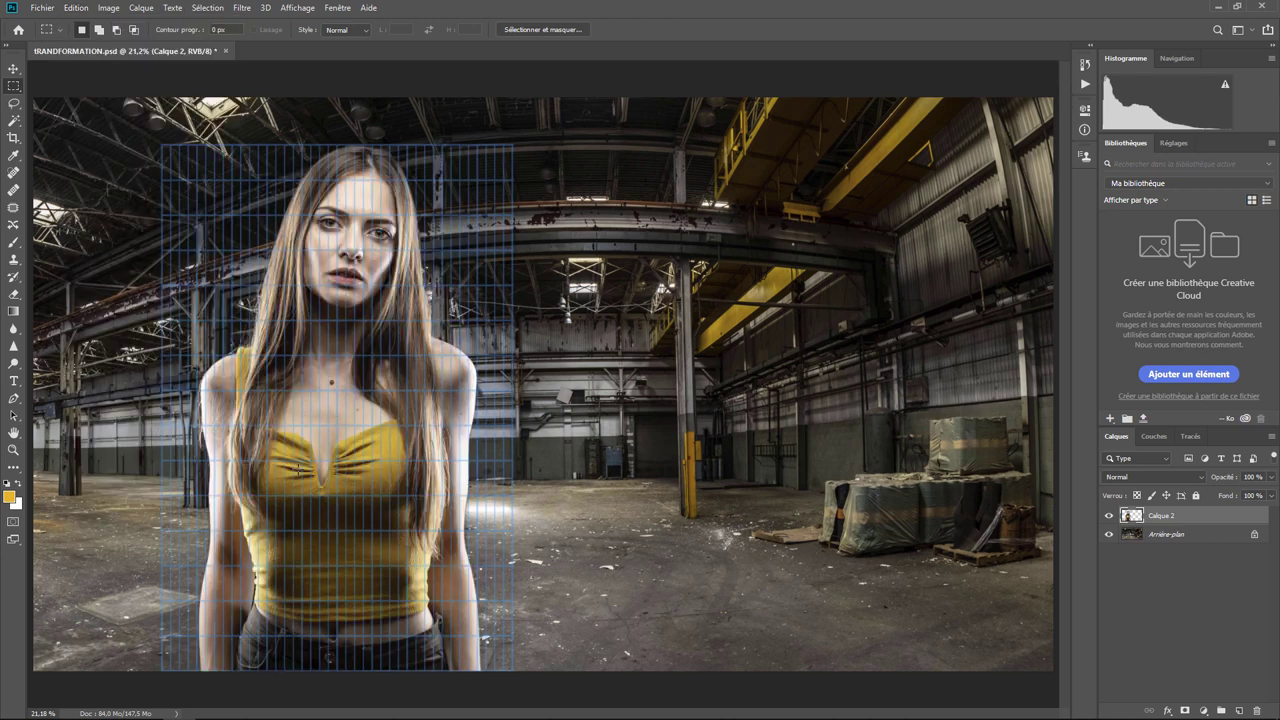
pyautogui.click(77, 8)
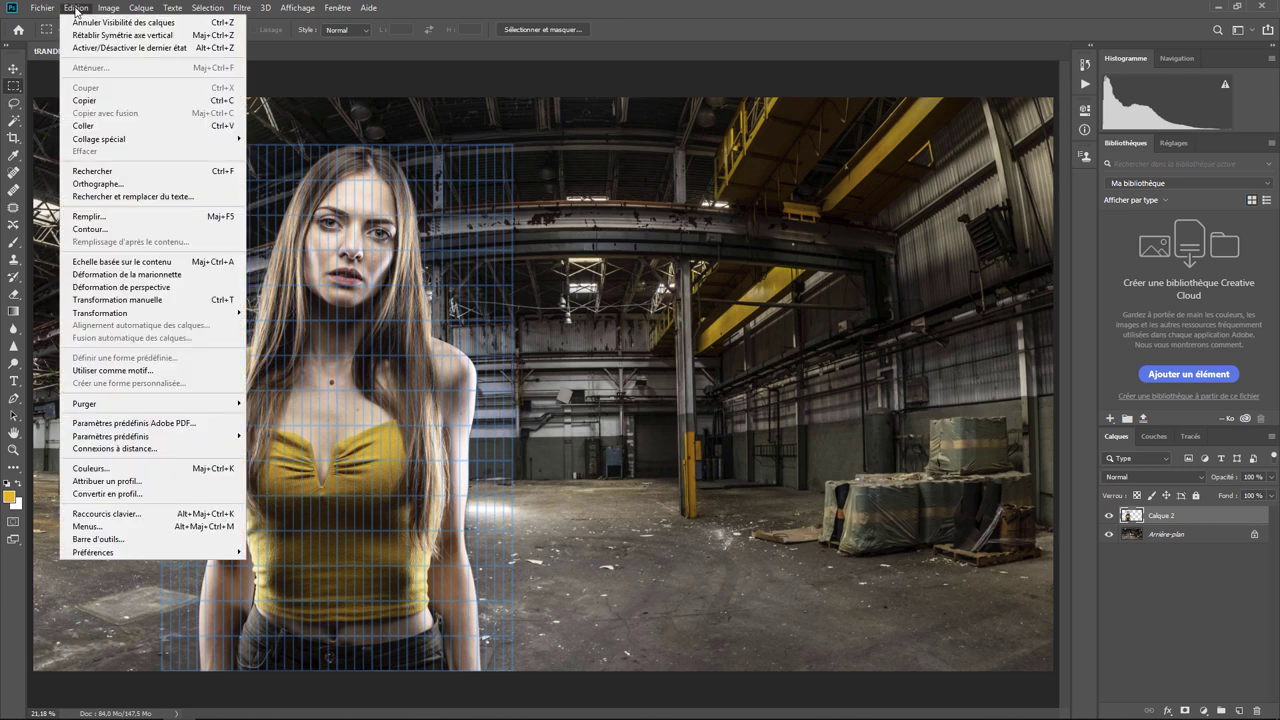
# - Begin a free transform with relative positioning and drag the woman right and slightly down
pyautogui.click(290, 334)
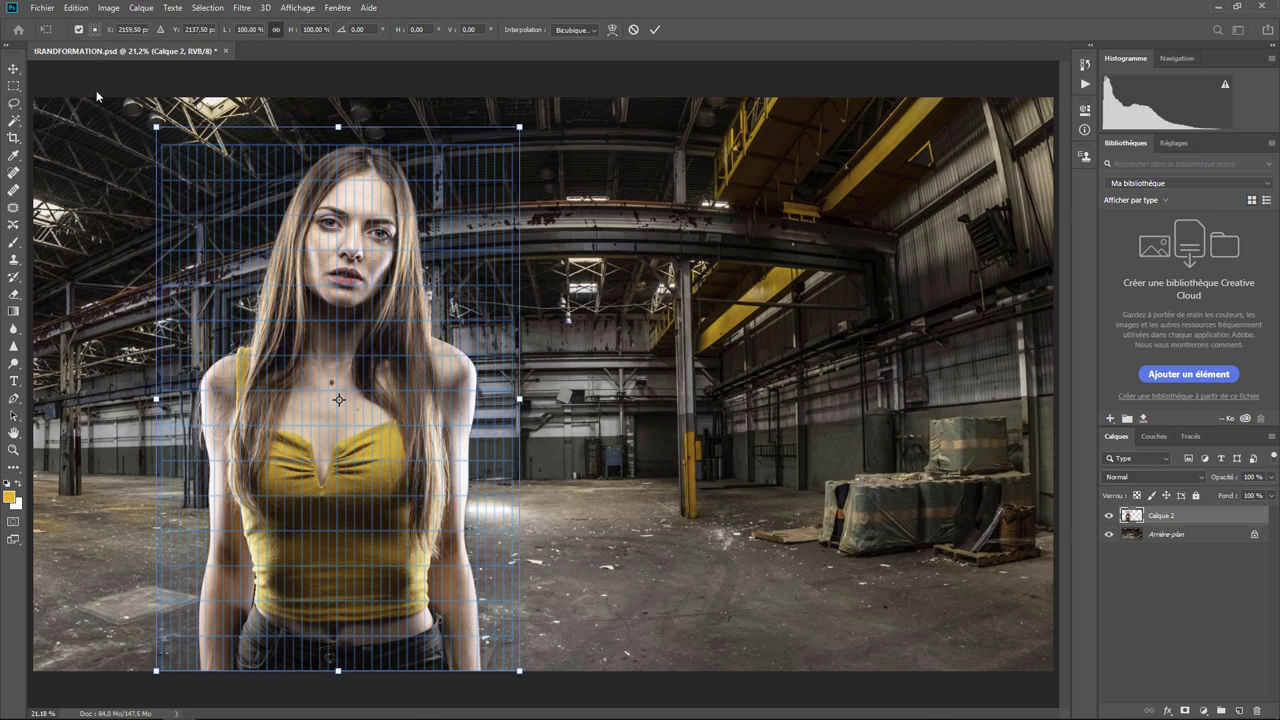
pyautogui.click(161, 30)
pyautogui.moveTo(320, 310)
pyautogui.mouseDown()
pyautogui.moveTo(474, 302)
pyautogui.moveTo(373, 298)
pyautogui.moveTo(418, 282)
pyautogui.mouseUp()
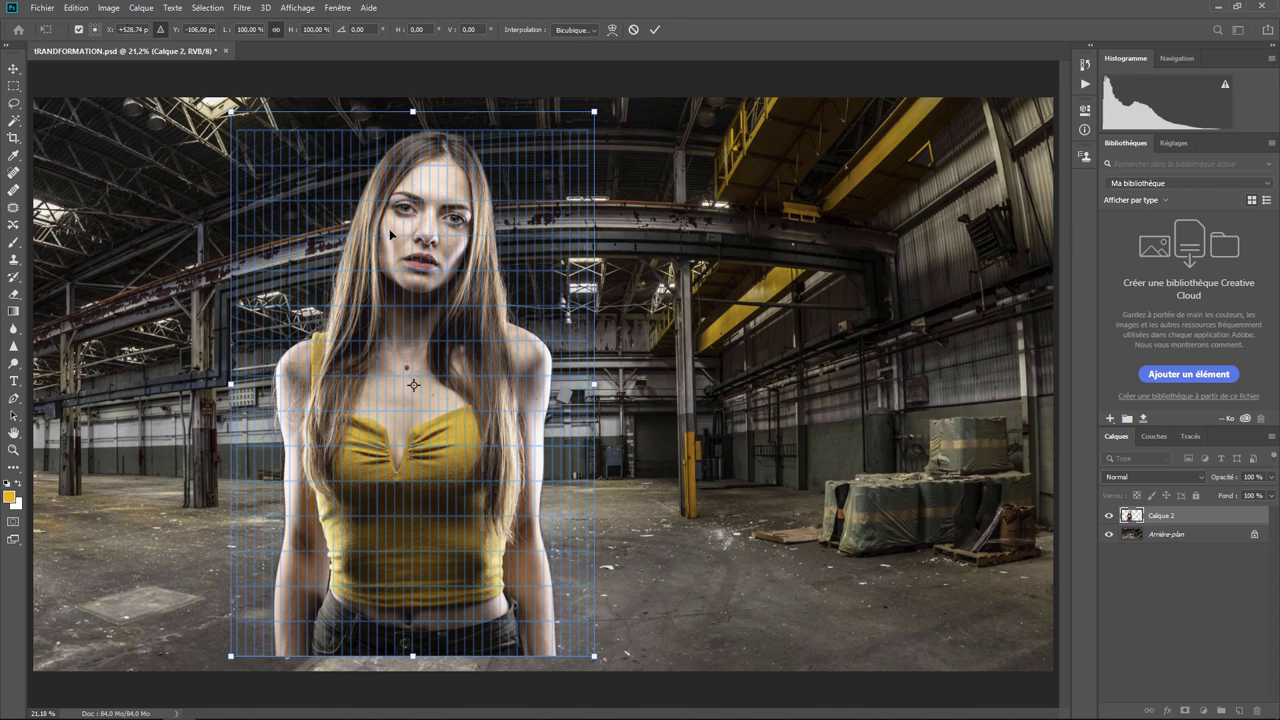
pyautogui.moveTo(400, 231)
pyautogui.mouseDown()
pyautogui.moveTo(421, 243)
pyautogui.moveTo(372, 224)
pyautogui.moveTo(386, 230)
pyautogui.mouseUp()
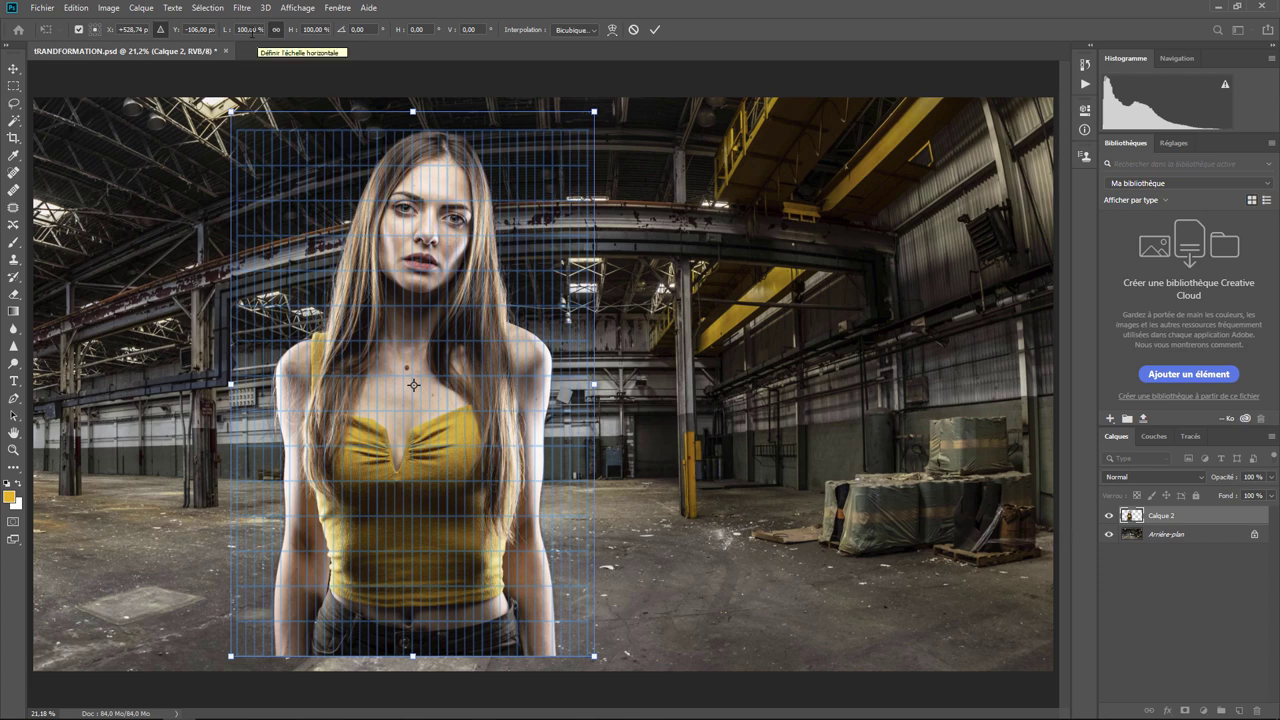
# - Scale the woman to 50% width and height with proportions linked
pyautogui.click(250, 30)
pyautogui.write('80')
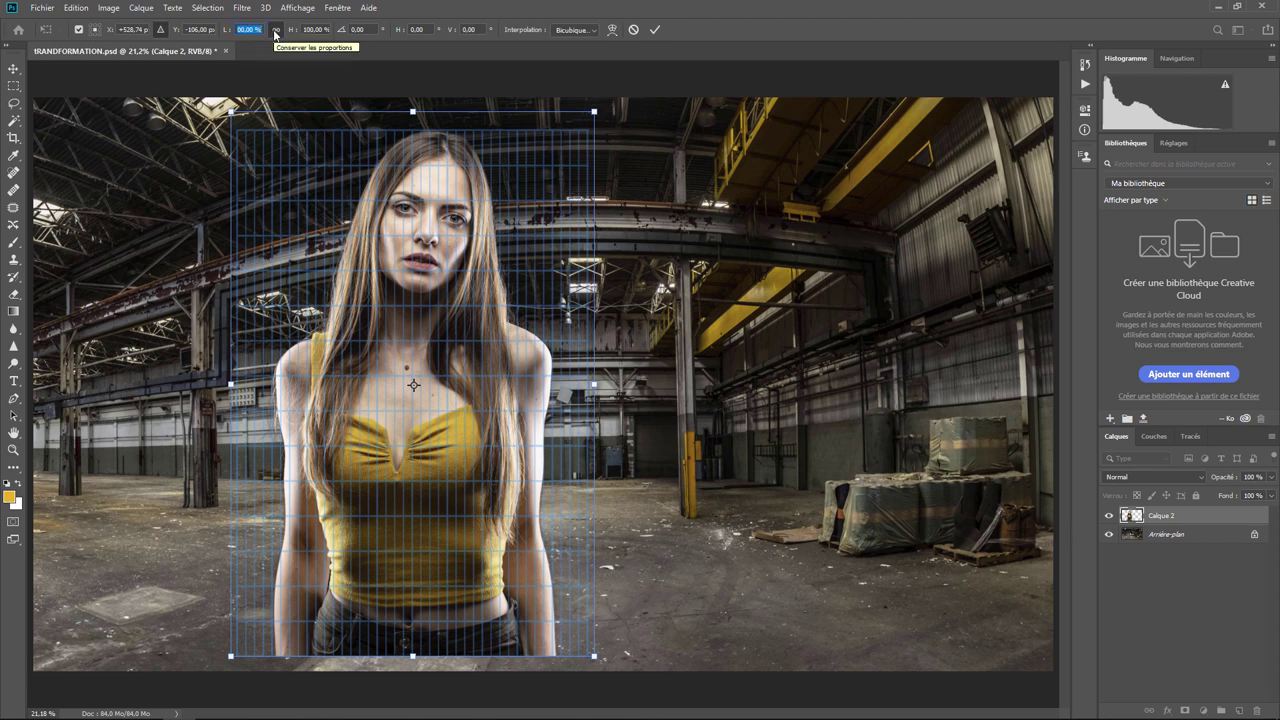
pyautogui.write('50')
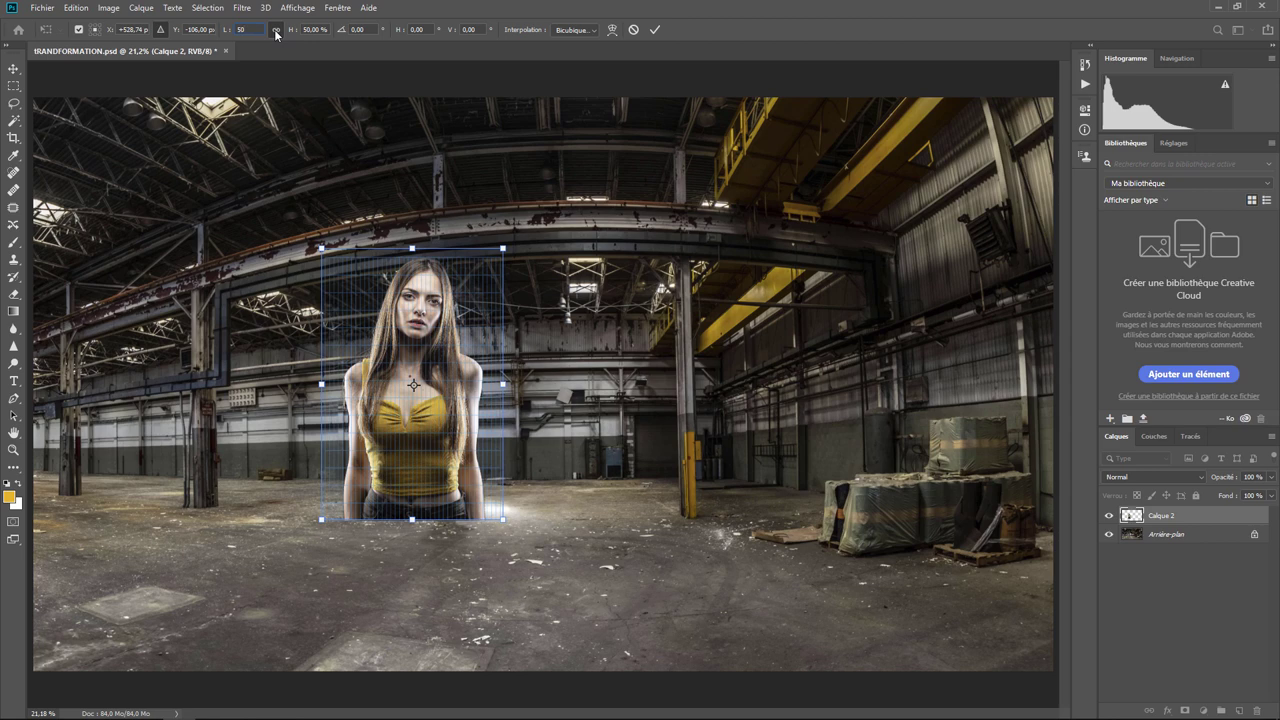
pyautogui.click(276, 30)
pyautogui.press('Return')
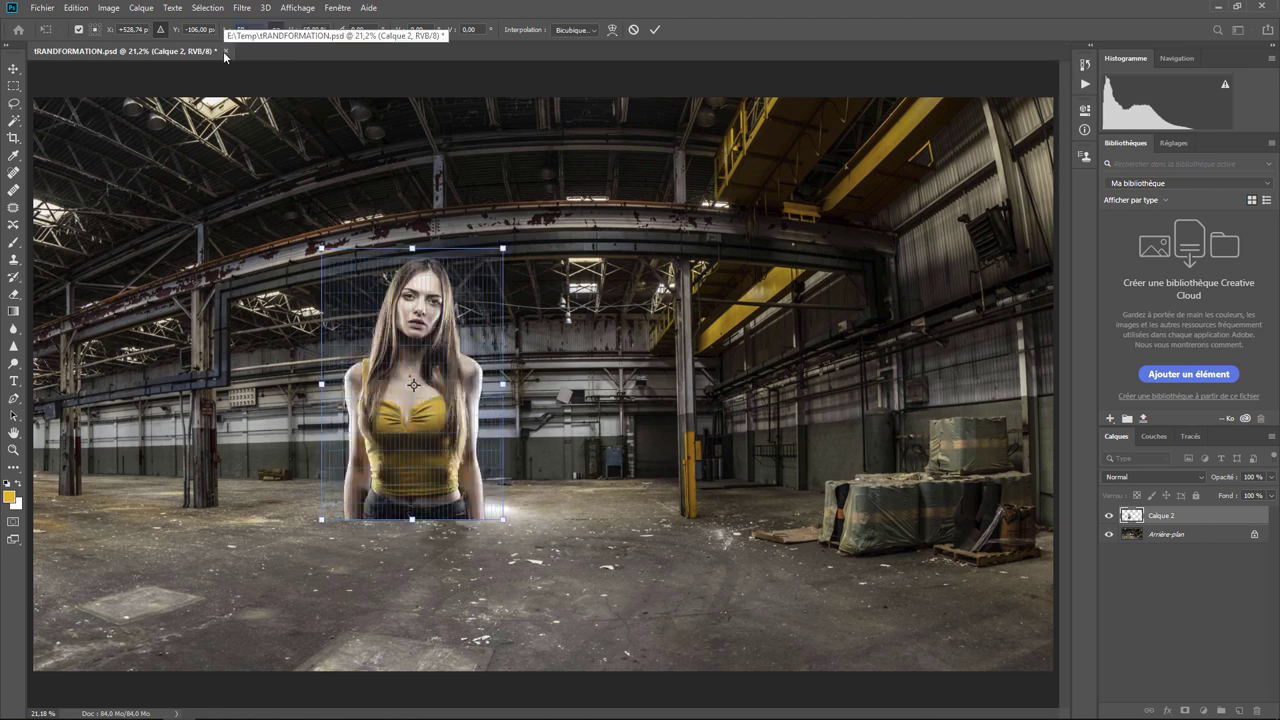
pyautogui.write('50')
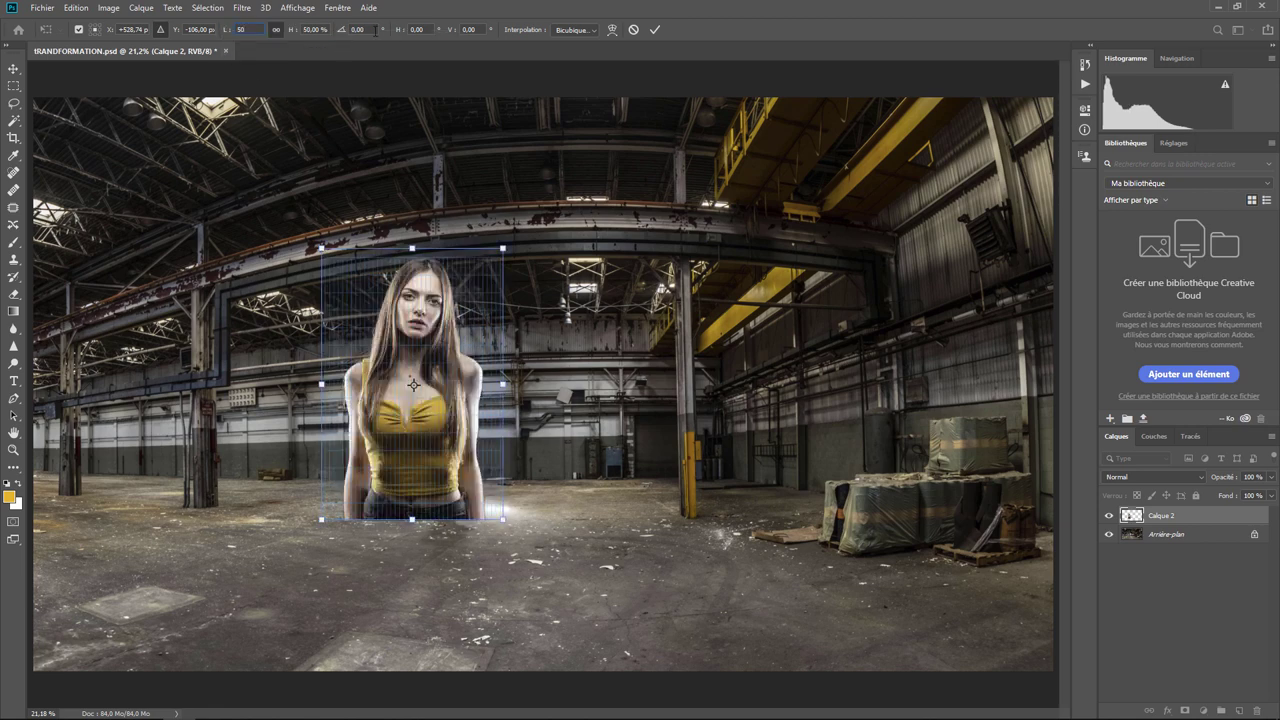
pyautogui.click(342, 33)
# - Reset angle and horizontal skew to 0 after trying 10, and set vertical skew to 10°
pyautogui.write('10')
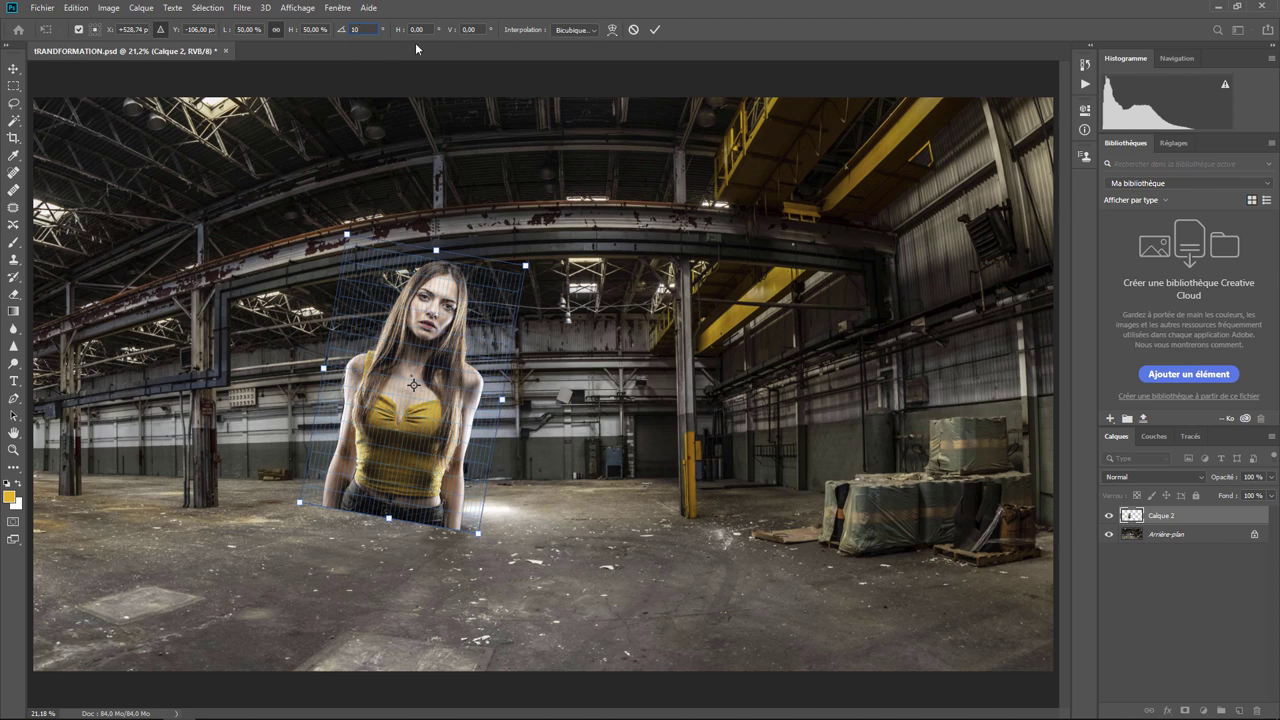
pyautogui.click(352, 30)
pyautogui.write('0')
pyautogui.press('Tab')
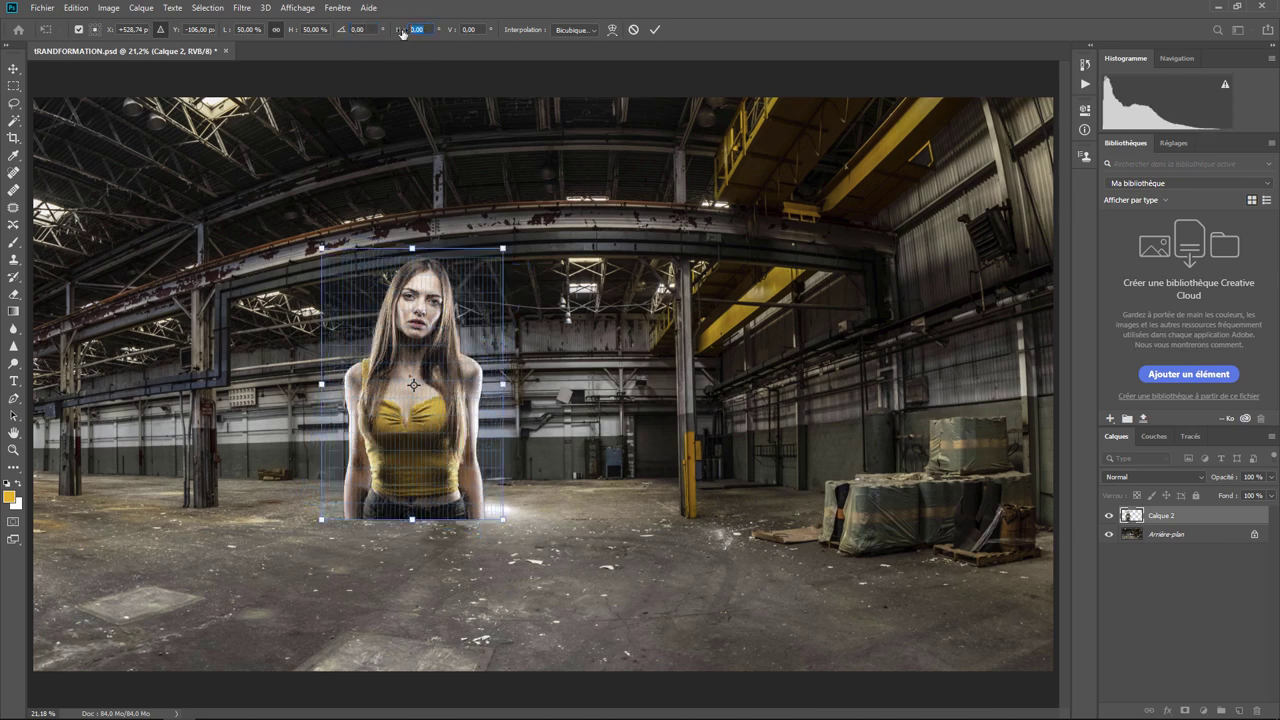
pyautogui.write('10')
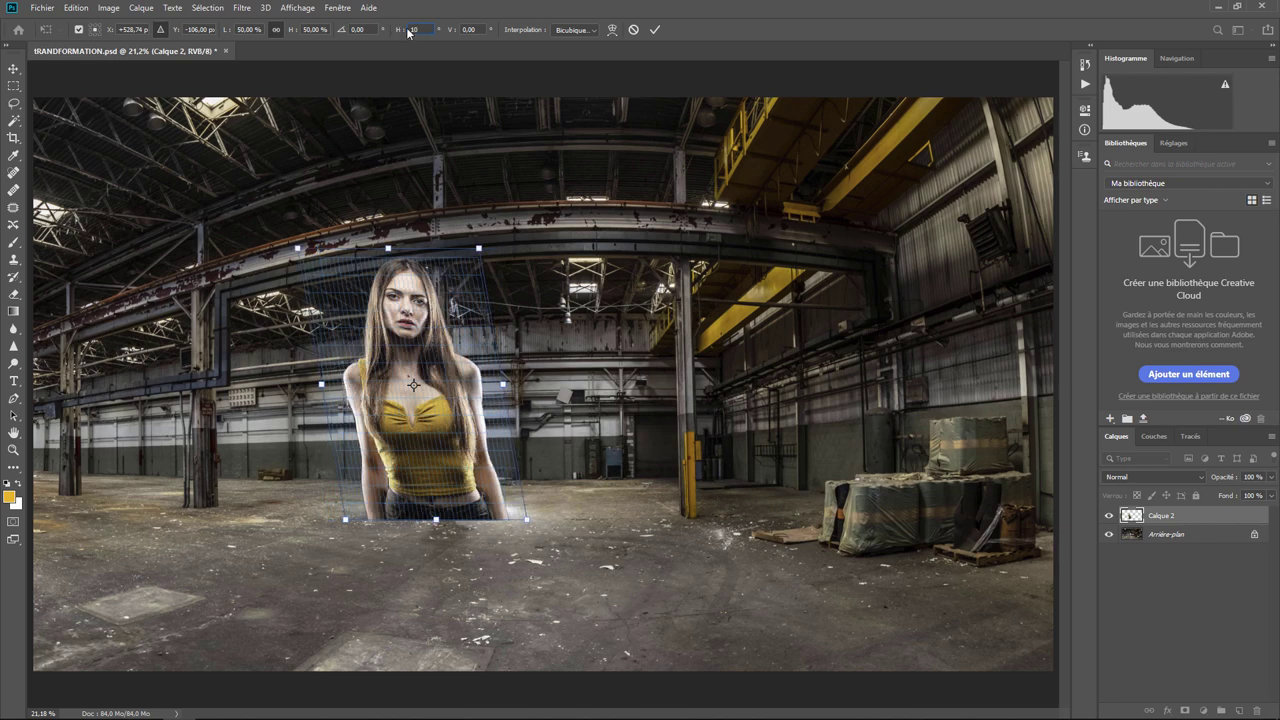
pyautogui.moveTo(425, 30); pyautogui.dragTo(386, 34)
pyautogui.write('0')
pyautogui.press('Tab')
pyautogui.write('10')
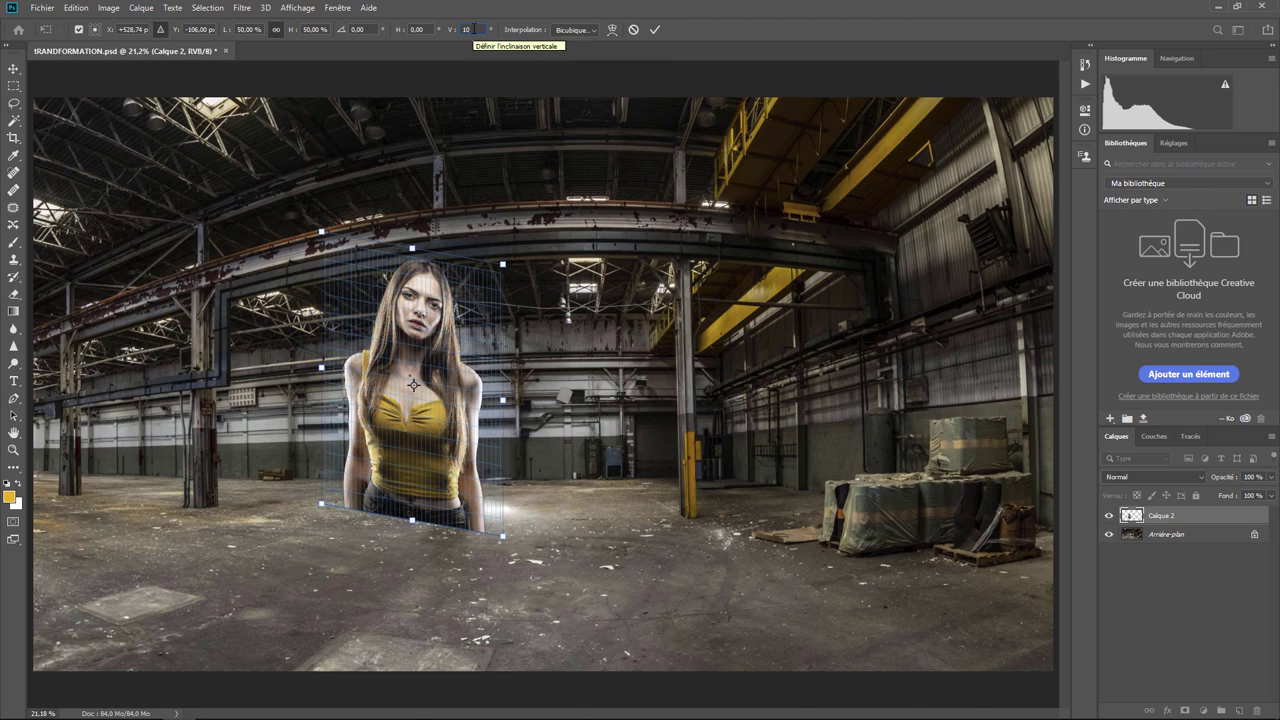
# - Open and close the Interpolation list unchanged, and toggle warp mode on then off
pyautogui.click(570, 30)
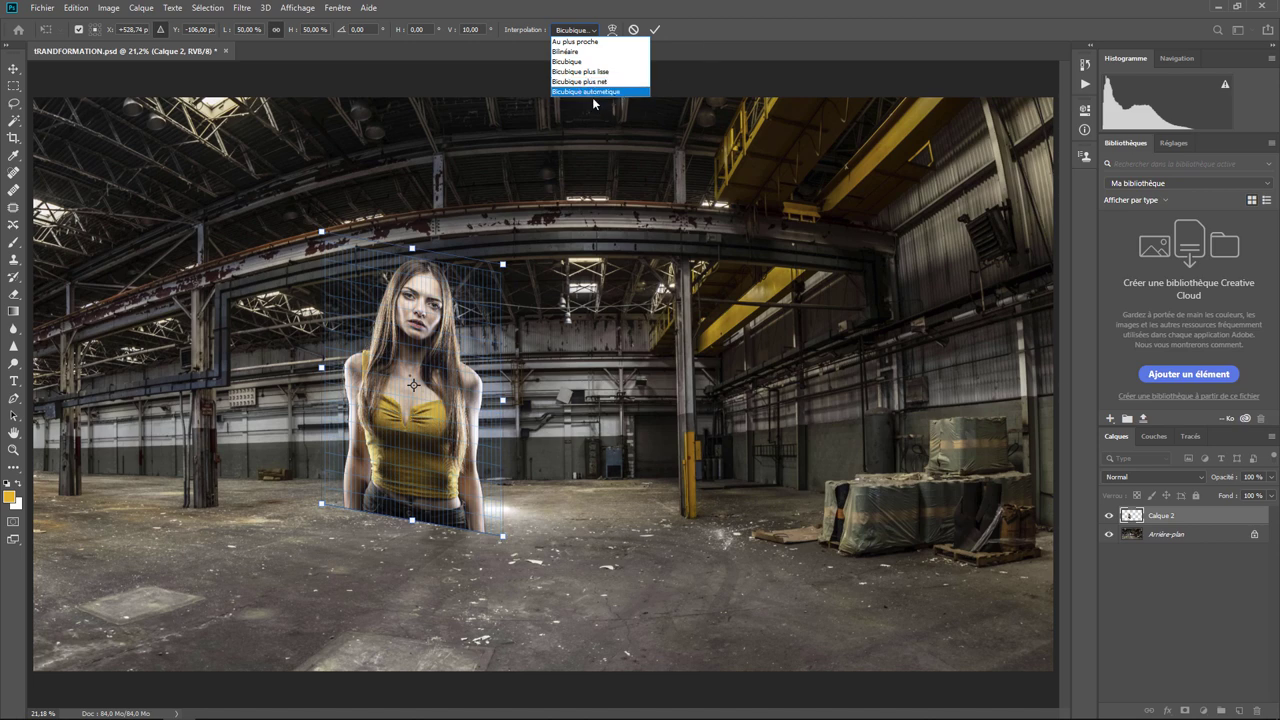
pyautogui.click(678, 48)
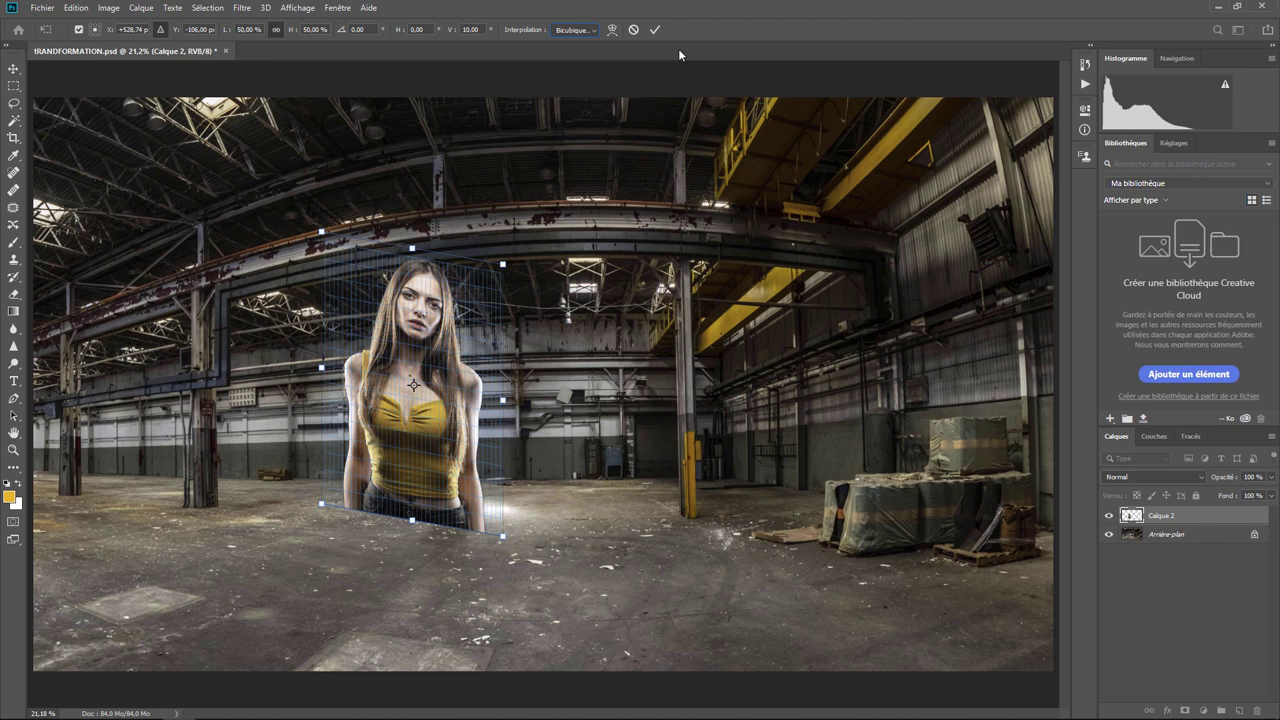
pyautogui.click(612, 30)
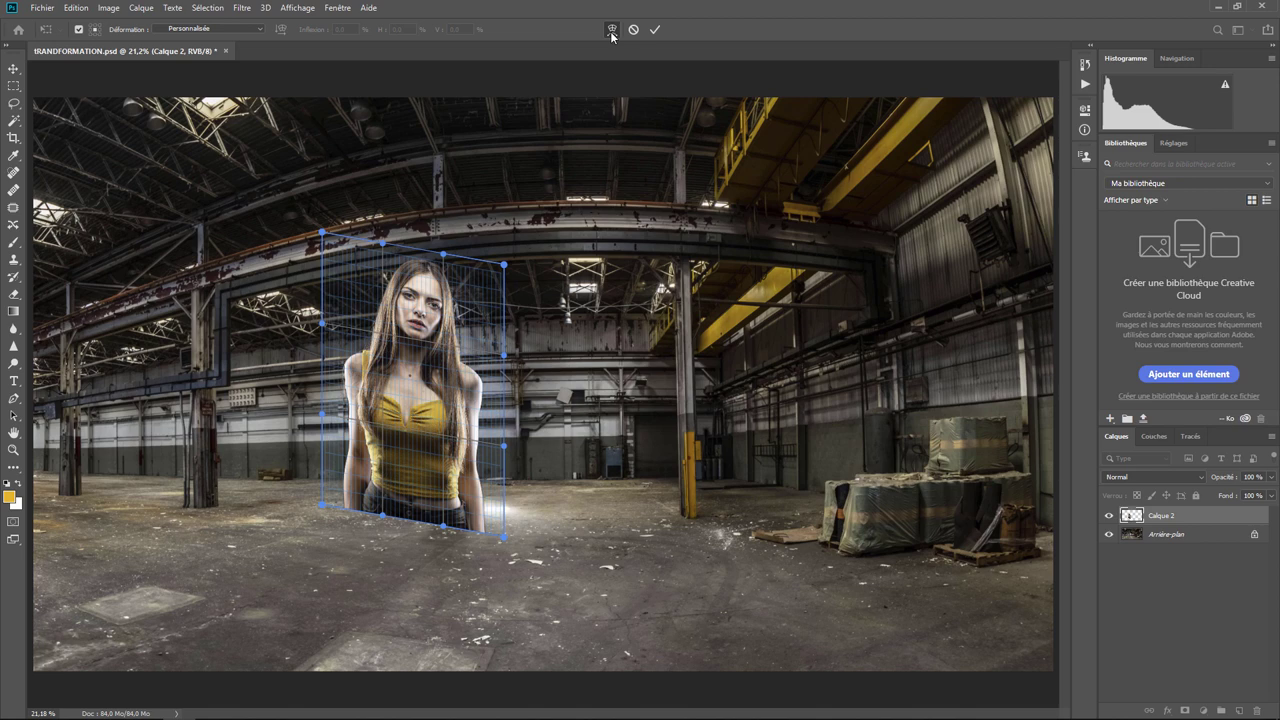
pyautogui.click(612, 31)
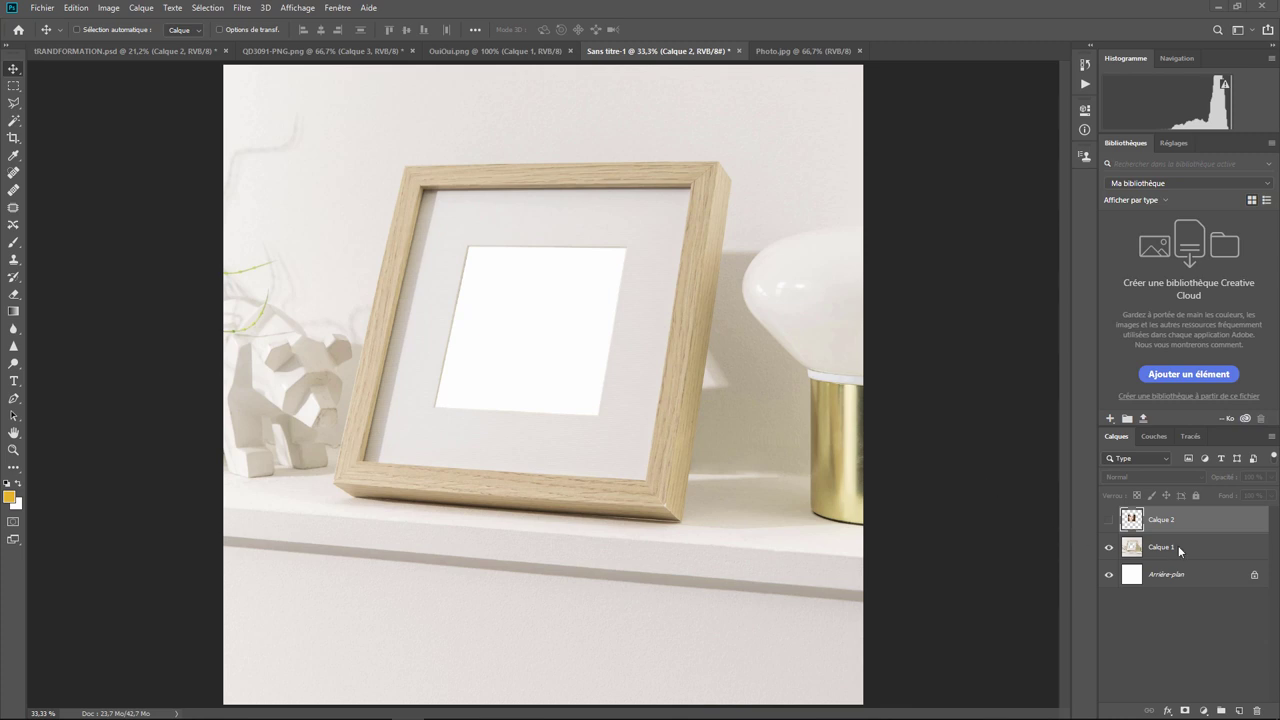
# - Check Calque 1 and Calque 2 visibility and nudge the face photo down and right
pyautogui.click(1109, 548)
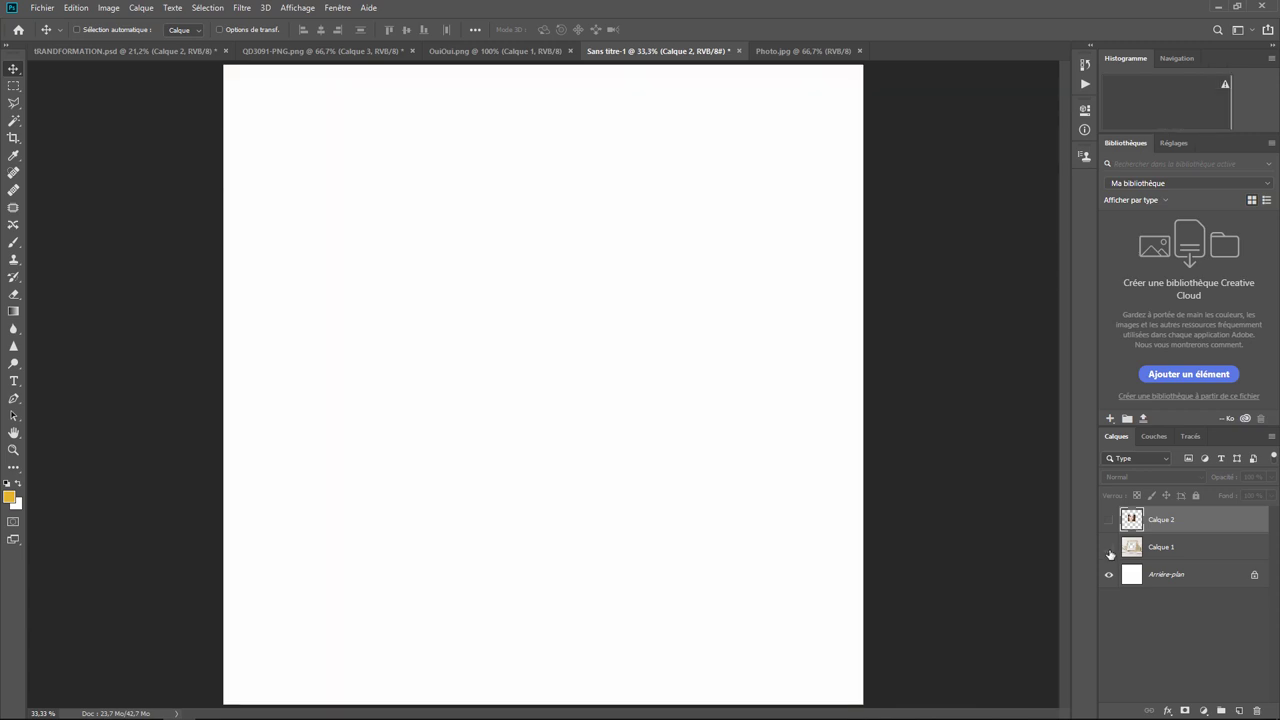
pyautogui.click(1109, 548)
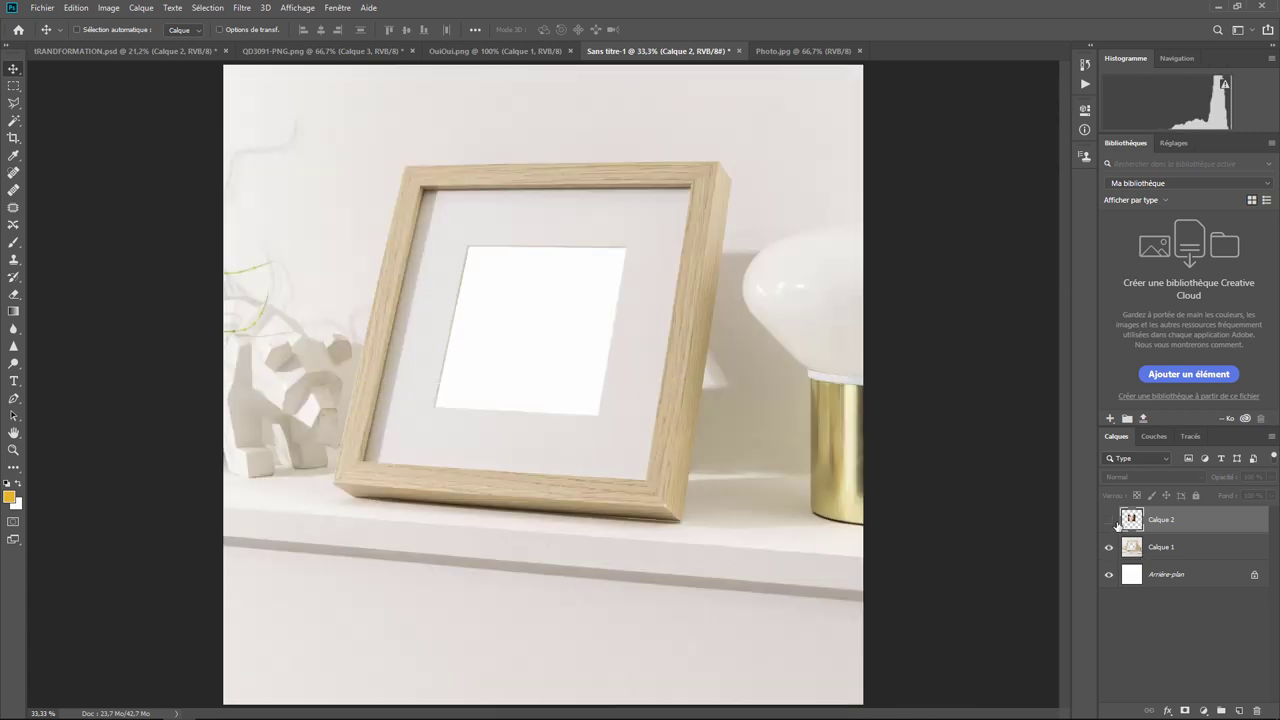
pyautogui.click(1109, 520)
pyautogui.click(1109, 520)
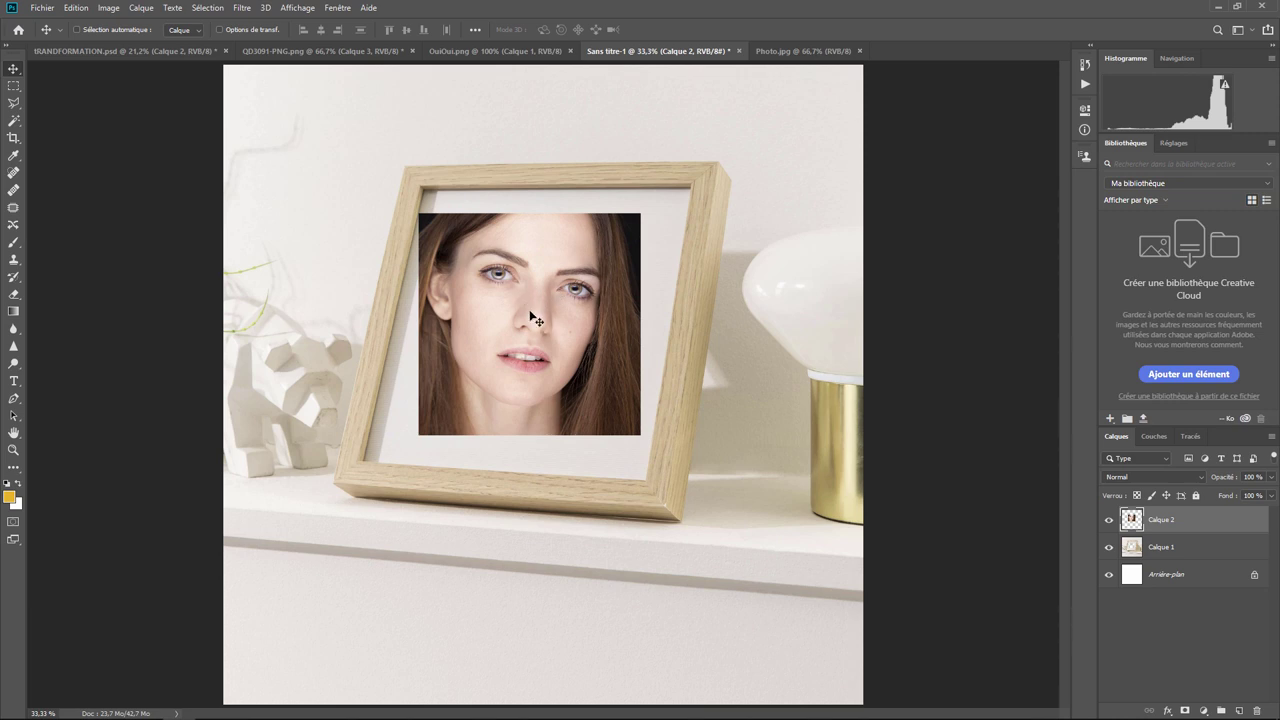
pyautogui.moveTo(573, 294)
pyautogui.mouseDown()
pyautogui.moveTo(637, 516)
pyautogui.moveTo(619, 412)
pyautogui.moveTo(553, 321)
pyautogui.mouseUp()
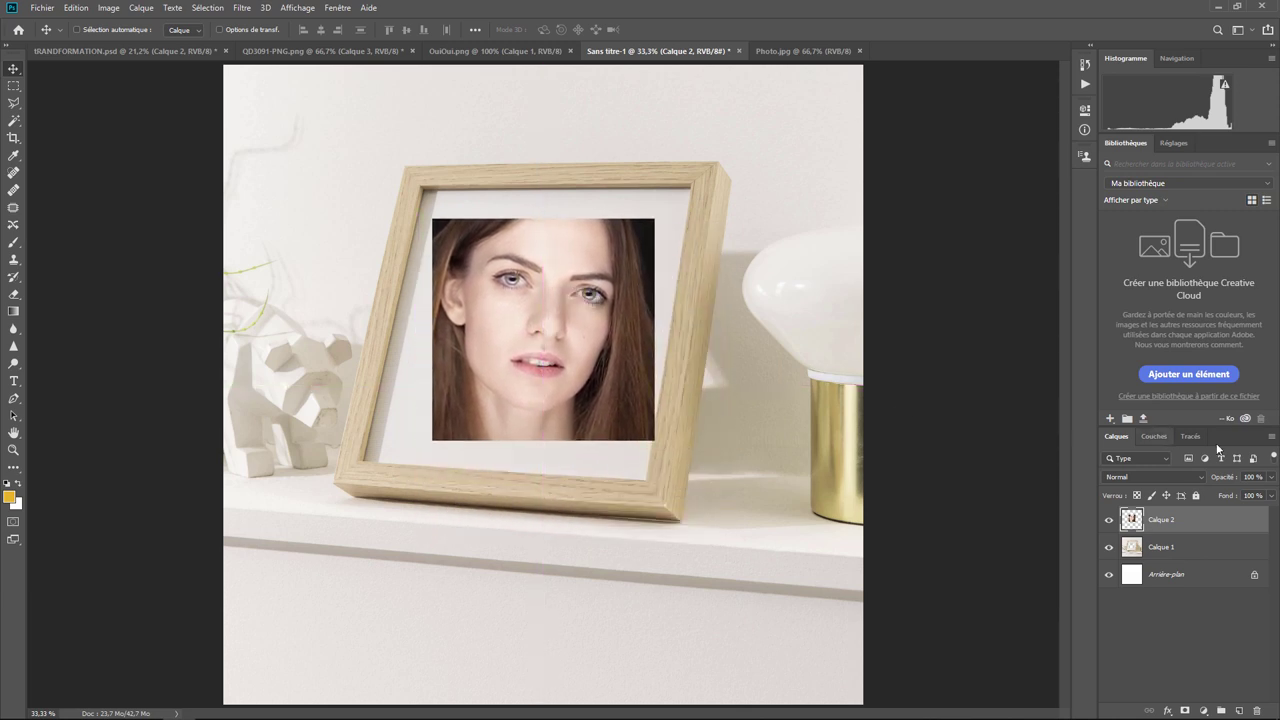
# - Lower the face photo's opacity to 45% and bring the whole frame into view
pyautogui.click(1270, 479)
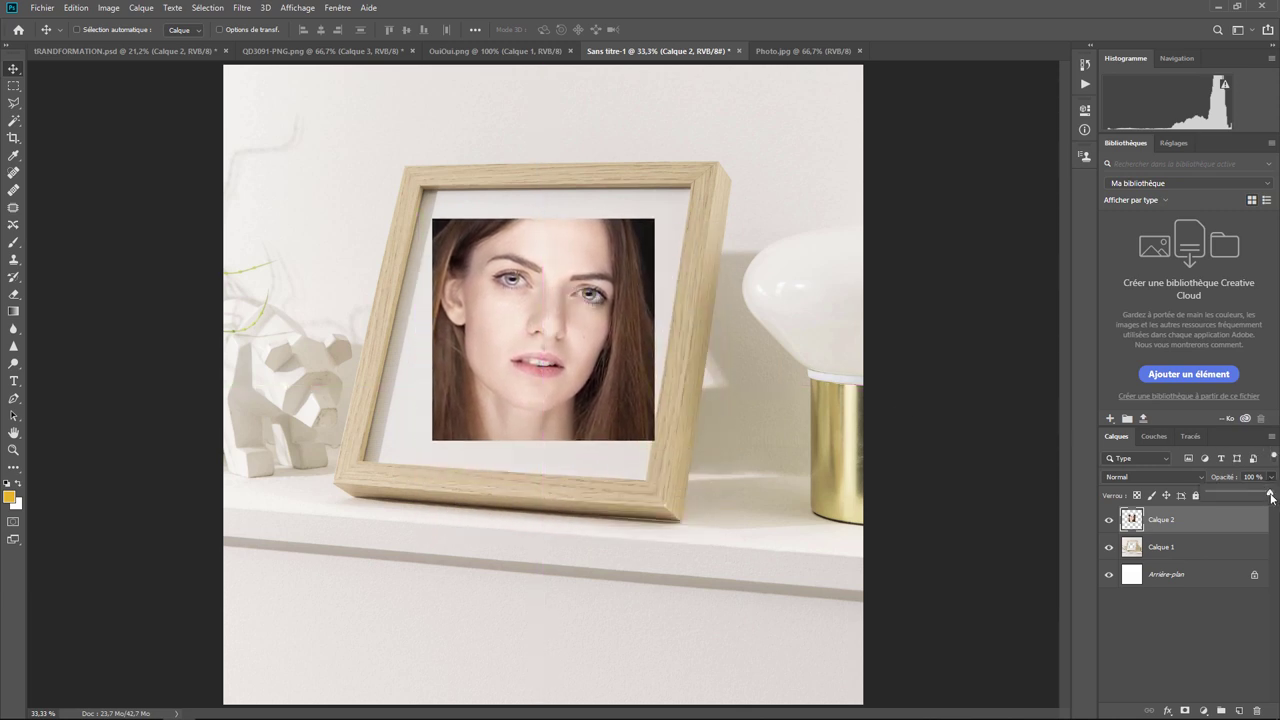
pyautogui.moveTo(1270, 496); pyautogui.dragTo(1237, 496)
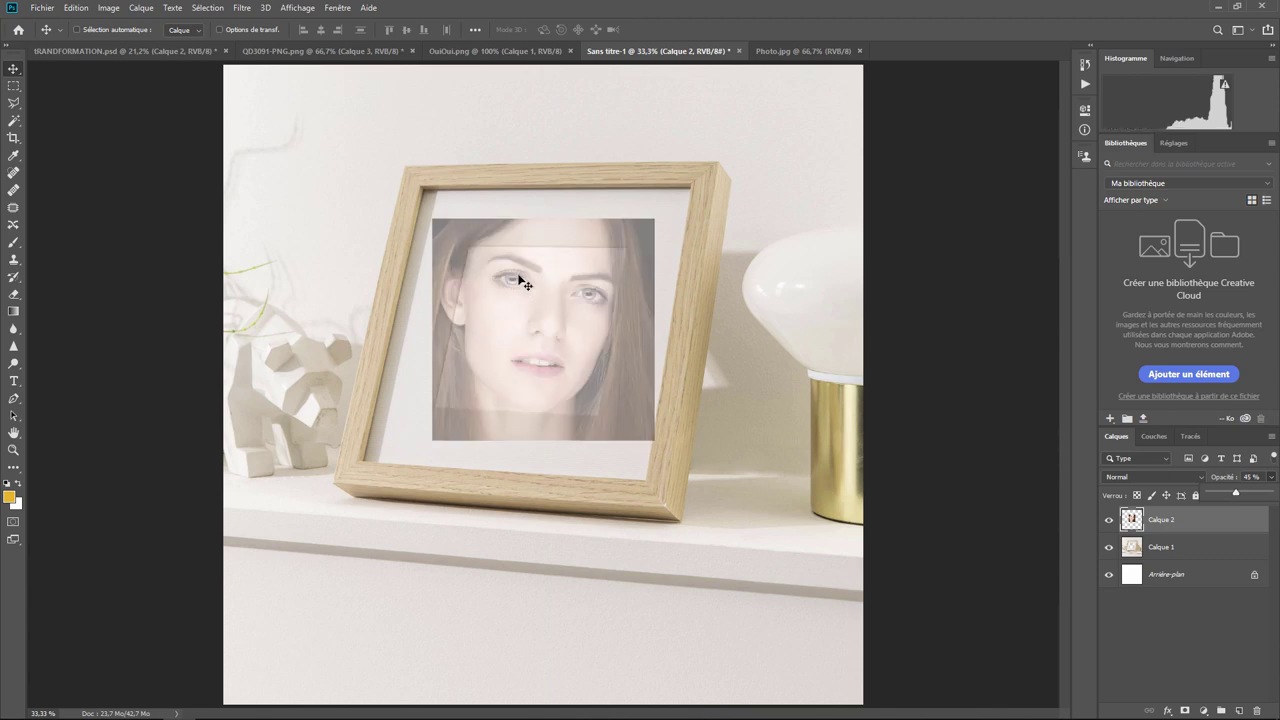
pyautogui.hotkey('ctrl', '+')
pyautogui.hotkey('ctrl', '+')
pyautogui.hotkey('ctrl', '+')
pyautogui.hotkey('ctrl', '+')
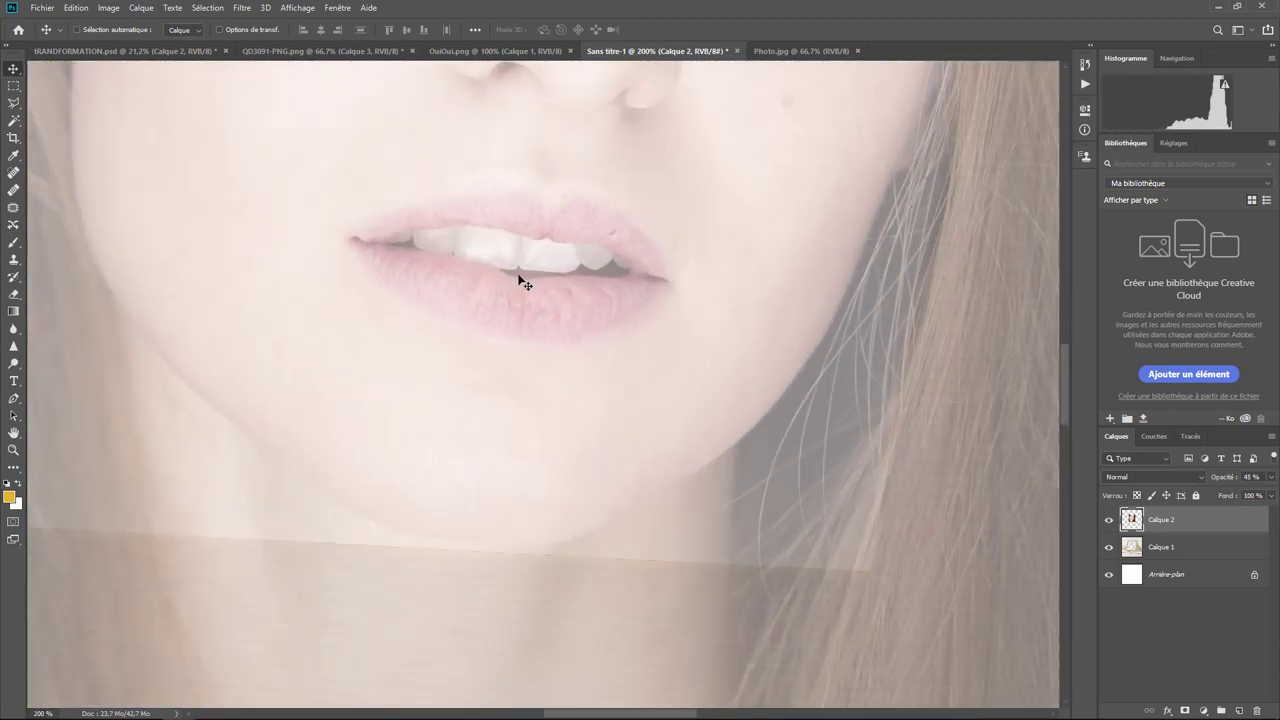
pyautogui.hotkey('ctrl', '-')
pyautogui.hotkey('ctrl', '-')
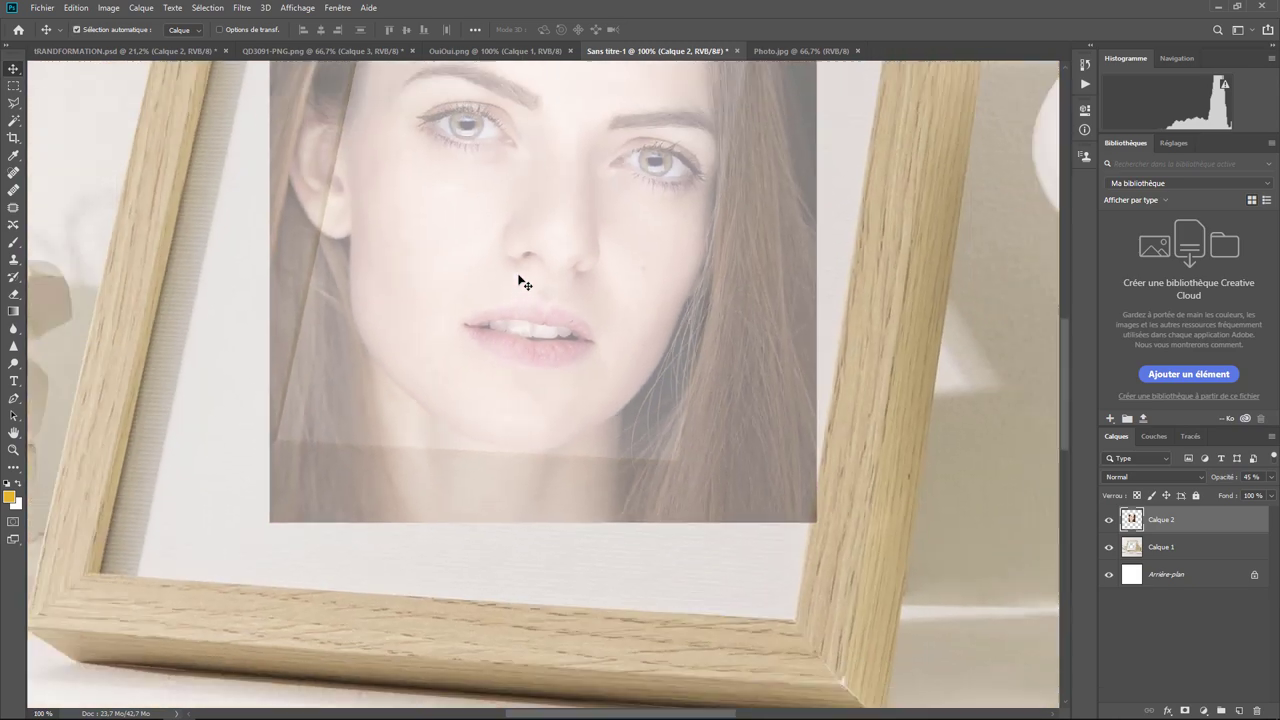
pyautogui.moveTo(470, 273); pyautogui.dragTo(510, 400)
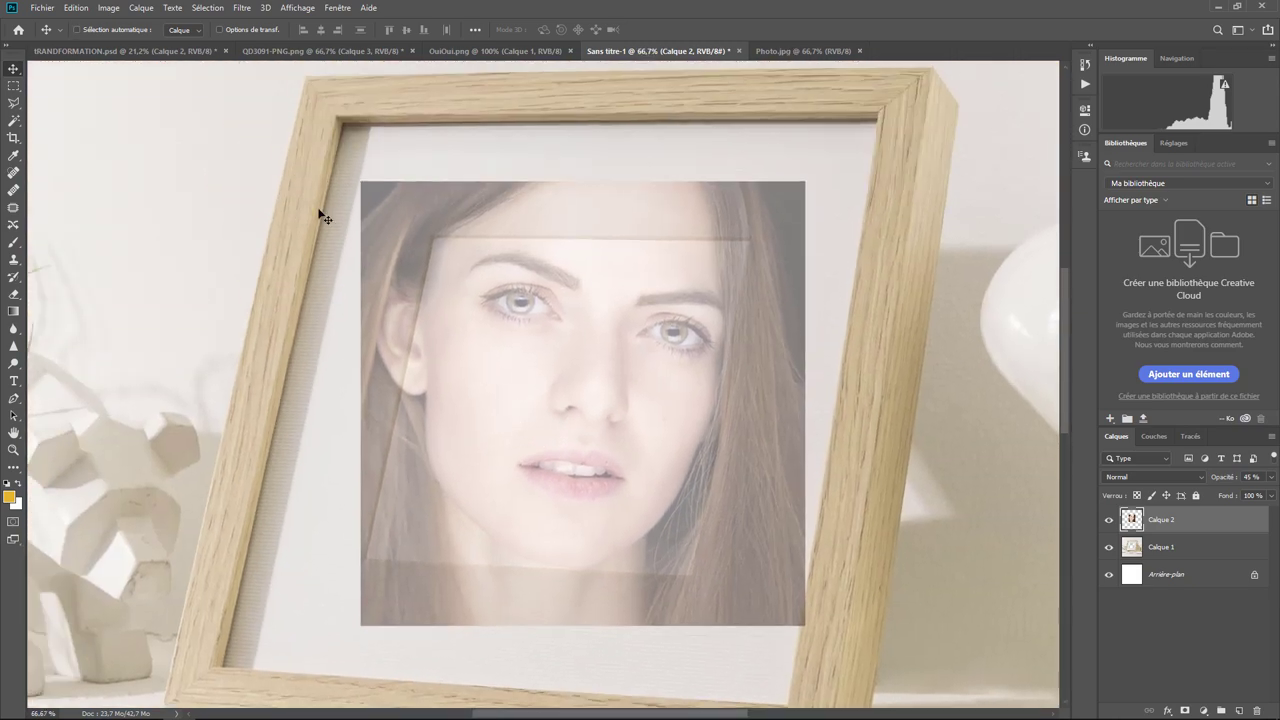
# - Distort the face photo by pinning its four corners to the frame's inner corners, and apply it
pyautogui.click(76, 8)
pyautogui.moveTo(100, 313)
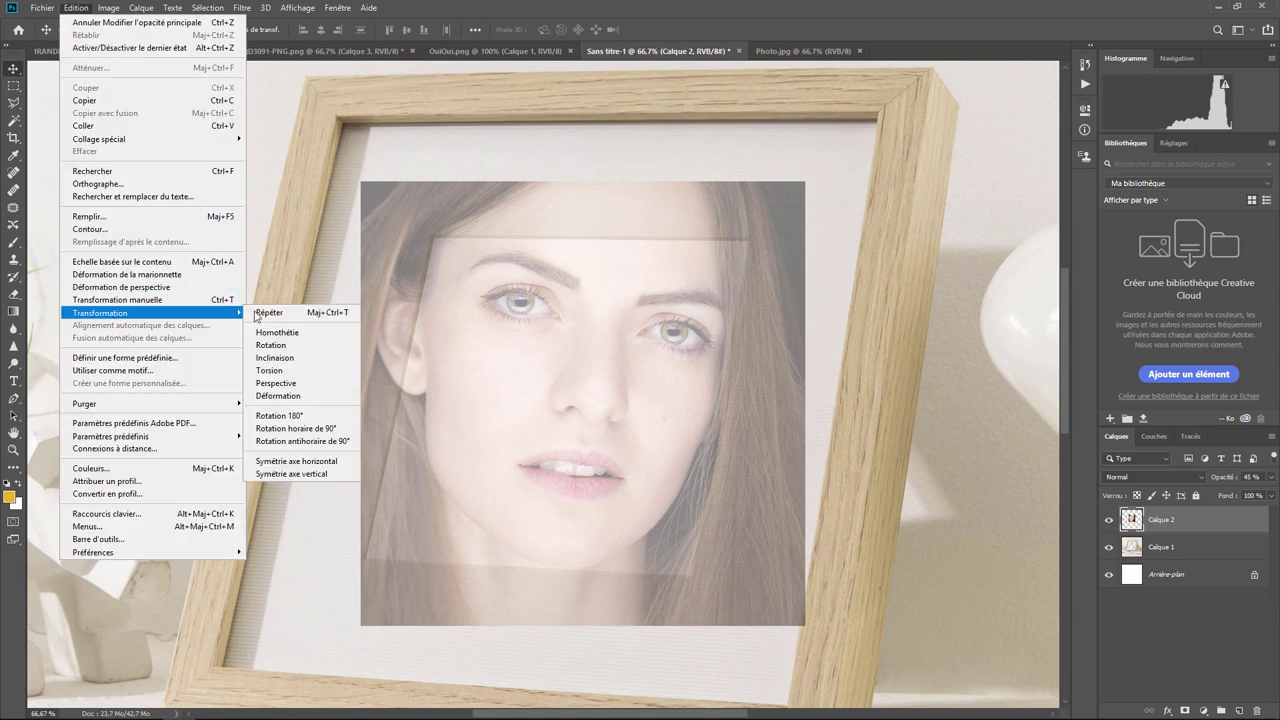
pyautogui.click(305, 371)
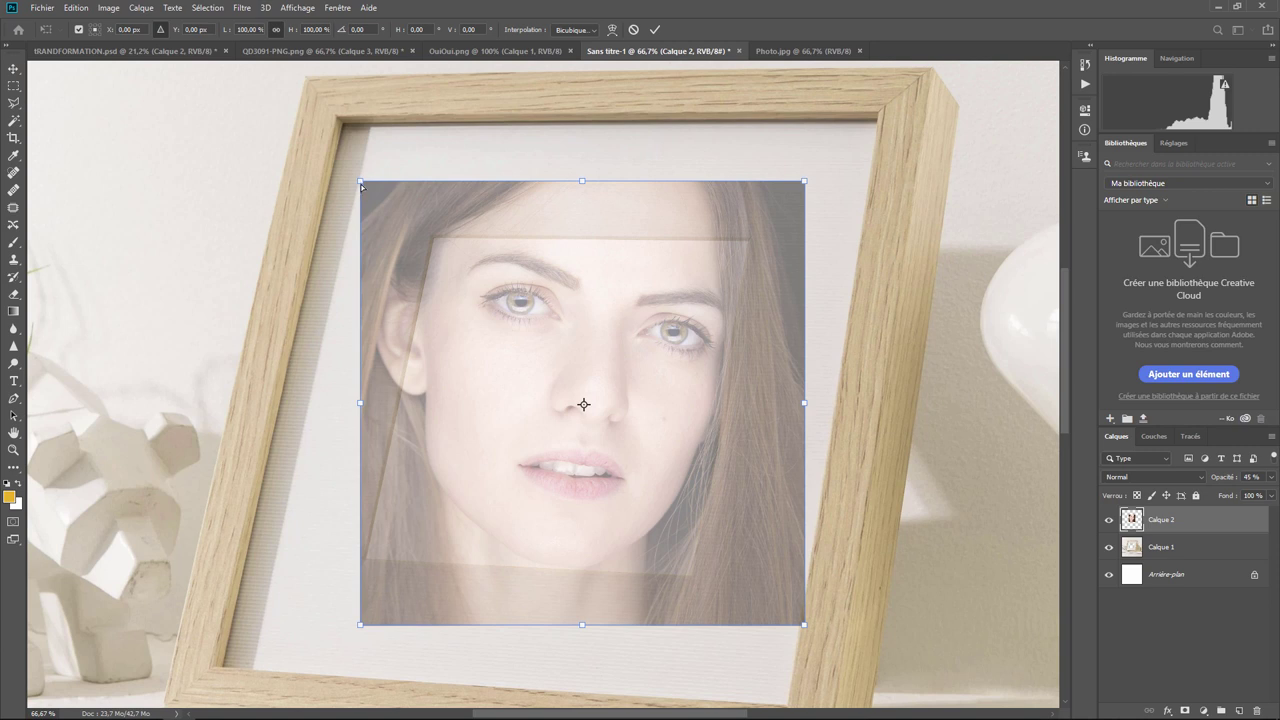
pyautogui.moveTo(361, 184); pyautogui.dragTo(433, 240)
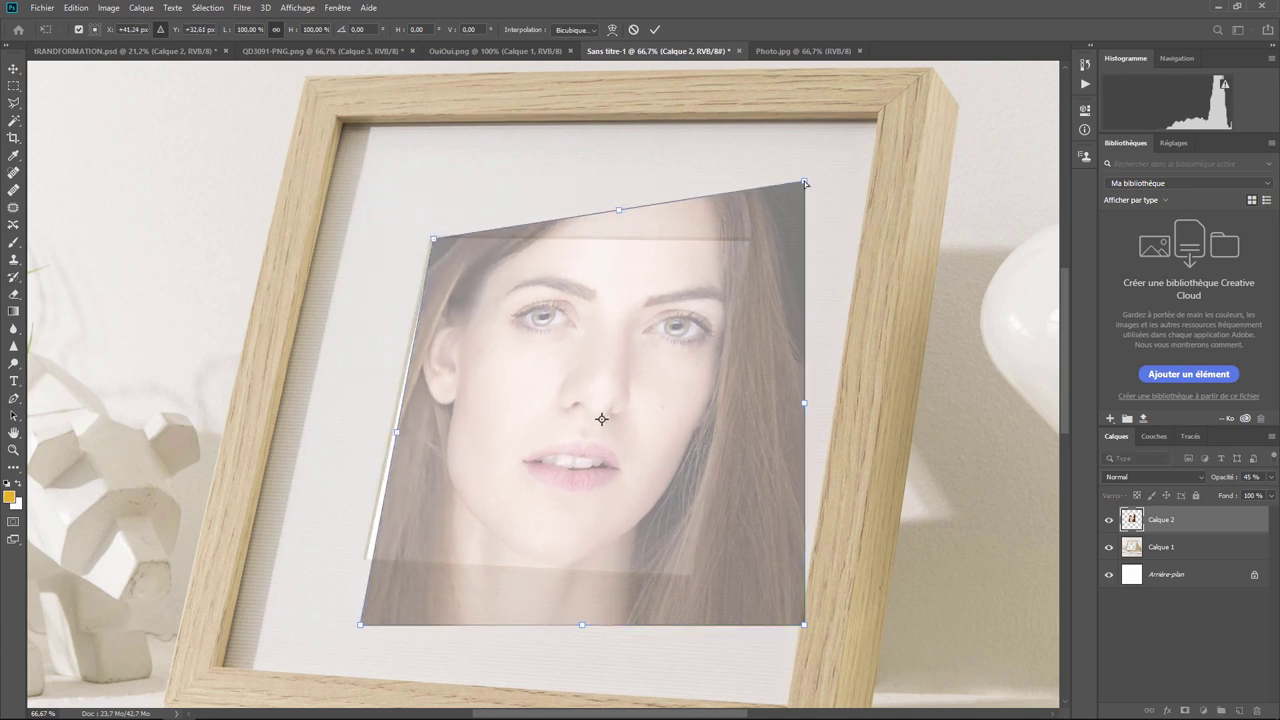
pyautogui.moveTo(804, 182); pyautogui.dragTo(747, 241)
pyautogui.moveTo(806, 626); pyautogui.dragTo(690, 575)
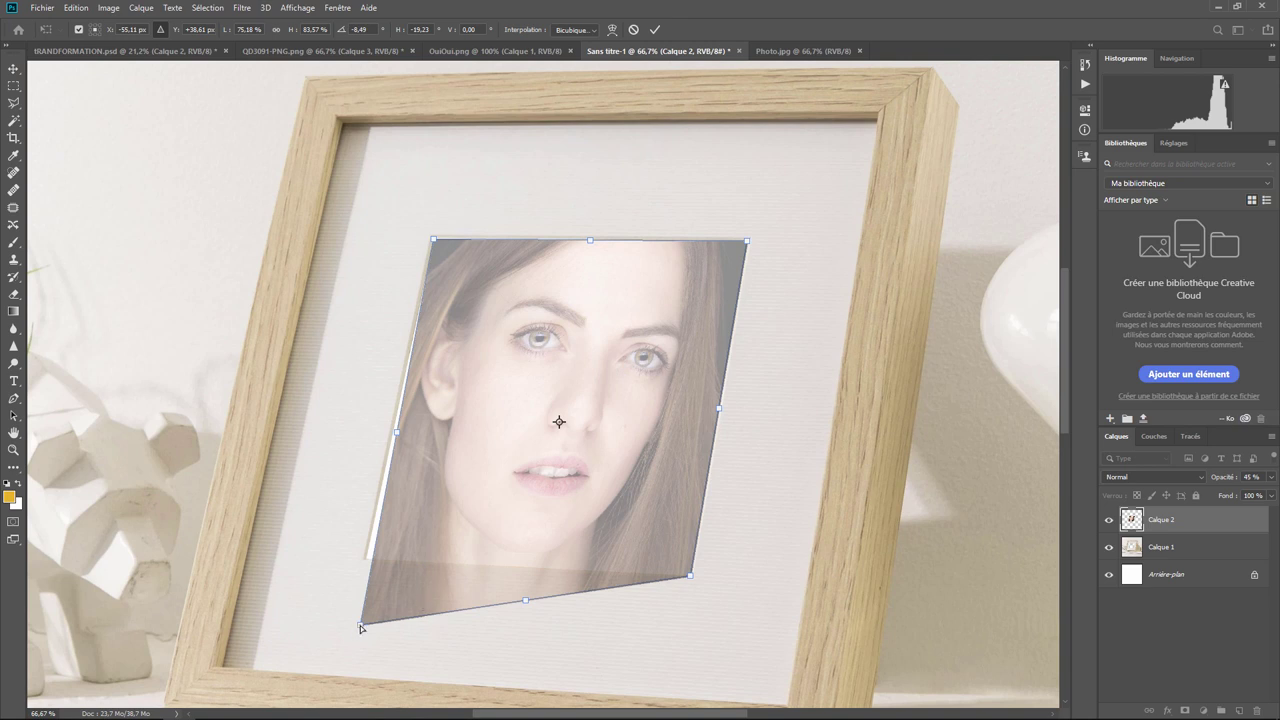
pyautogui.moveTo(361, 627); pyautogui.dragTo(368, 561)
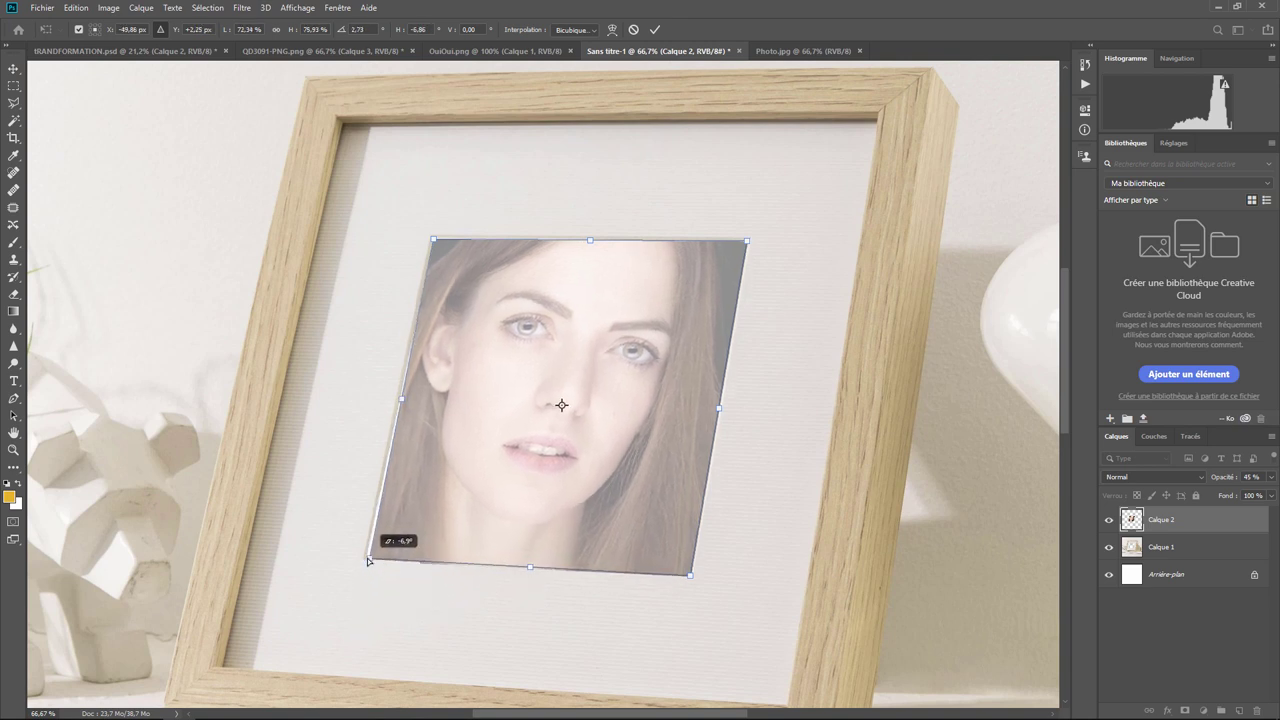
pyautogui.moveTo(368, 561); pyautogui.dragTo(366, 557)
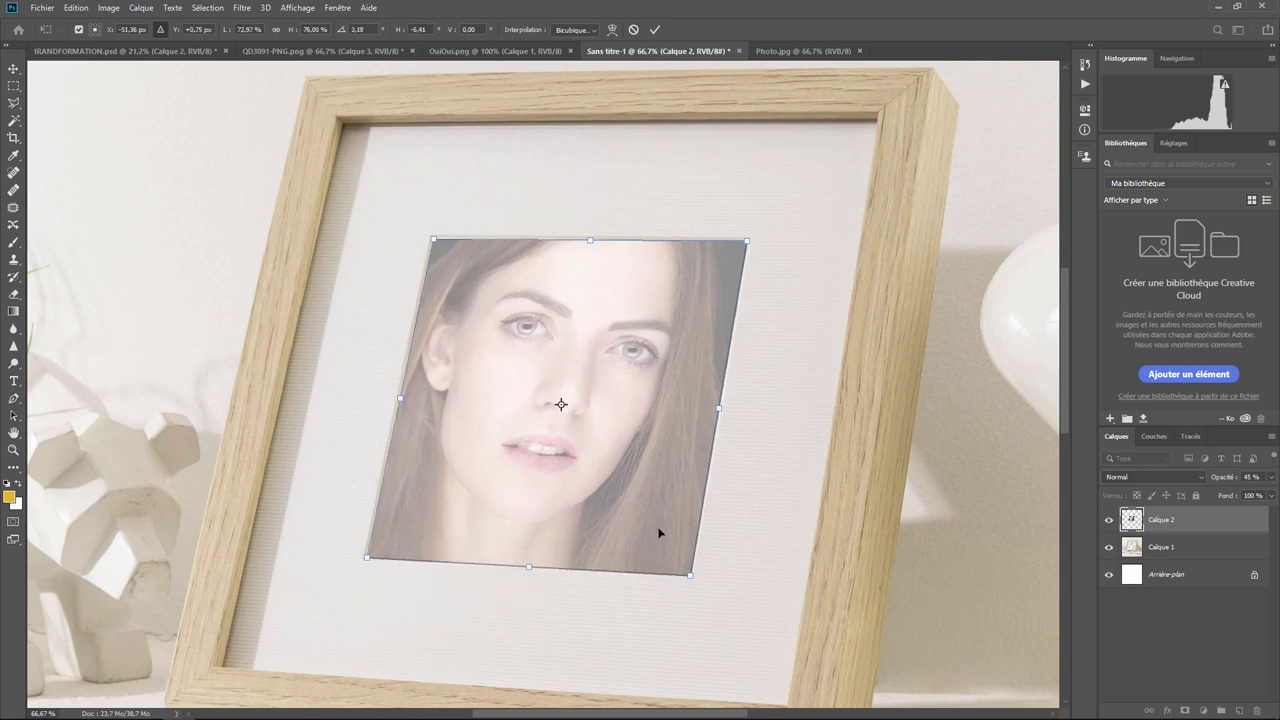
pyautogui.press('Return')
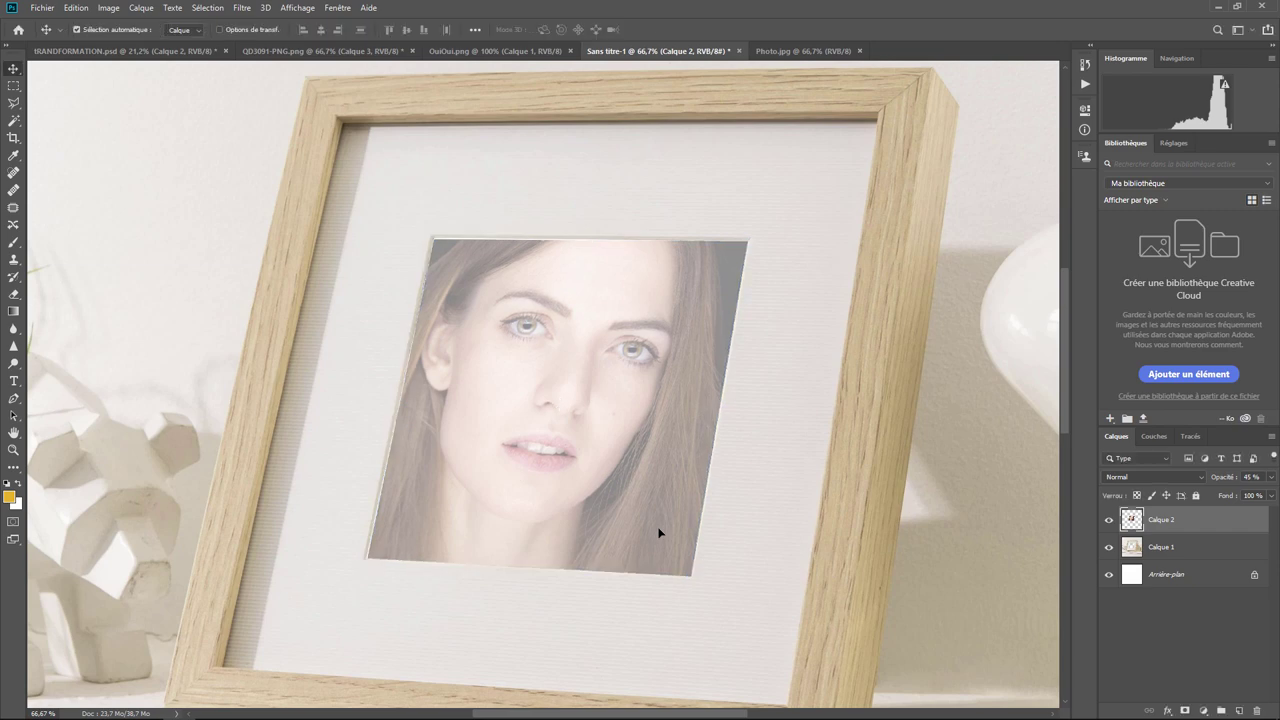
pyautogui.hotkey('ctrl', '-')
pyautogui.hotkey('ctrl', '-')
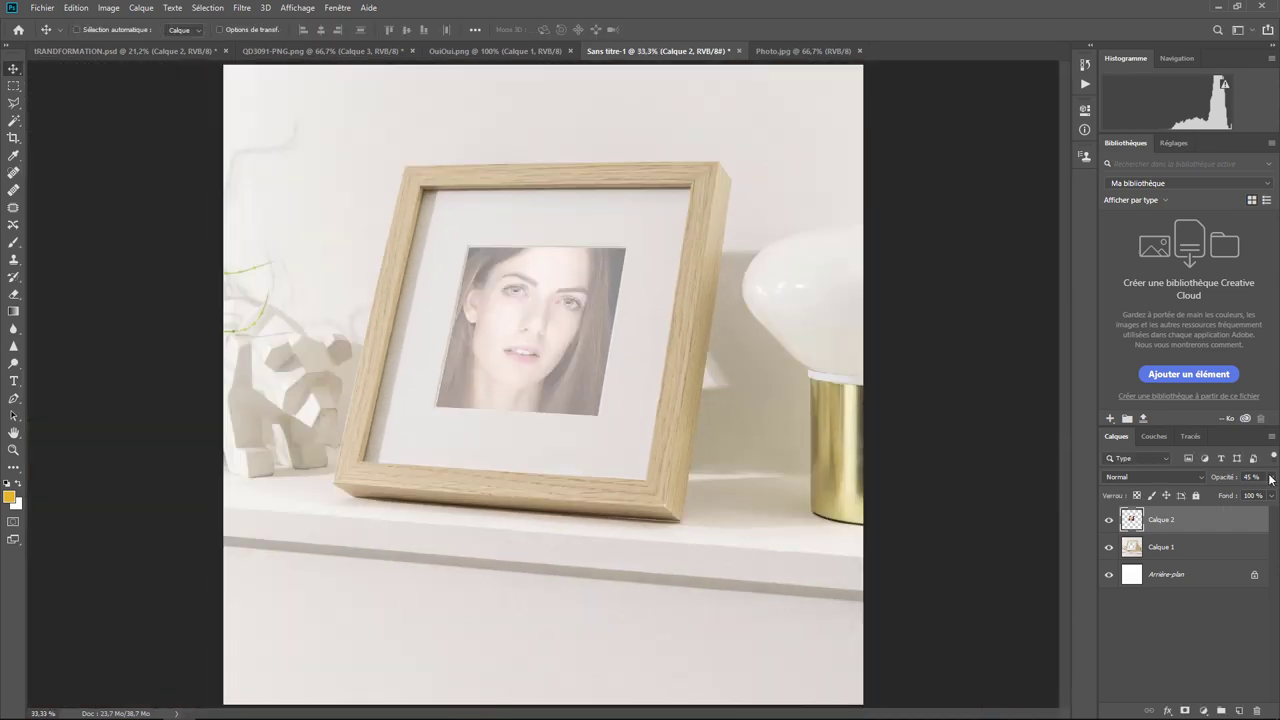
pyautogui.click(1273, 478)
# - Return Calque 2 to 100% opacity and hide the kite layer Calque 1 copie in Sans titre-2
pyautogui.moveTo(1236, 494); pyautogui.dragTo(1272, 494)
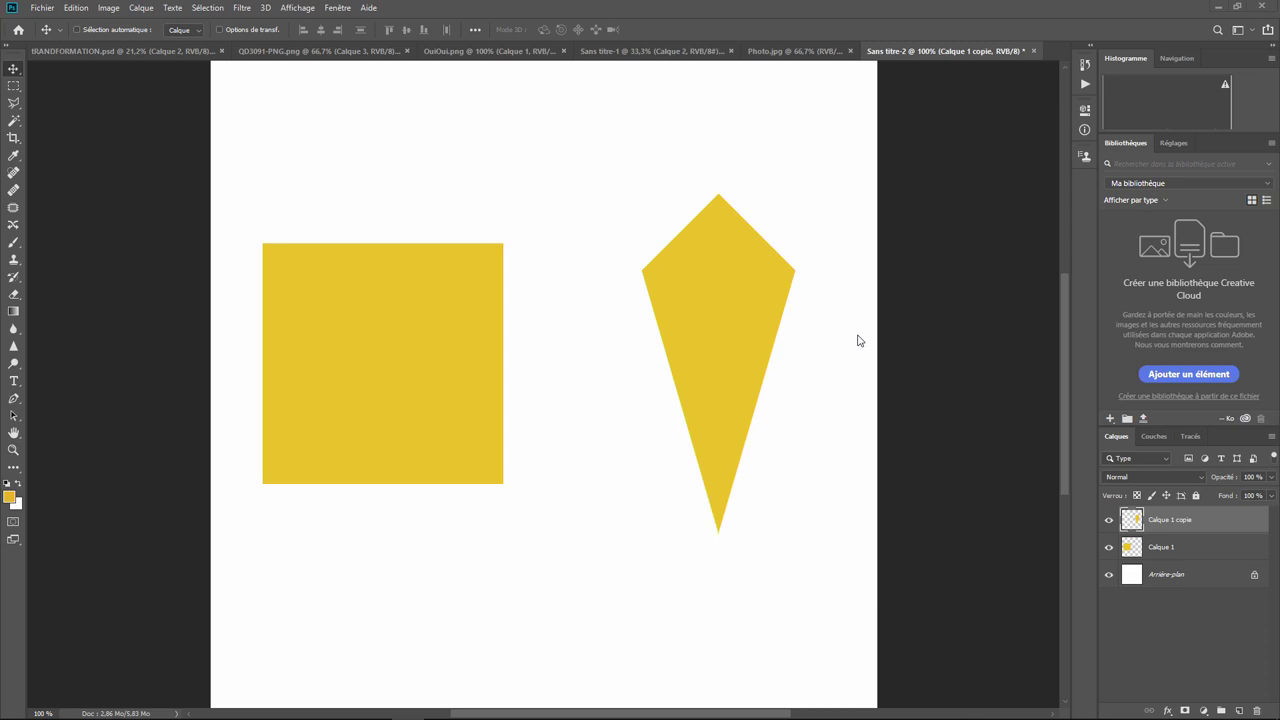
pyautogui.click(1108, 520)
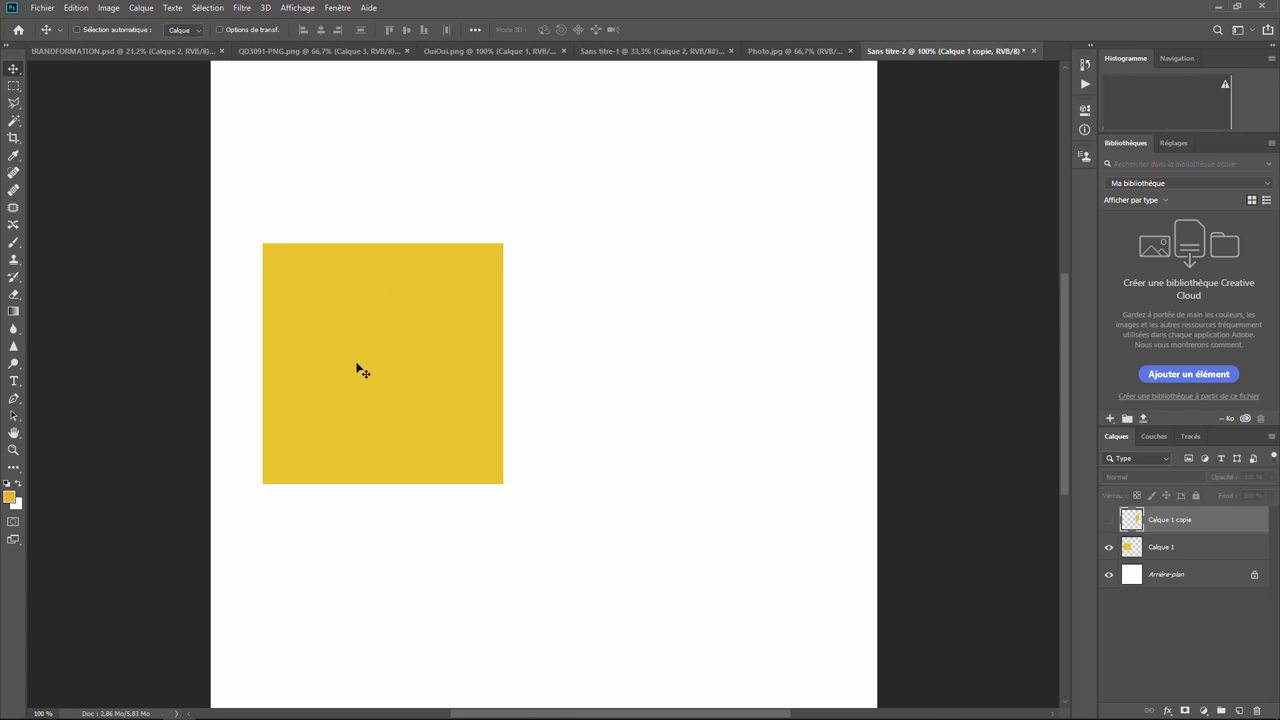
pyautogui.click(1108, 520)
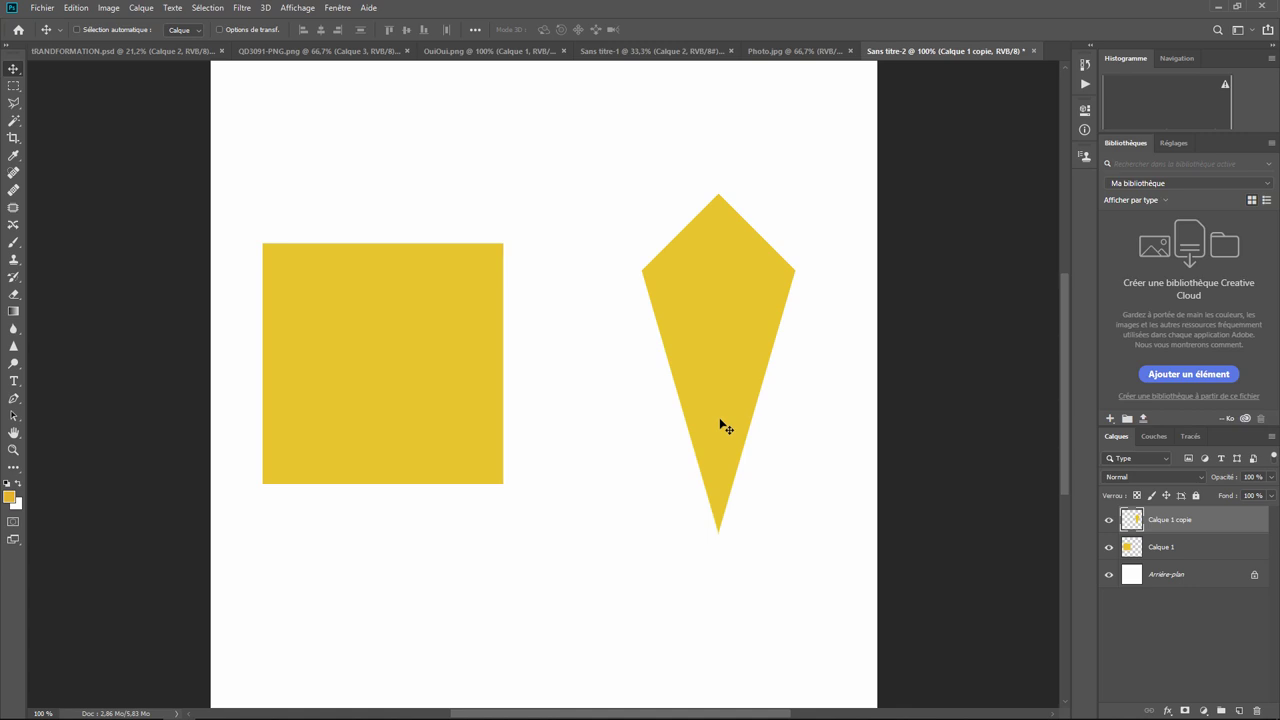
pyautogui.click(1108, 520)
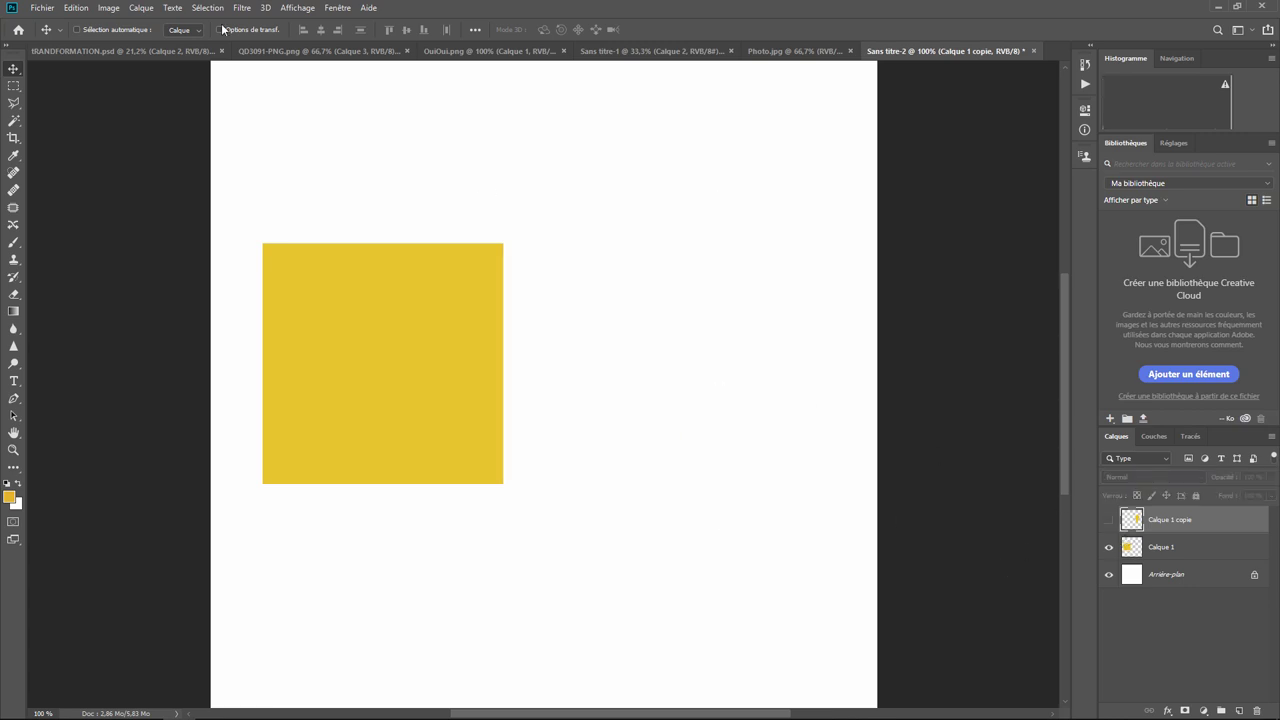
pyautogui.click(48, 10)
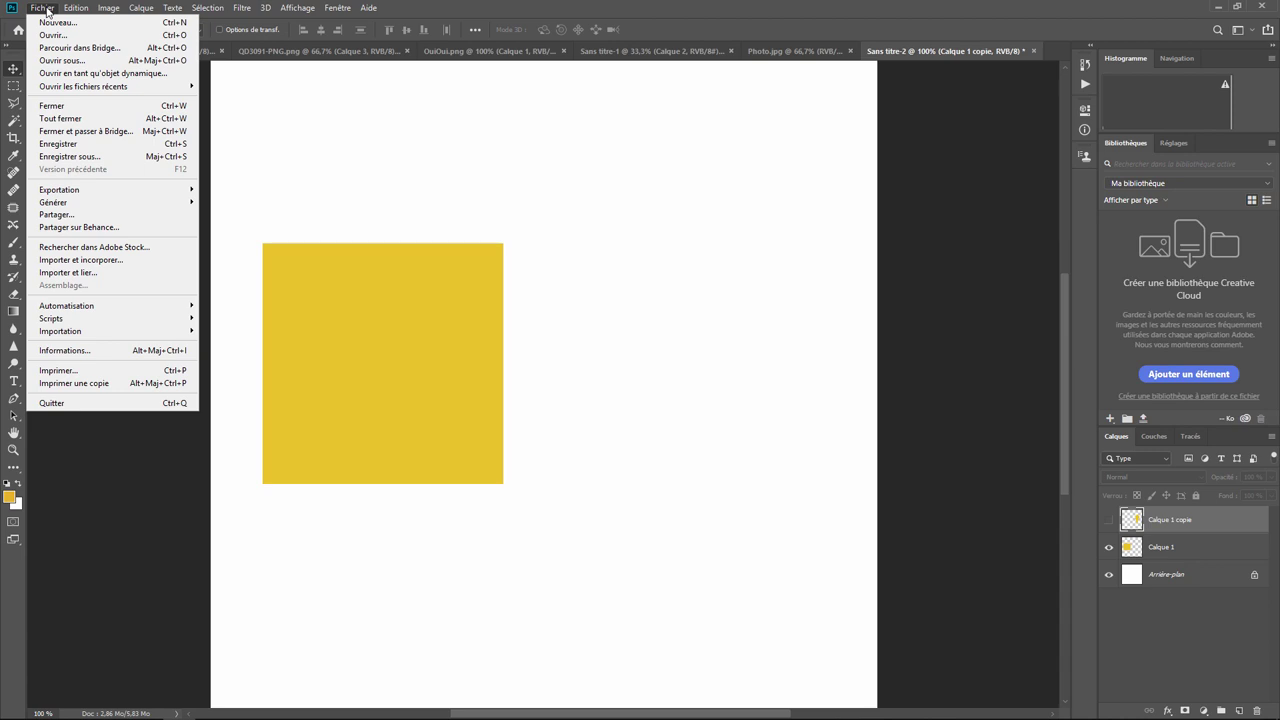
# - Create a new 1000×1000 document, add an empty layer, and marquee-select a square on the left
pyautogui.click(58, 23)
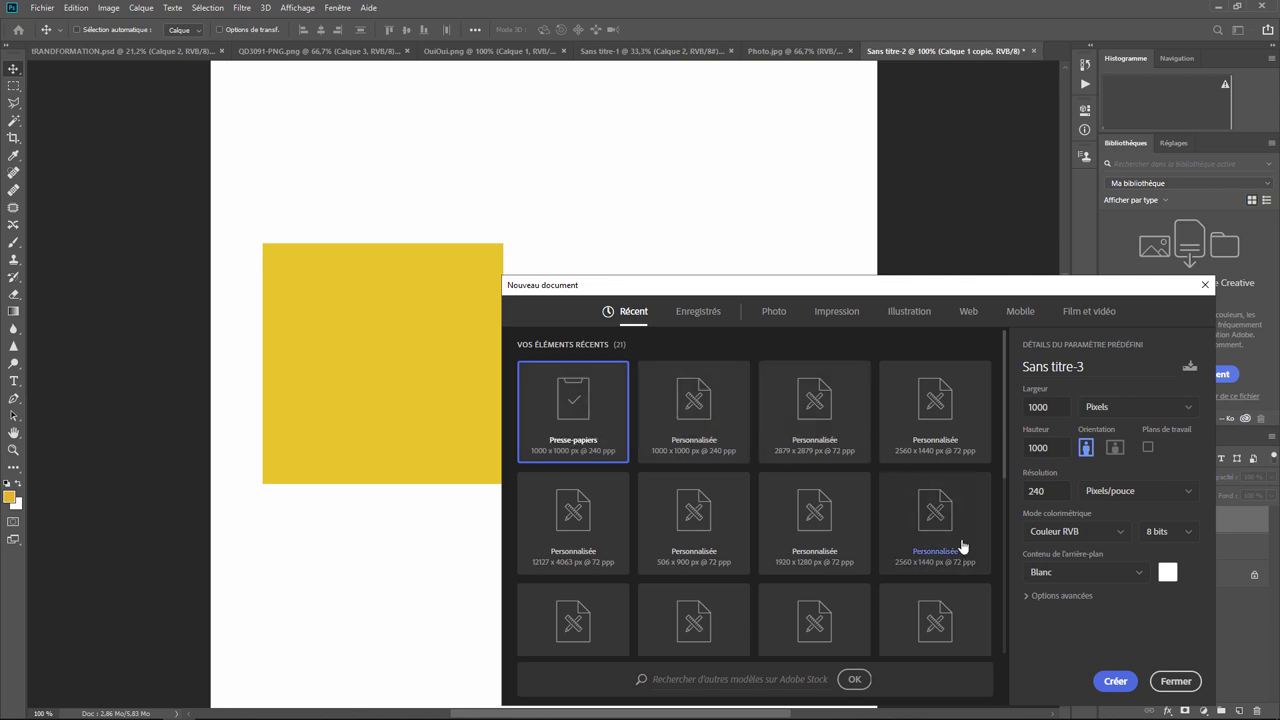
pyautogui.click(1115, 681)
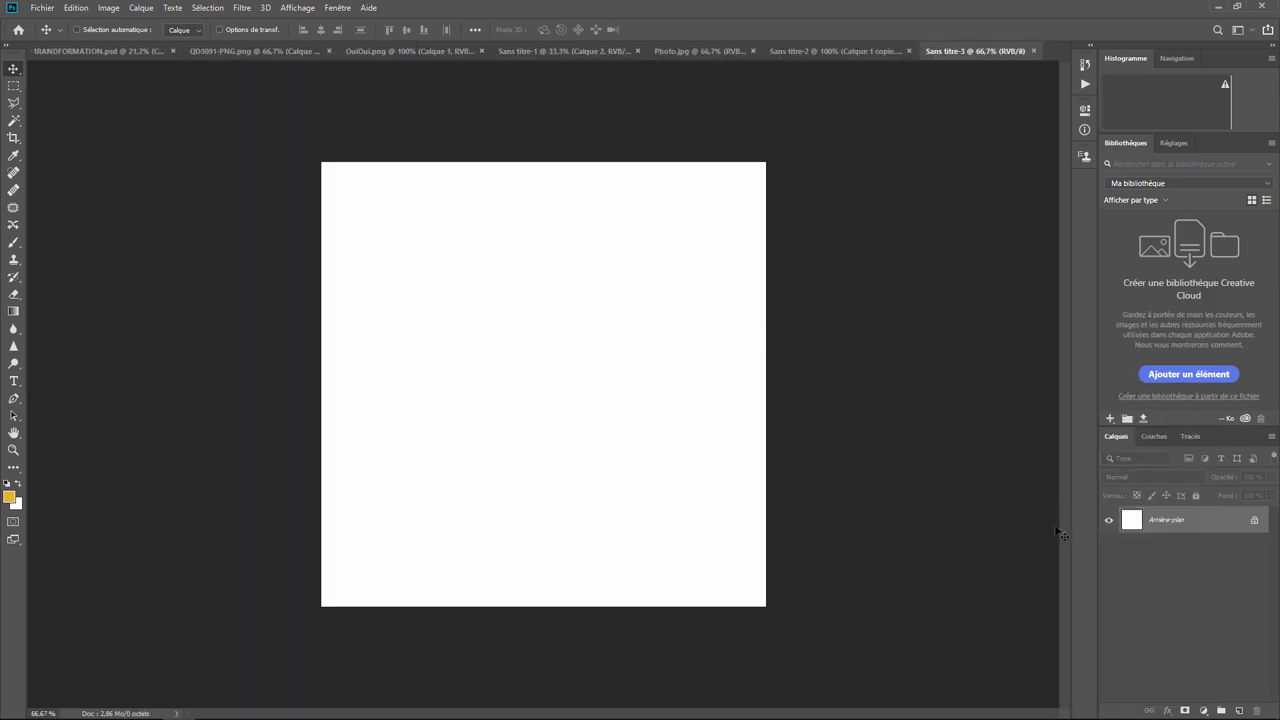
pyautogui.click(1240, 710)
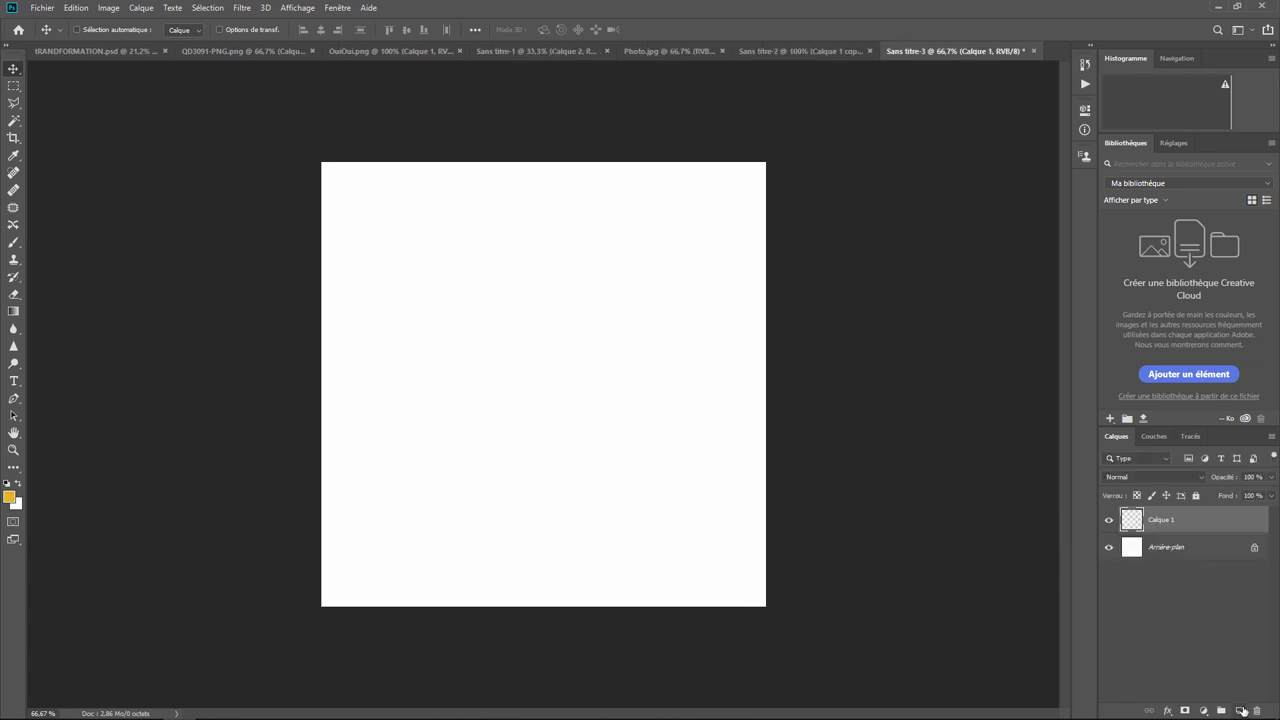
pyautogui.click(14, 87)
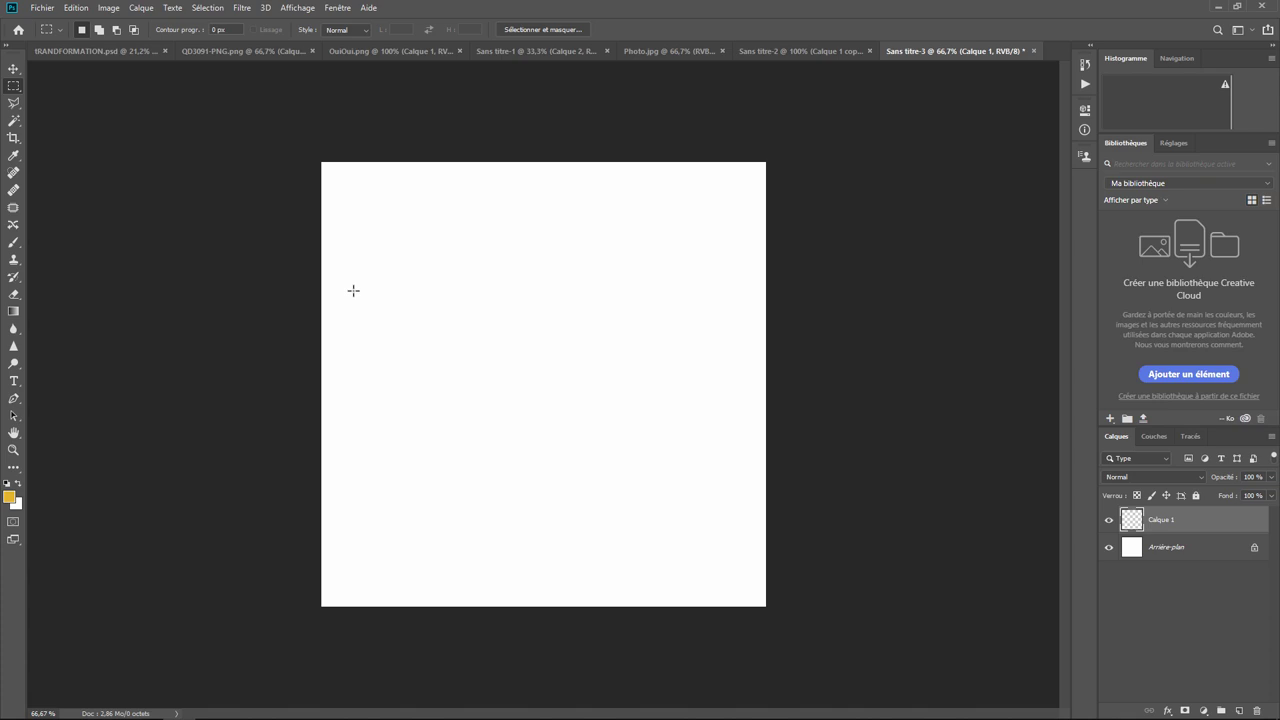
pyautogui.moveTo(348, 284)
pyautogui.mouseDown()
pyautogui.moveTo(409, 335)
pyautogui.moveTo(471, 431)
pyautogui.moveTo(446, 409)
pyautogui.moveTo(451, 431)
pyautogui.moveTo(503, 479)
pyautogui.moveTo(440, 446)
pyautogui.moveTo(503, 500)
pyautogui.moveTo(480, 491)
pyautogui.moveTo(491, 502)
pyautogui.mouseUp()
# - Fill the square selection with yellow #ffc000 and deselect
pyautogui.click(78, 8)
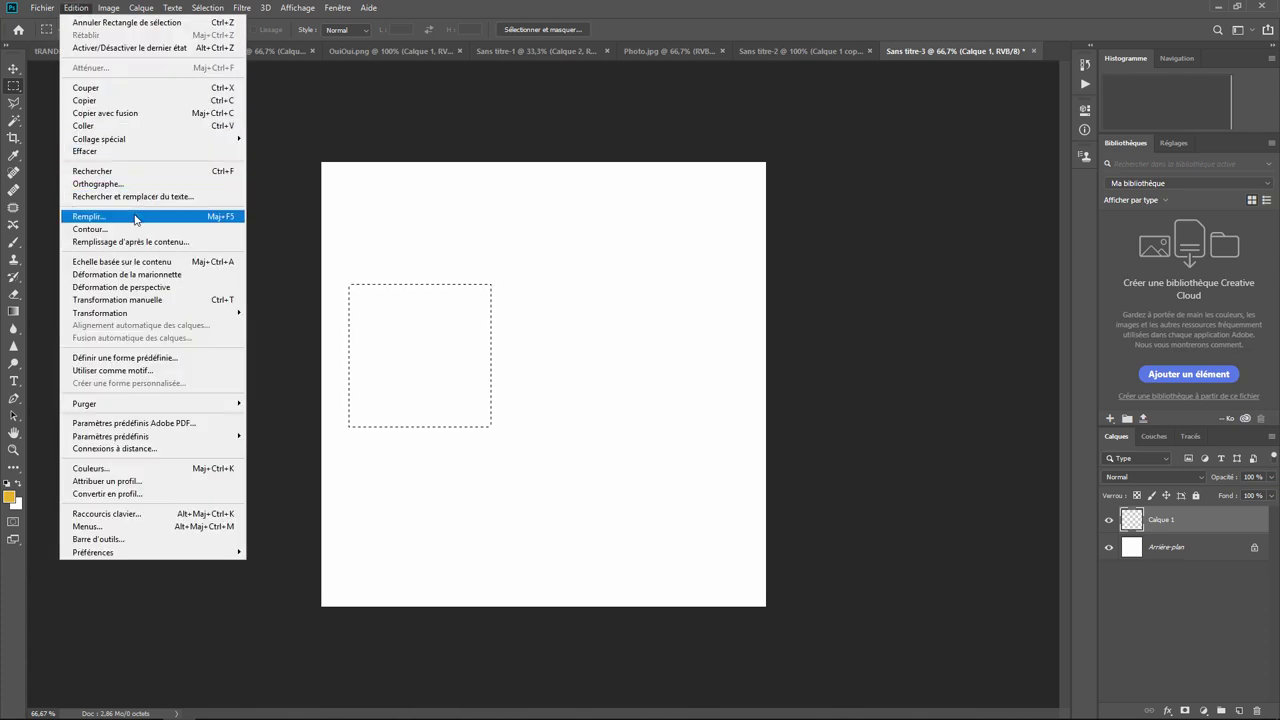
pyautogui.click(183, 214)
pyautogui.click(844, 267)
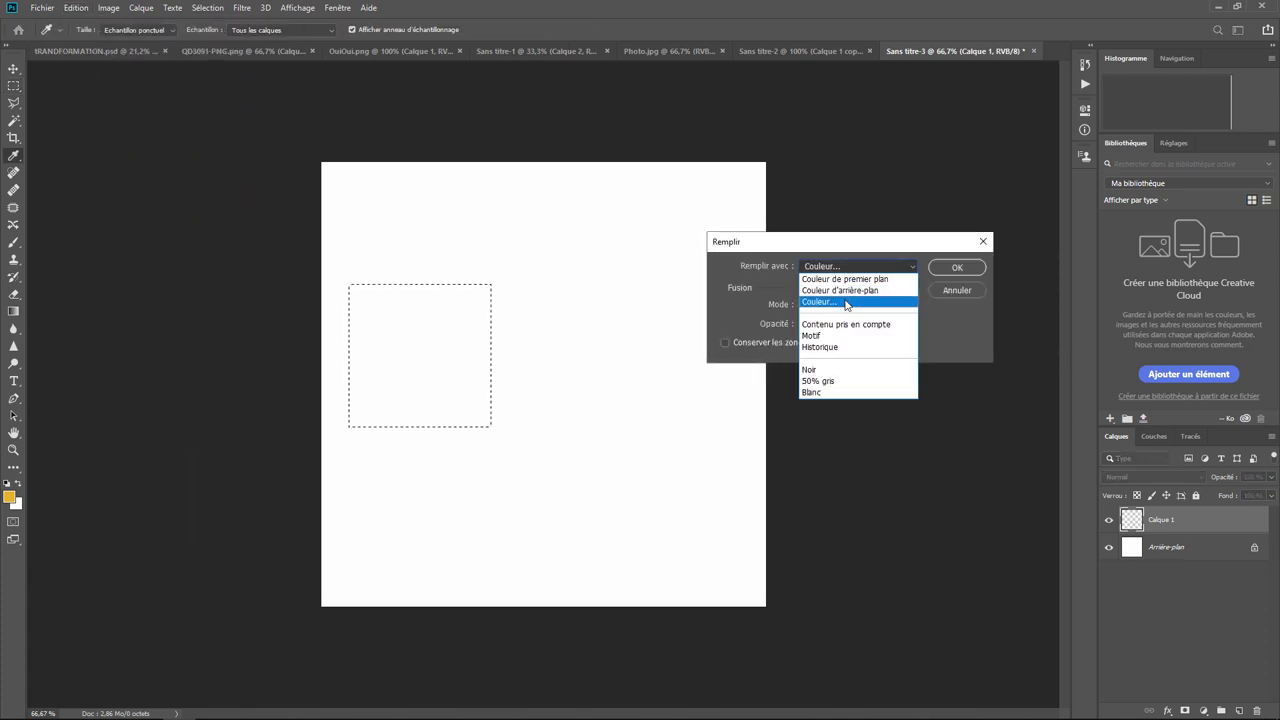
pyautogui.click(844, 297)
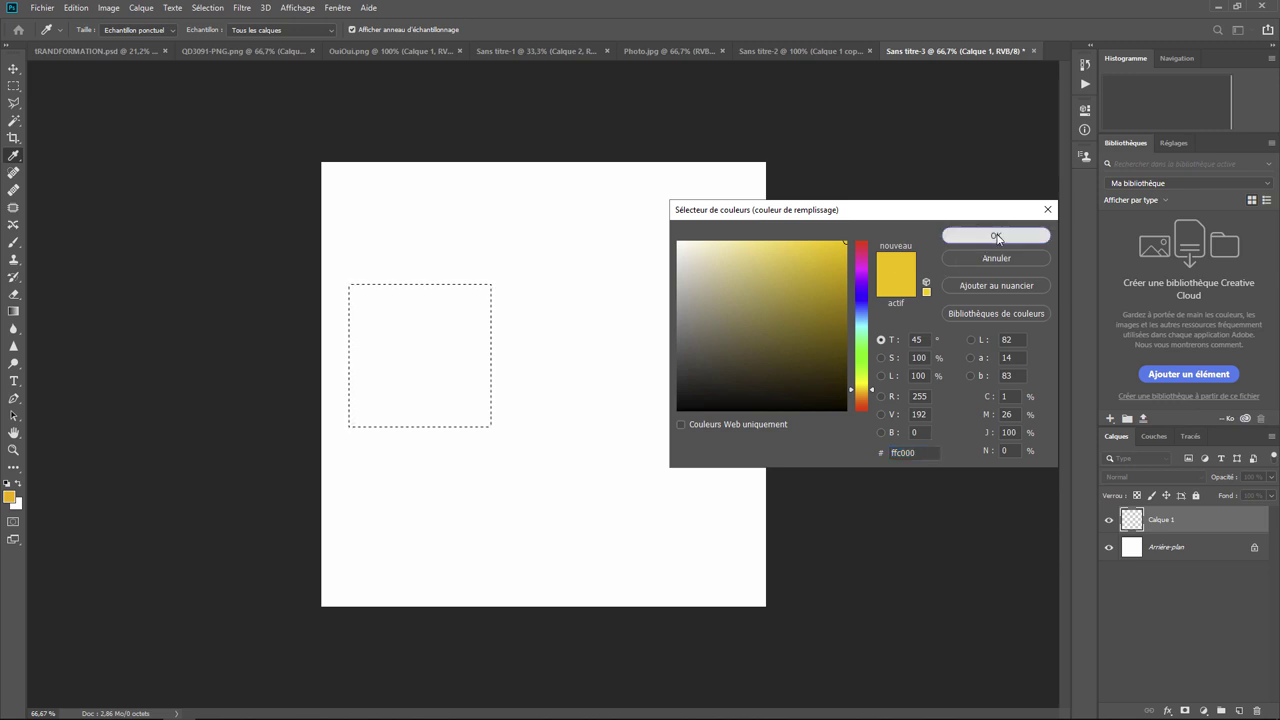
pyautogui.click(995, 236)
pyautogui.click(958, 264)
pyautogui.press('m')
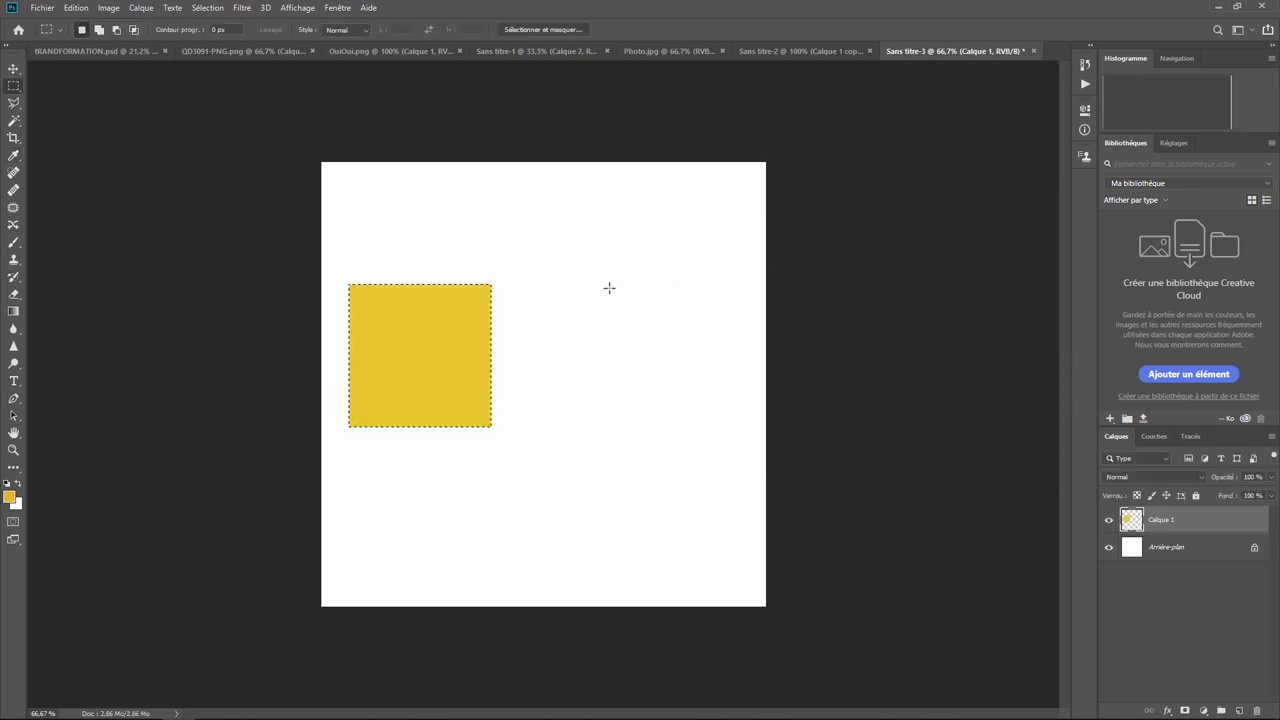
pyautogui.hotkey('ctrl', 'd')
# - Duplicate the yellow square's layer and move the copy to the right of the original
pyautogui.rightClick(1176, 523)
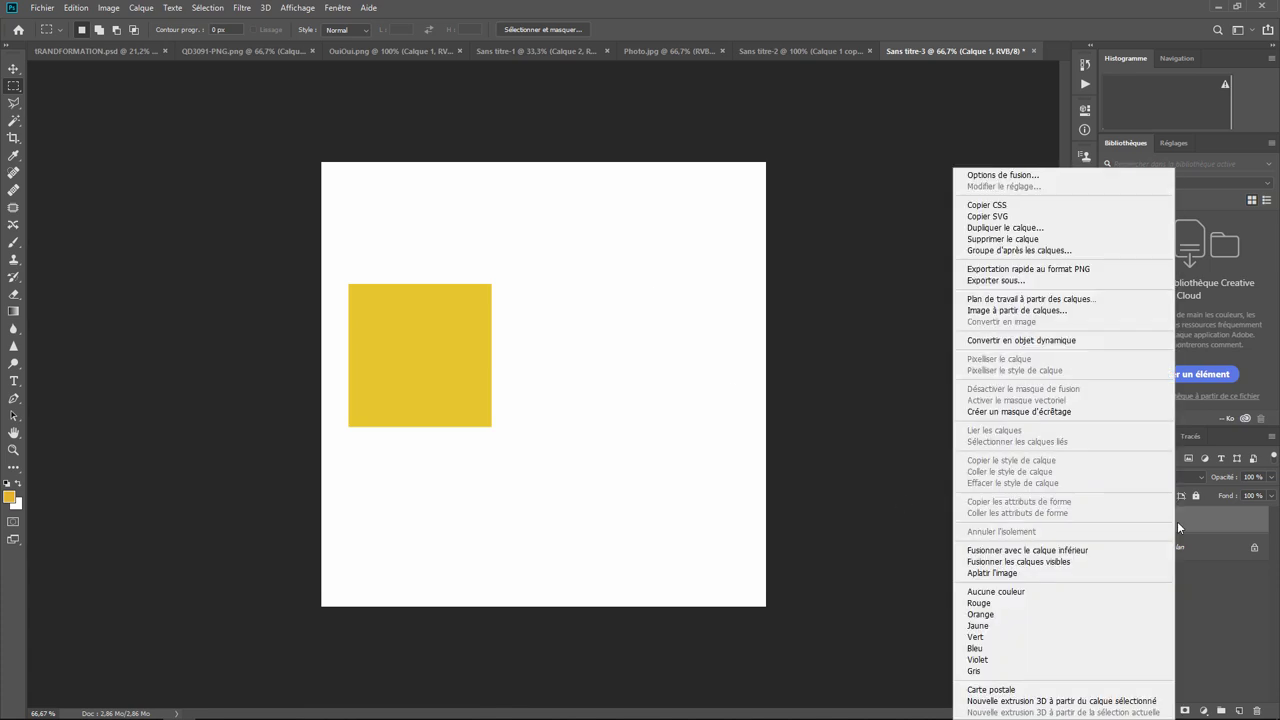
pyautogui.click(1012, 228)
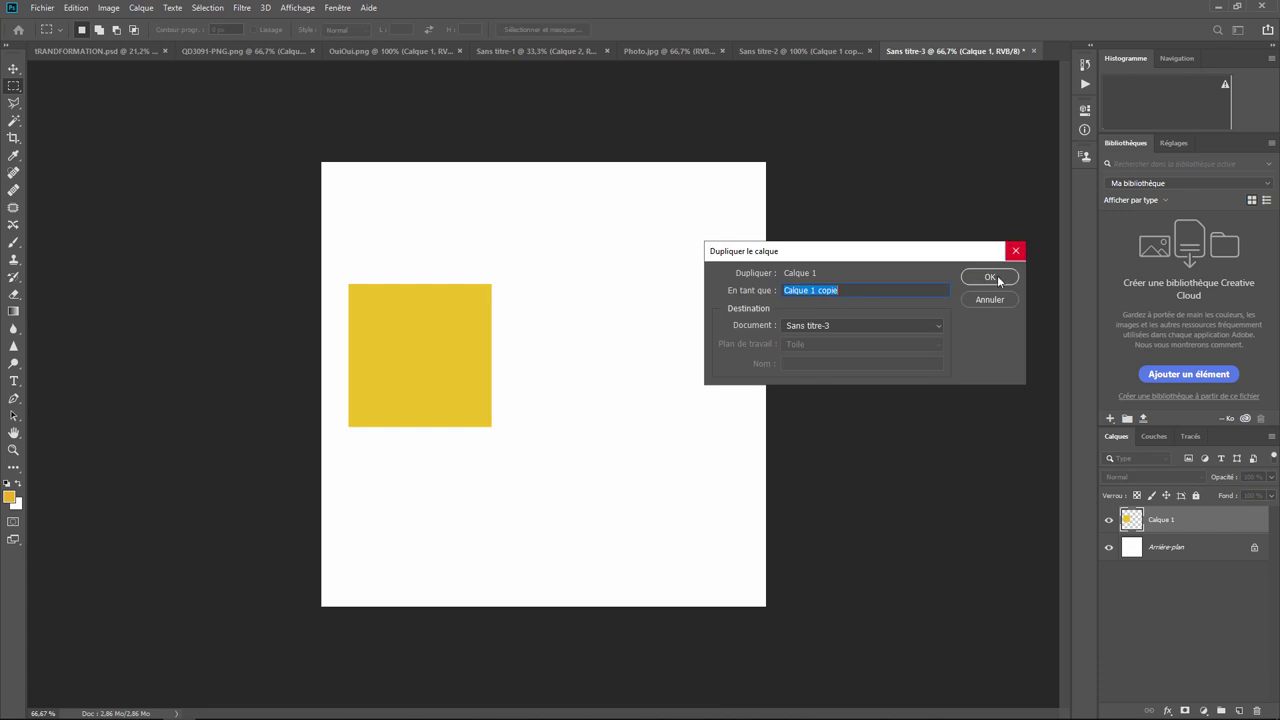
pyautogui.click(998, 278)
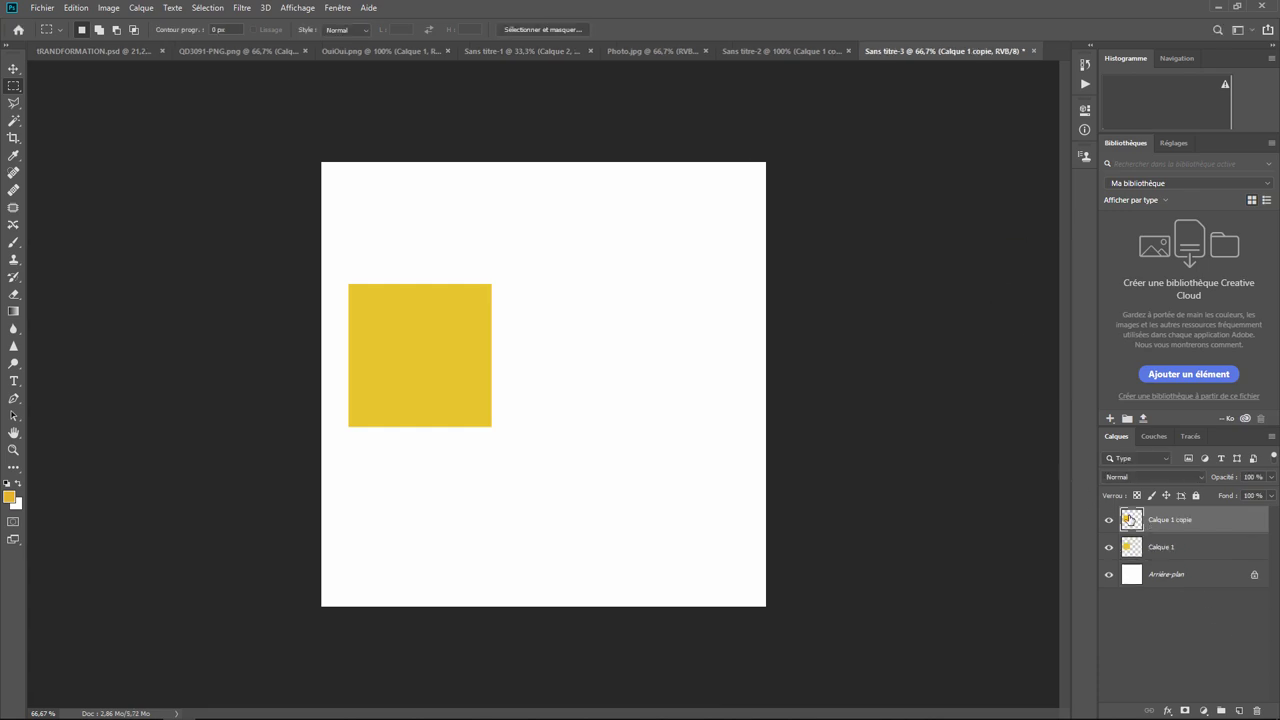
pyautogui.click(14, 69)
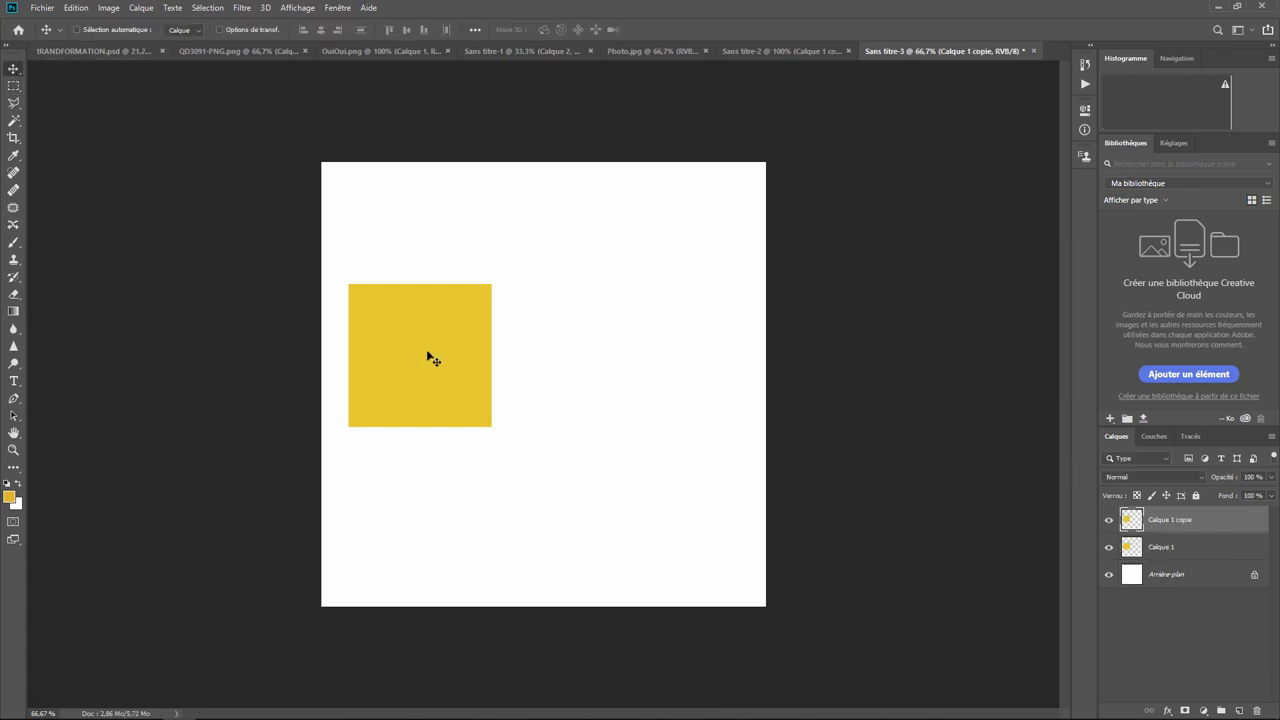
pyautogui.moveTo(428, 353); pyautogui.dragTo(662, 357)
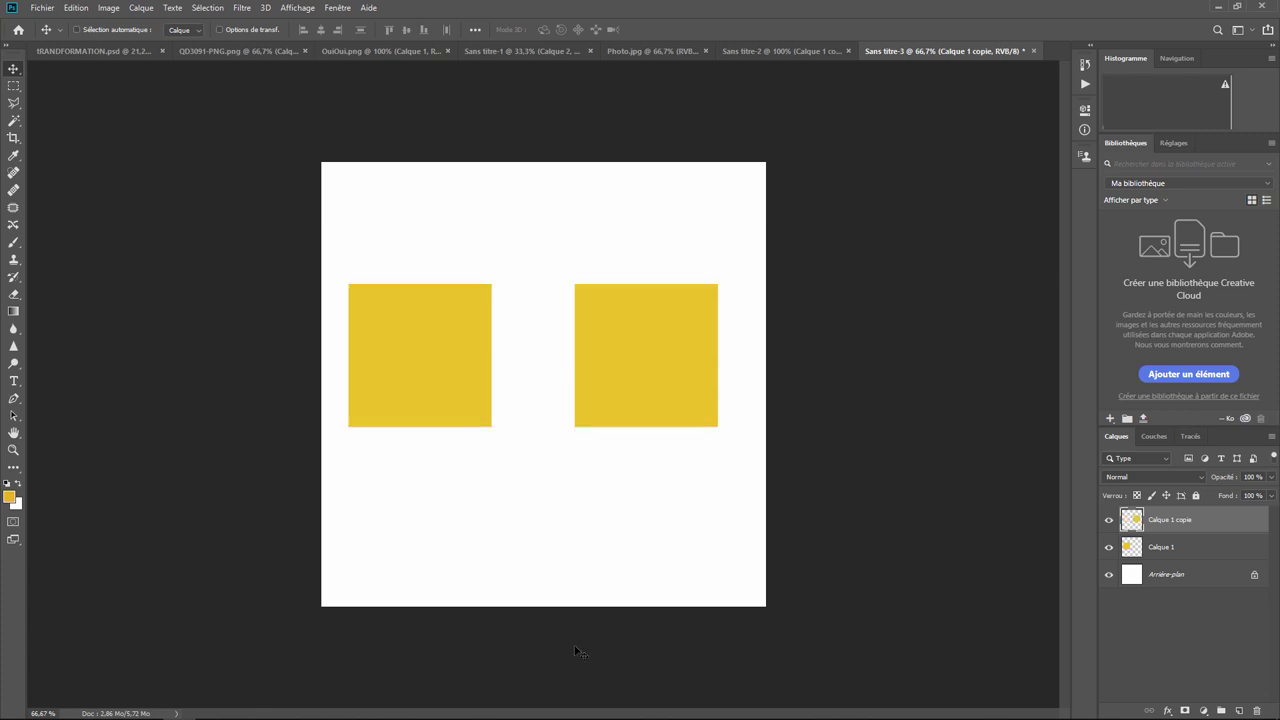
# - Show the kite layer in Sans titre-2 and compare it with the two squares in Sans titre-3
pyautogui.click(760, 55)
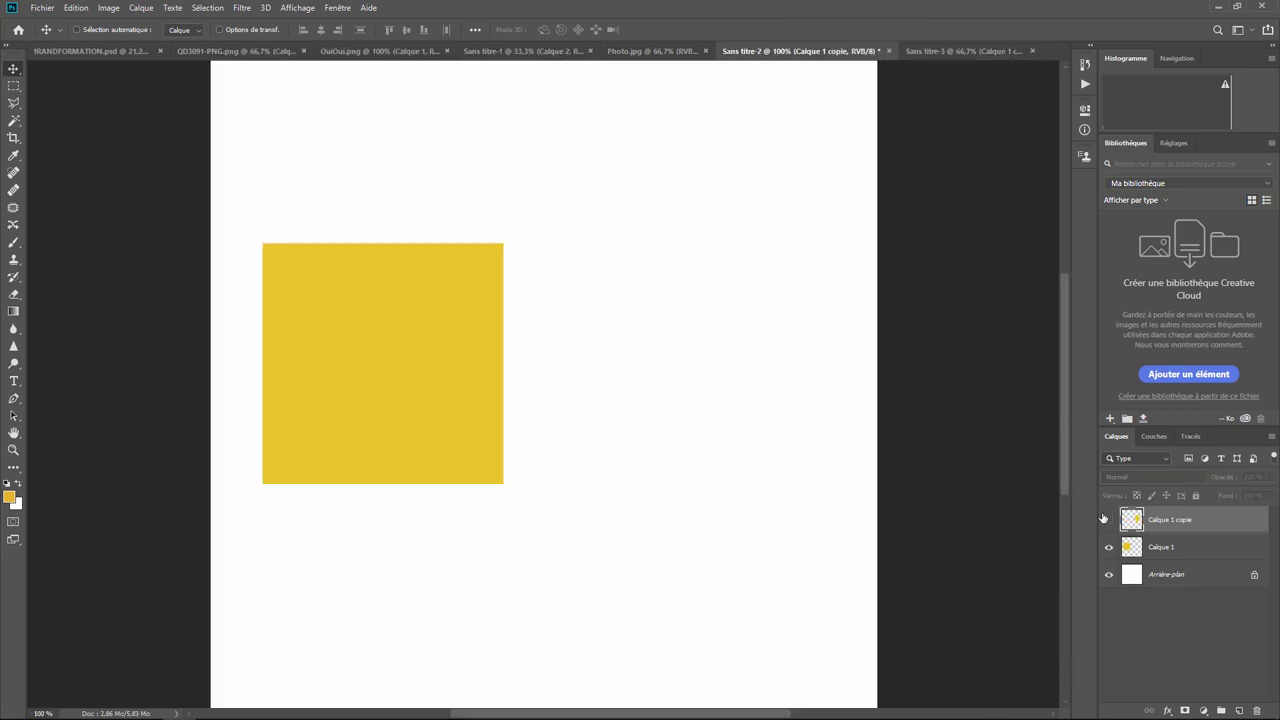
pyautogui.click(1108, 519)
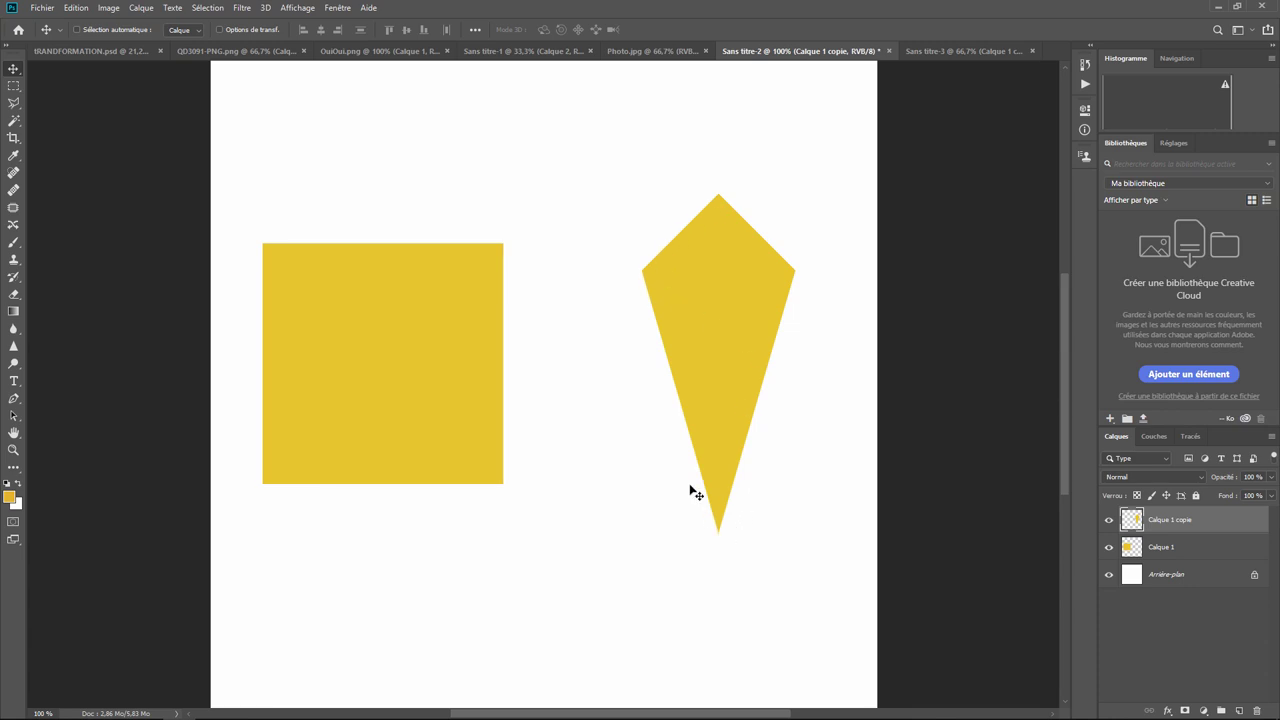
pyautogui.click(934, 49)
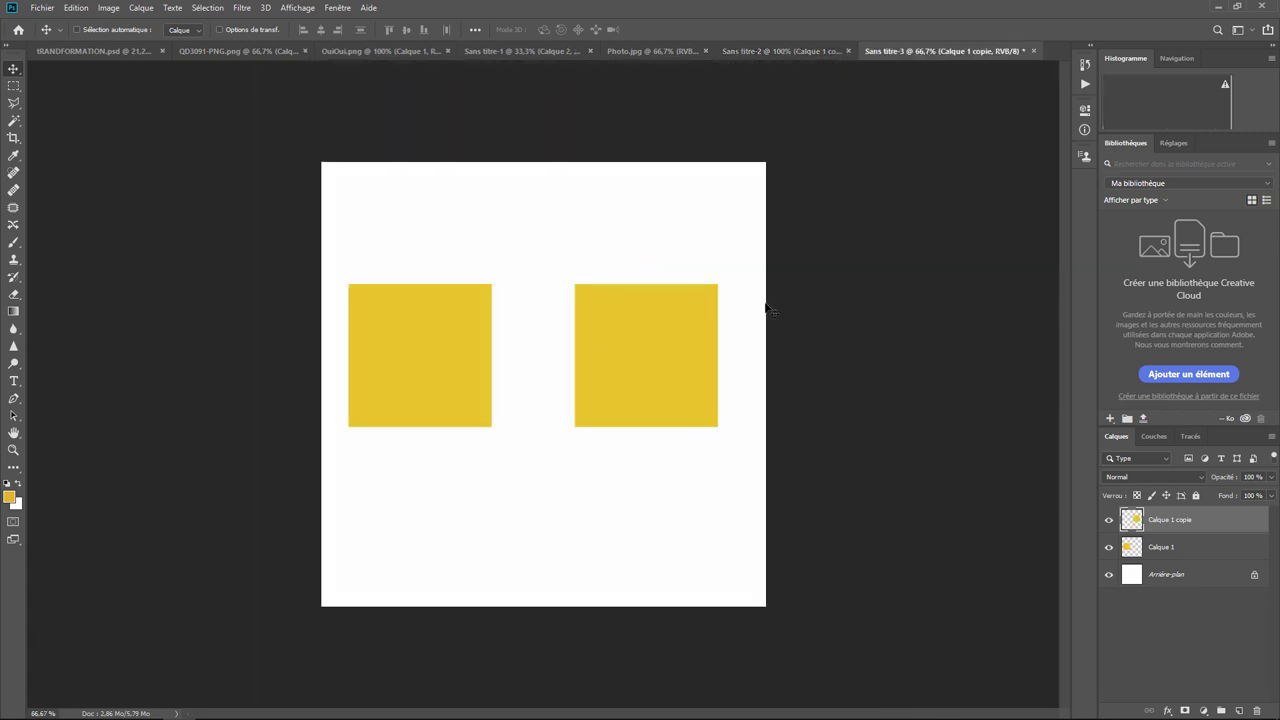
pyautogui.click(794, 50)
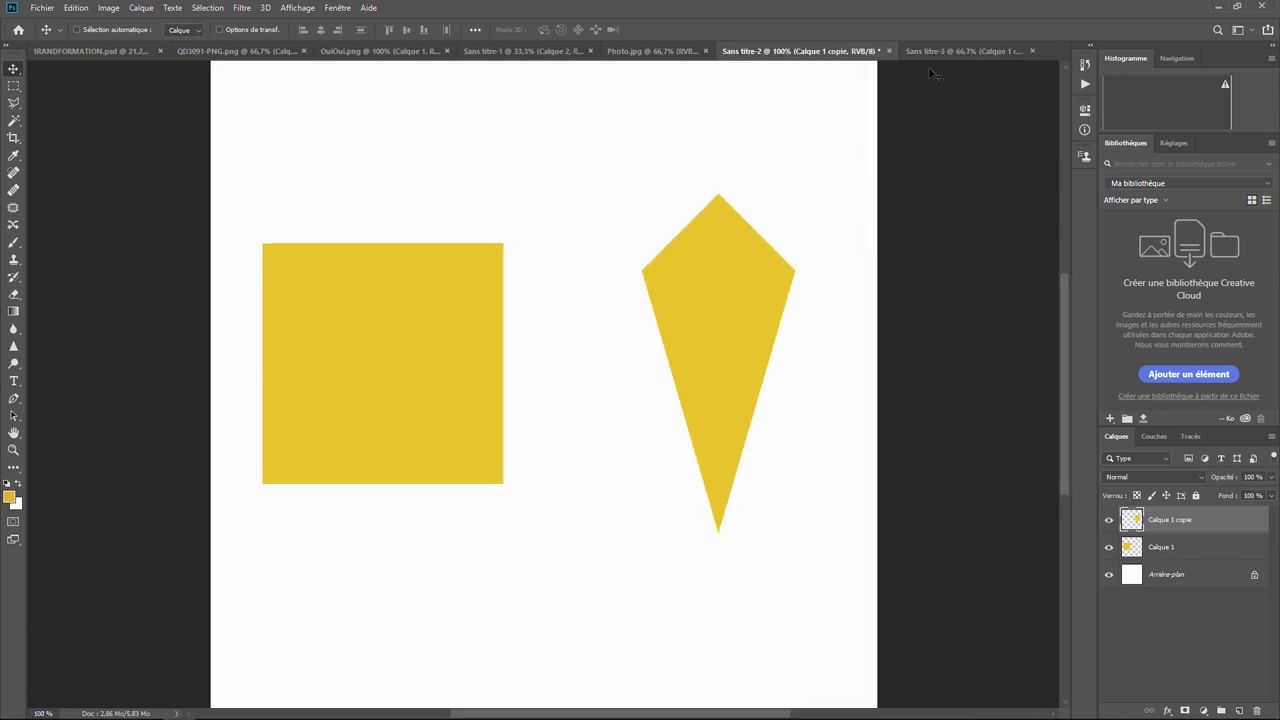
pyautogui.click(959, 46)
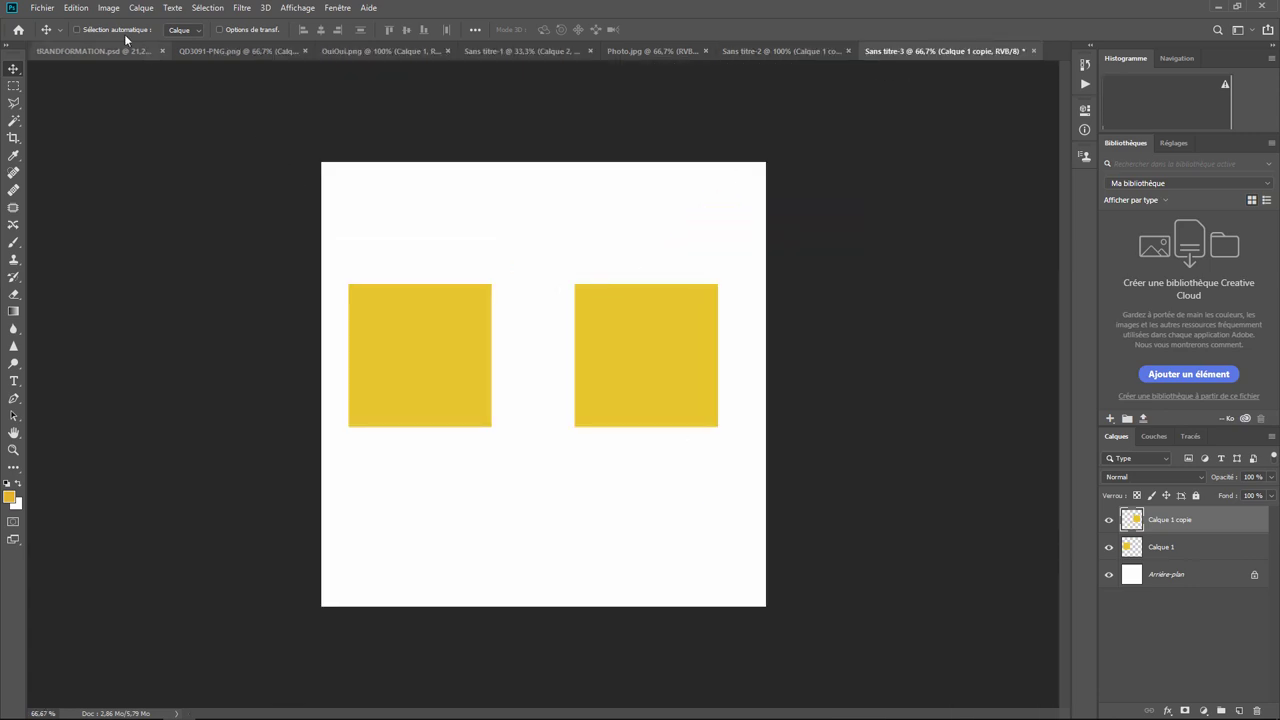
# - Rotate the right-hand square on Calque 1 copie by 45° into a diamond, then compare with Sans titre-2
pyautogui.click(76, 8)
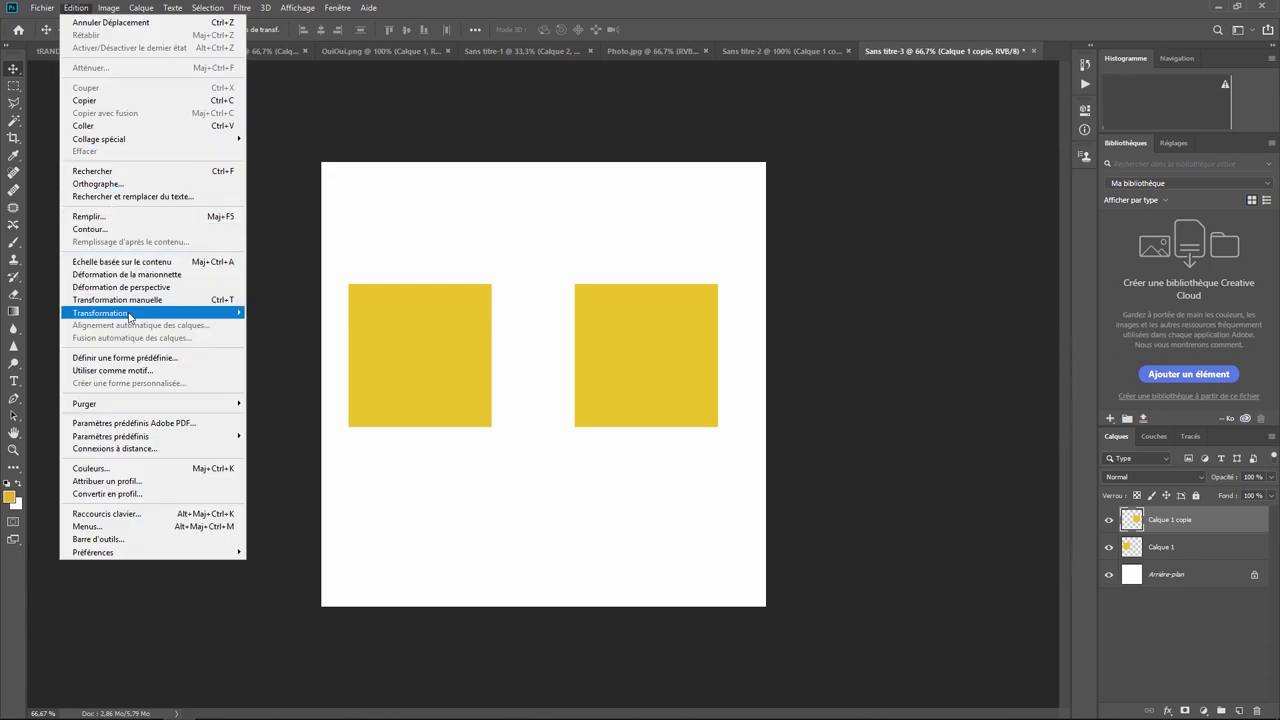
pyautogui.moveTo(101, 313)
pyautogui.click(270, 345)
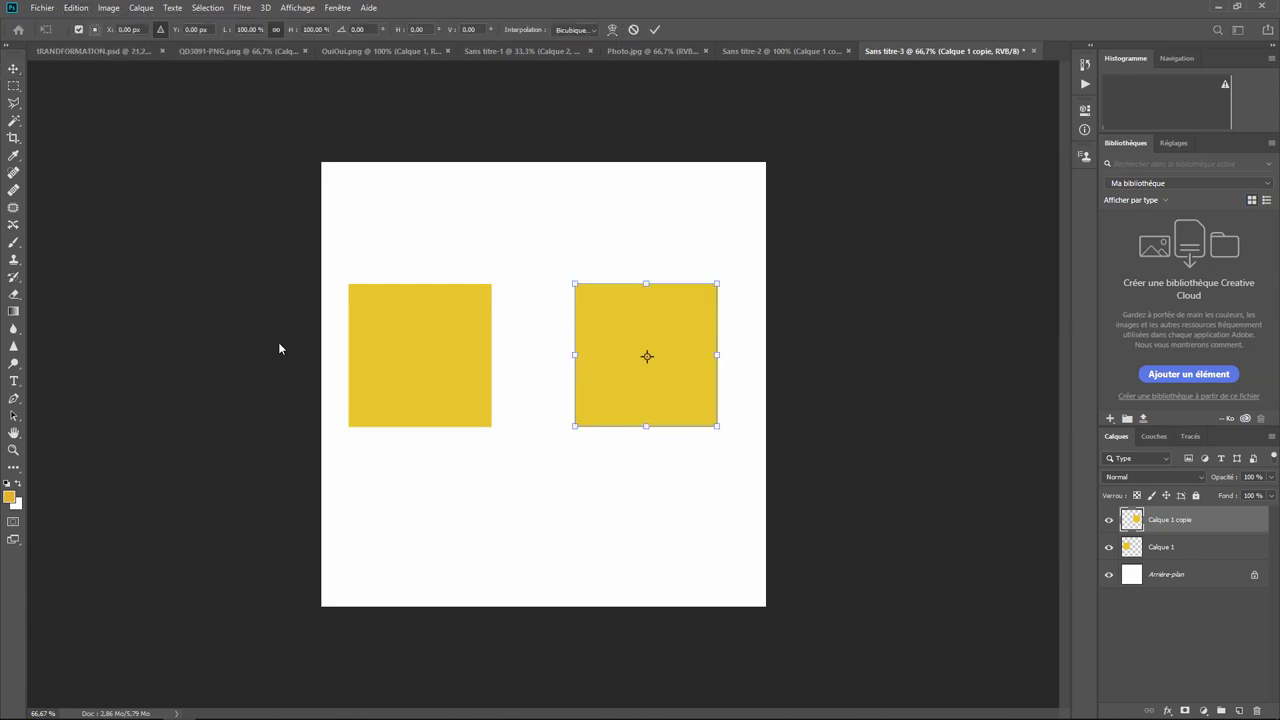
pyautogui.click(362, 30)
pyautogui.write('4')
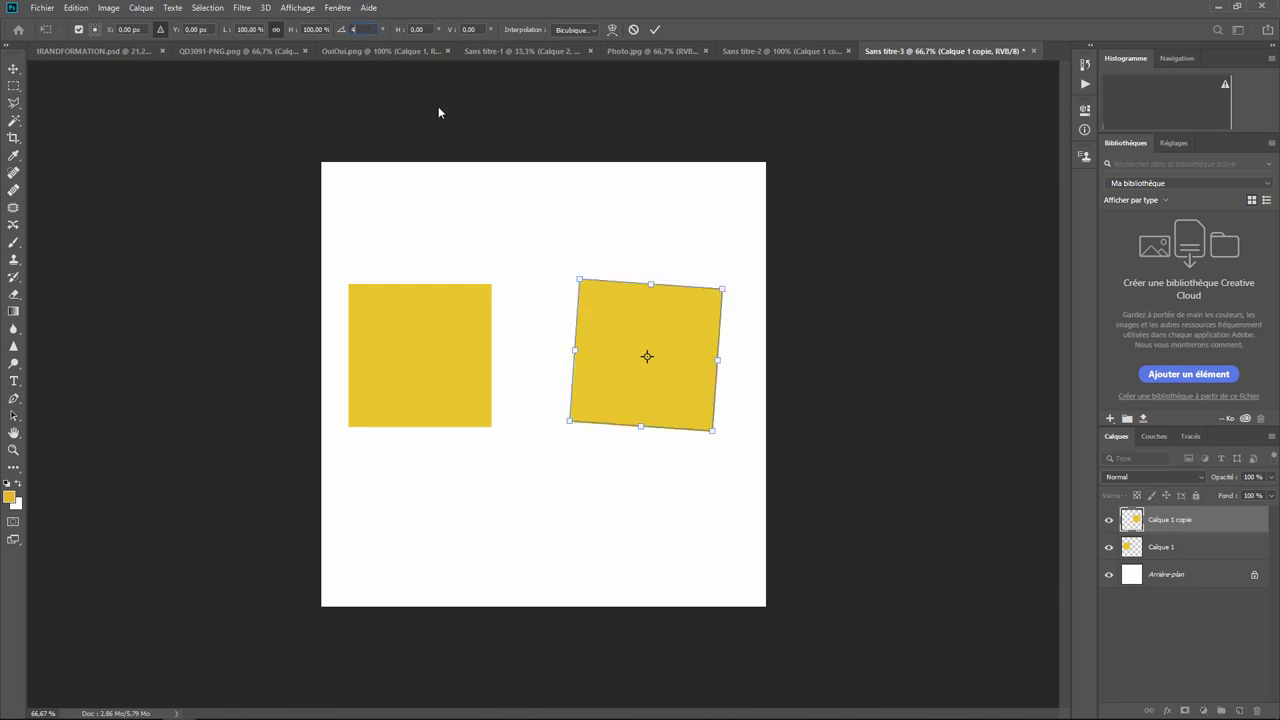
pyautogui.write('5')
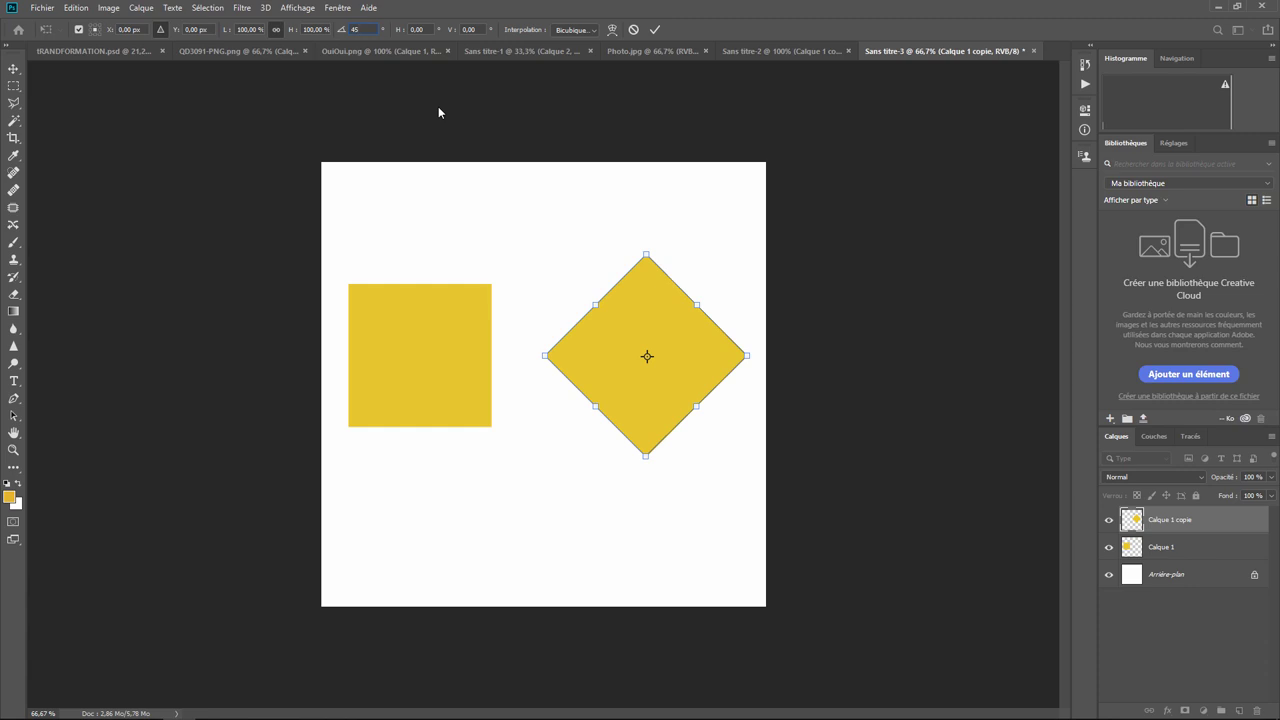
pyautogui.press('Return')
pyautogui.click(656, 30)
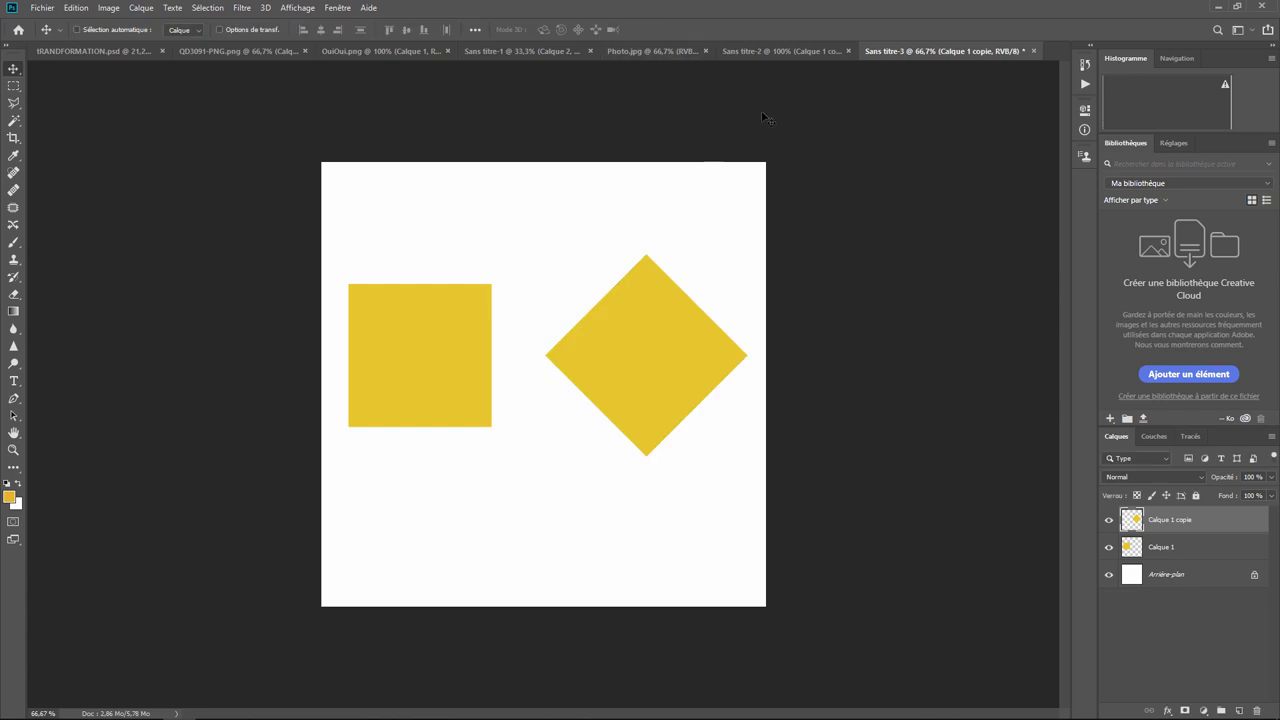
pyautogui.click(780, 52)
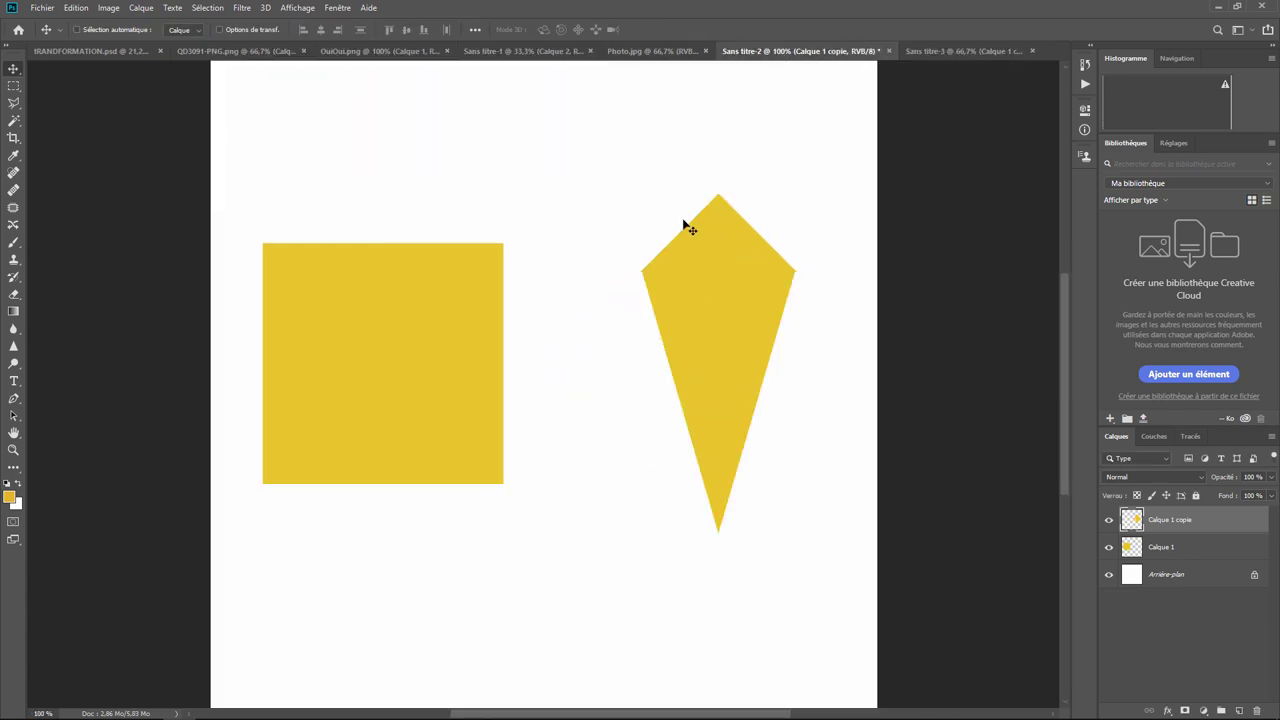
pyautogui.click(974, 48)
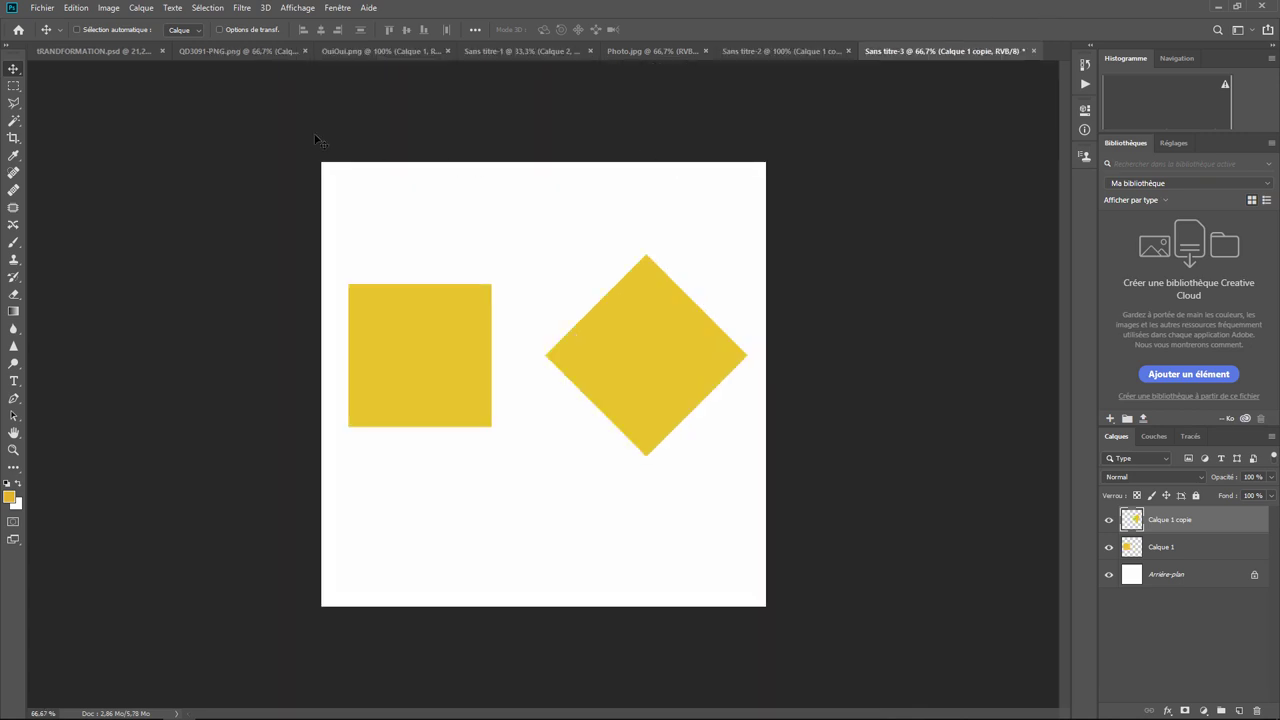
# - Scale the diamond down to about 55.17% with a manual transform
pyautogui.click(78, 9)
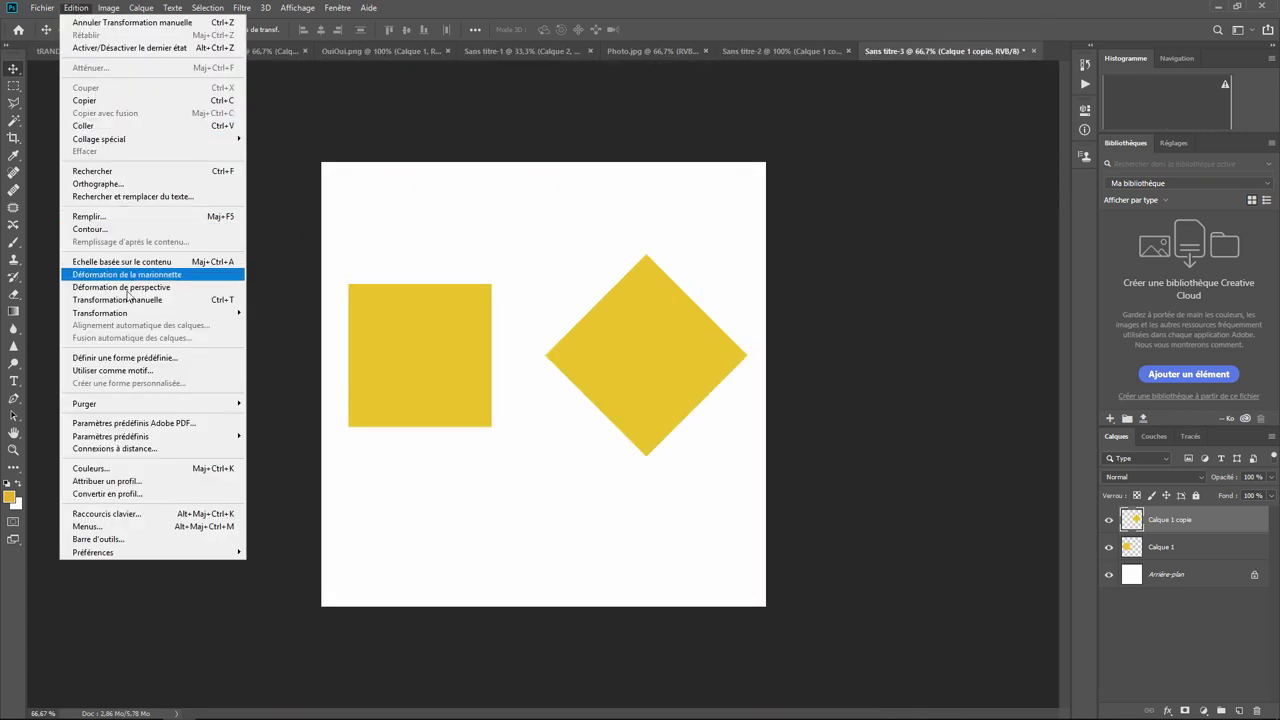
pyautogui.click(262, 339)
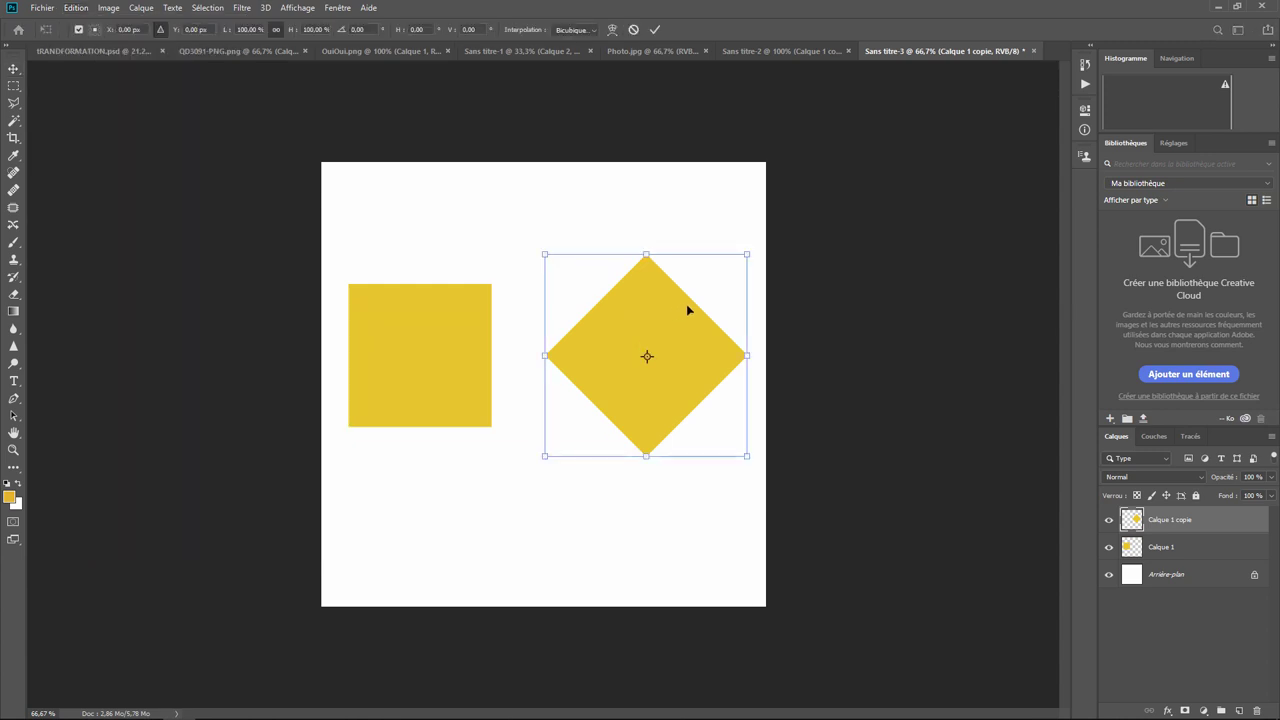
pyautogui.moveTo(748, 253)
pyautogui.mouseDown()
pyautogui.moveTo(657, 344)
pyautogui.moveTo(659, 291)
pyautogui.mouseUp()
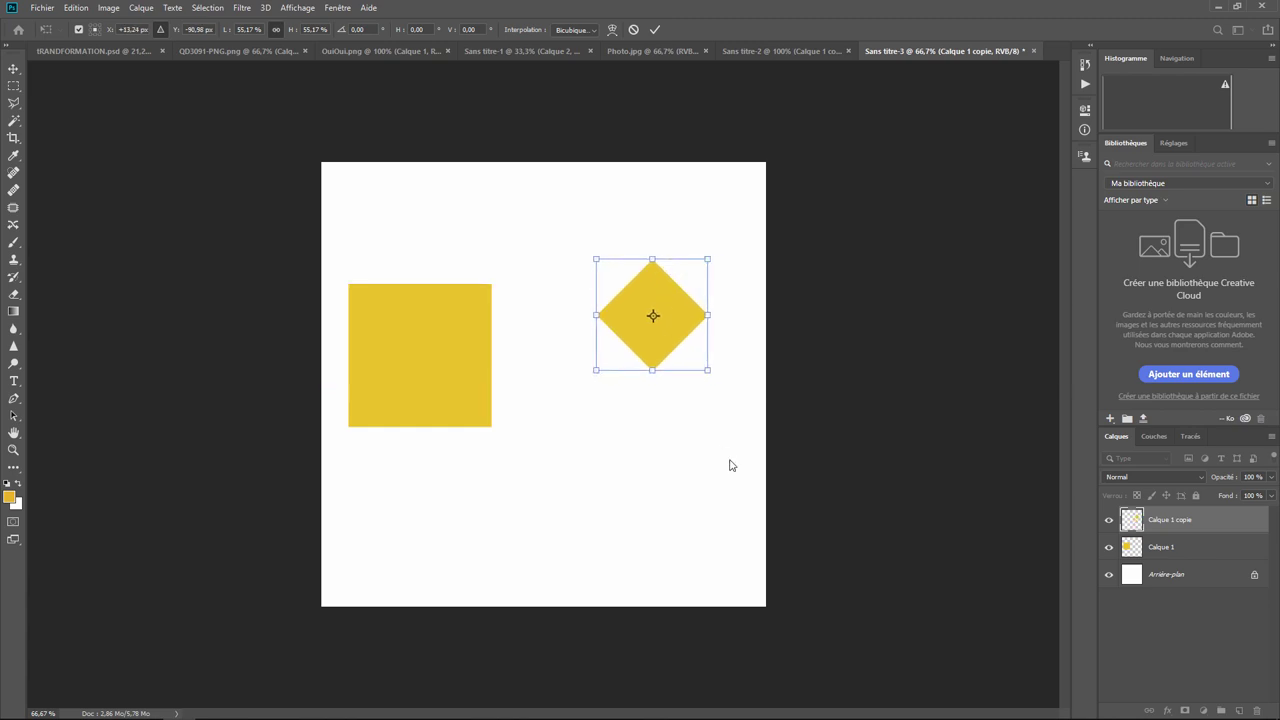
pyautogui.press('Return')
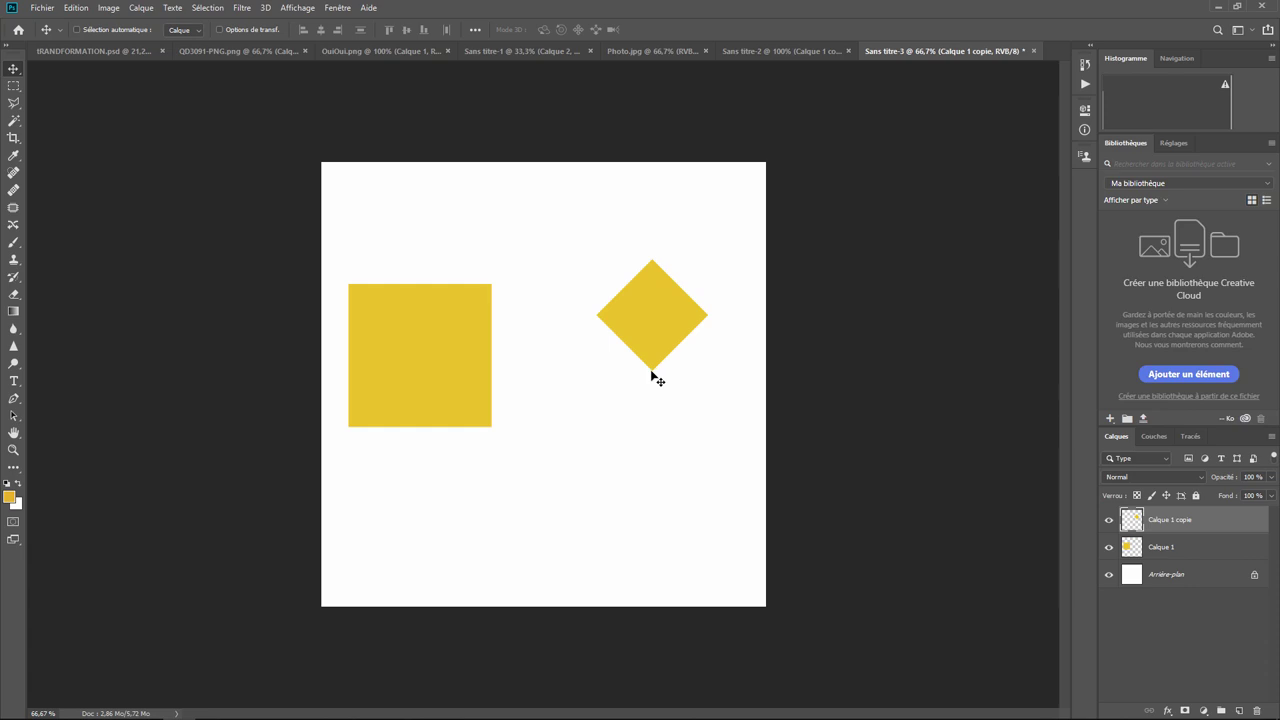
# - Try a Torsion stretch pulling the diamond's bottom point down, then cancel it
pyautogui.click(78, 12)
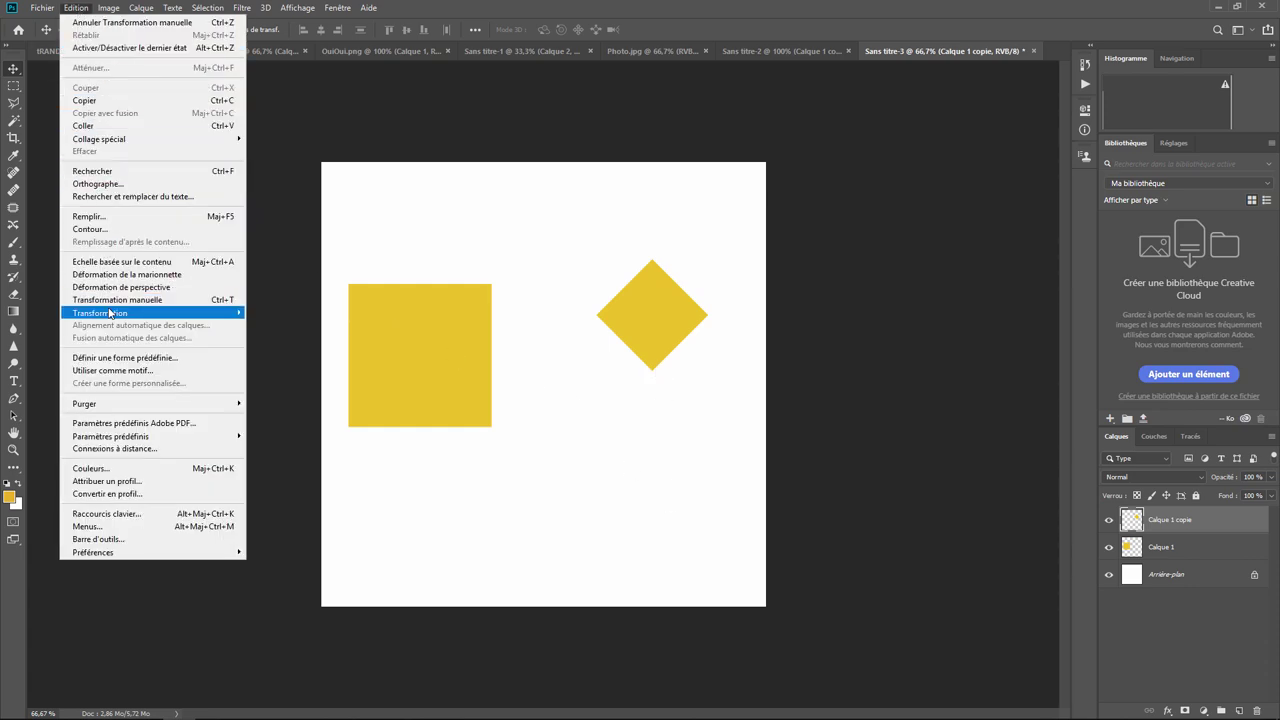
pyautogui.moveTo(152, 312)
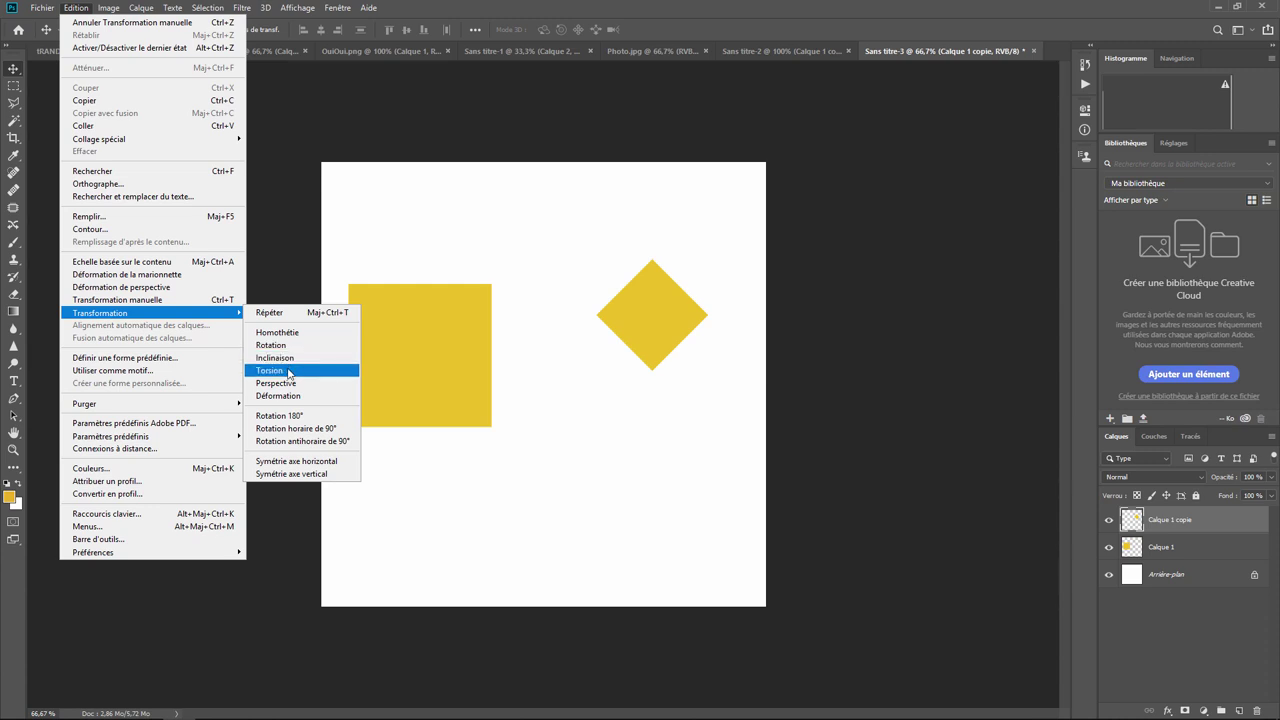
pyautogui.click(289, 374)
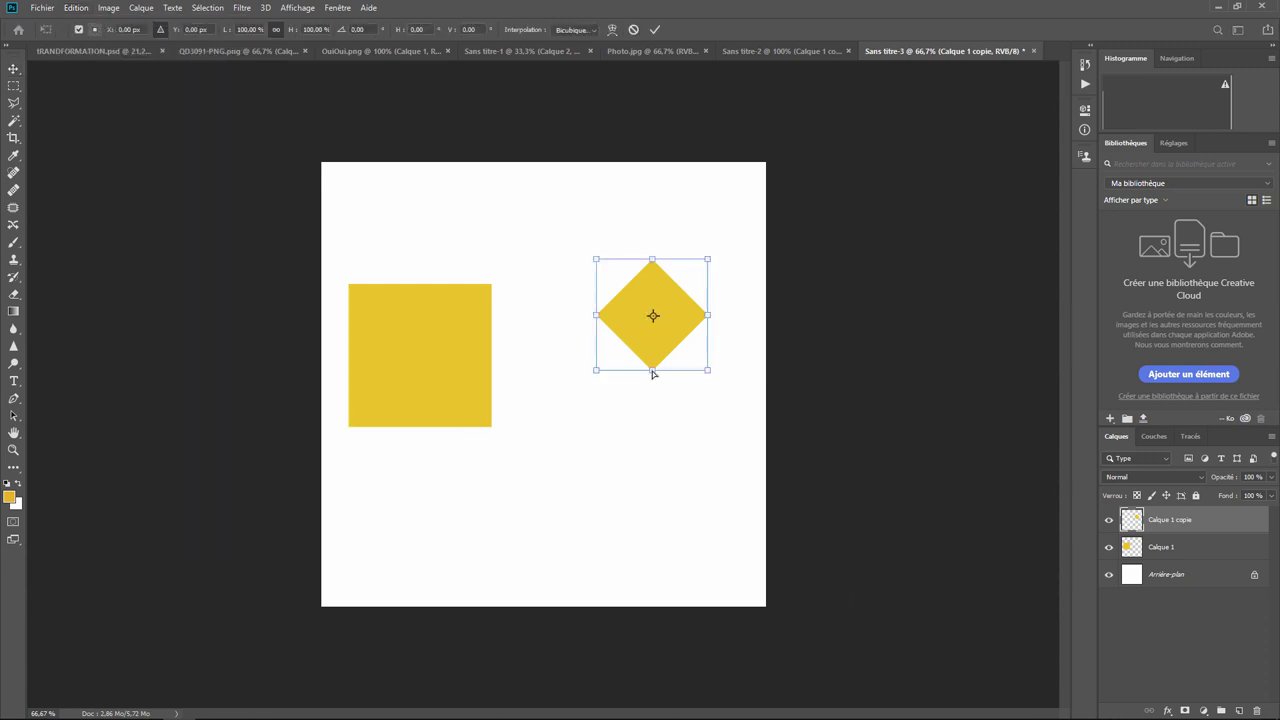
pyautogui.moveTo(652, 373)
pyautogui.mouseDown()
pyautogui.moveTo(649, 536)
pyautogui.moveTo(629, 456)
pyautogui.moveTo(645, 452)
pyautogui.mouseUp()
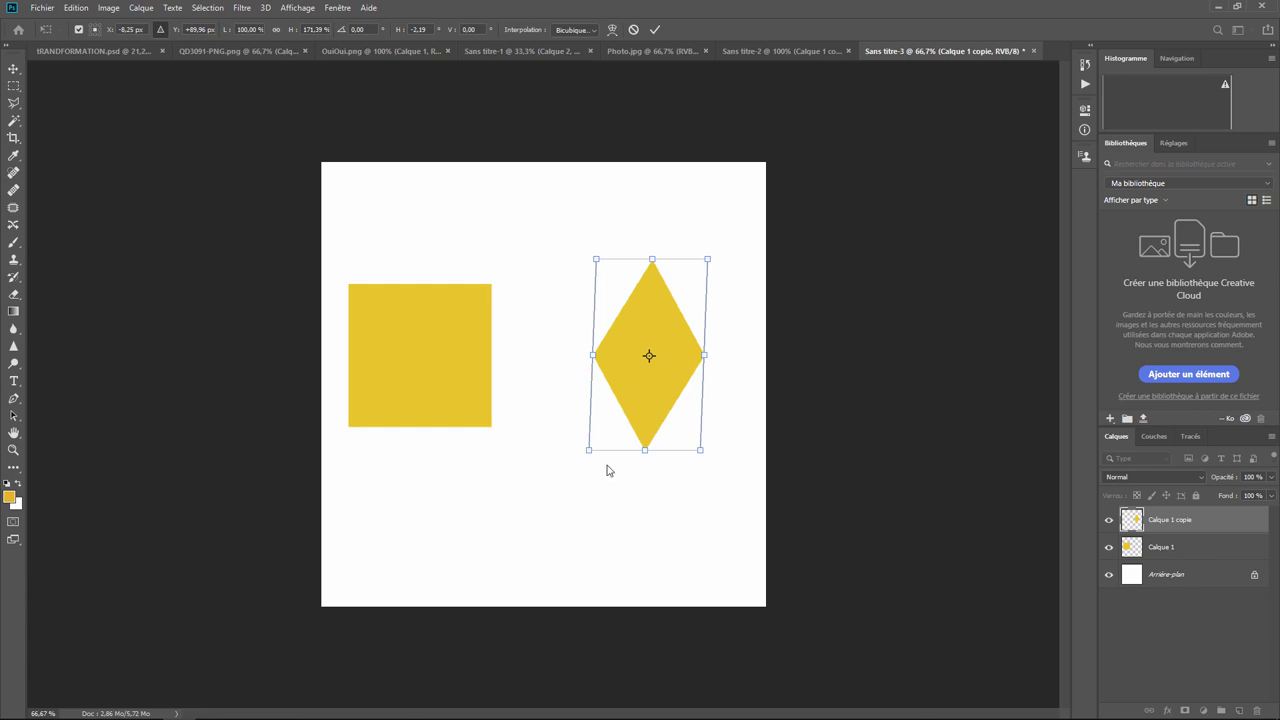
pyautogui.press('Escape')
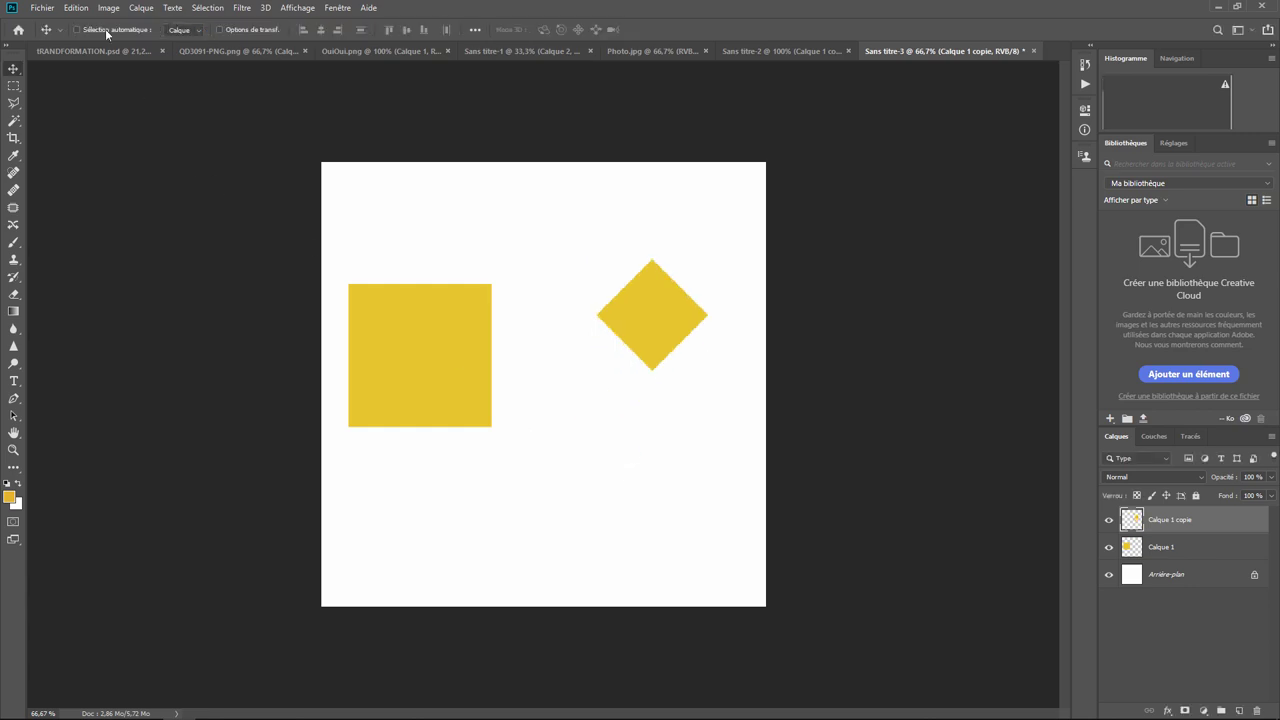
pyautogui.click(78, 9)
pyautogui.moveTo(101, 313)
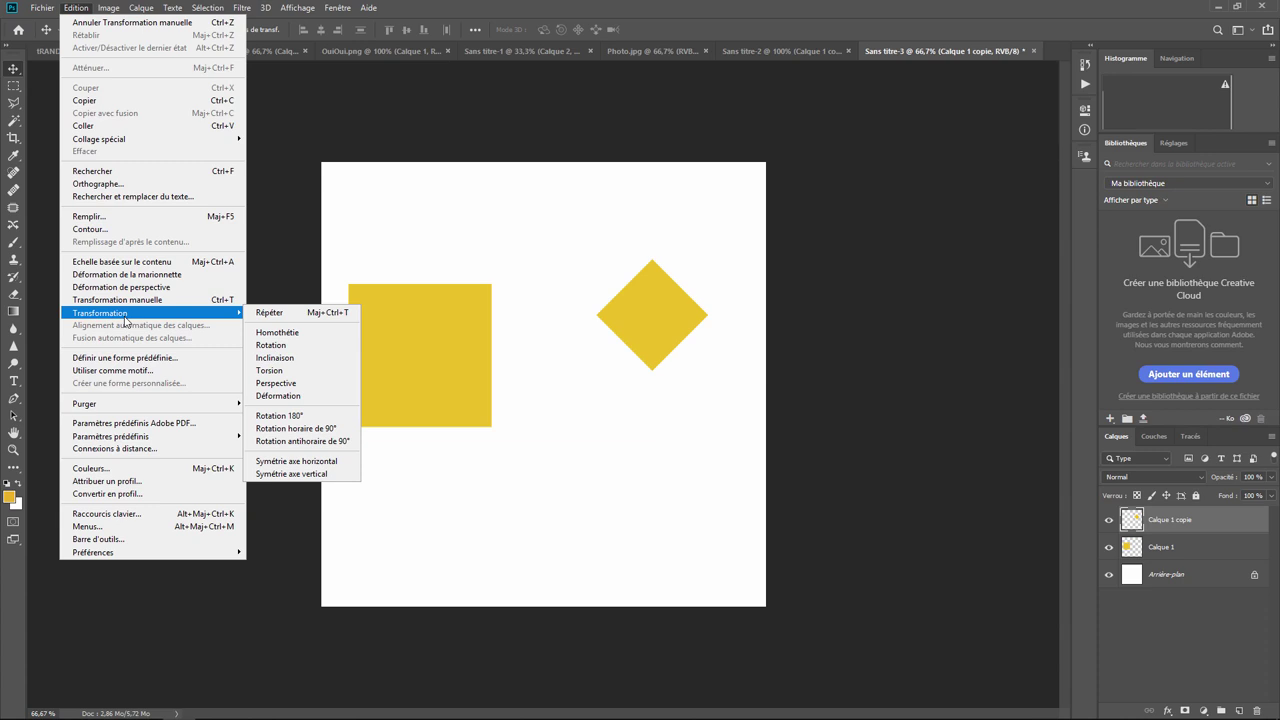
pyautogui.click(278, 396)
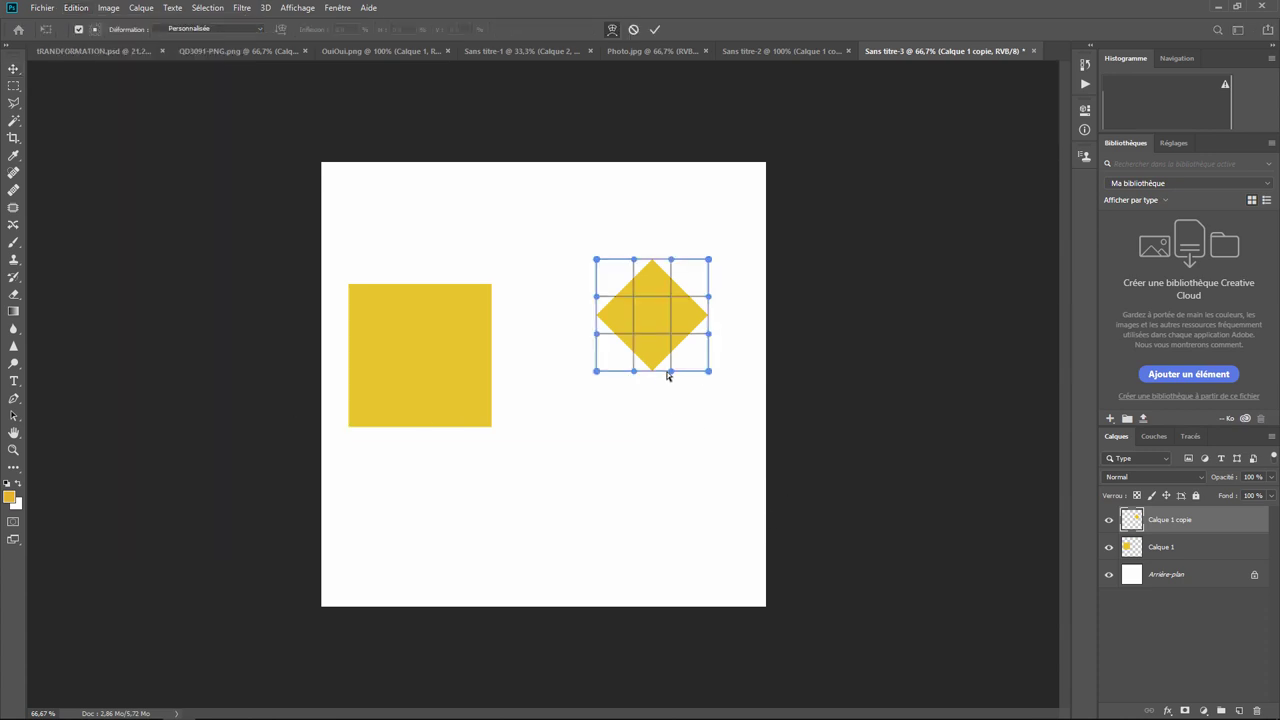
pyautogui.moveTo(668, 372); pyautogui.dragTo(668, 538)
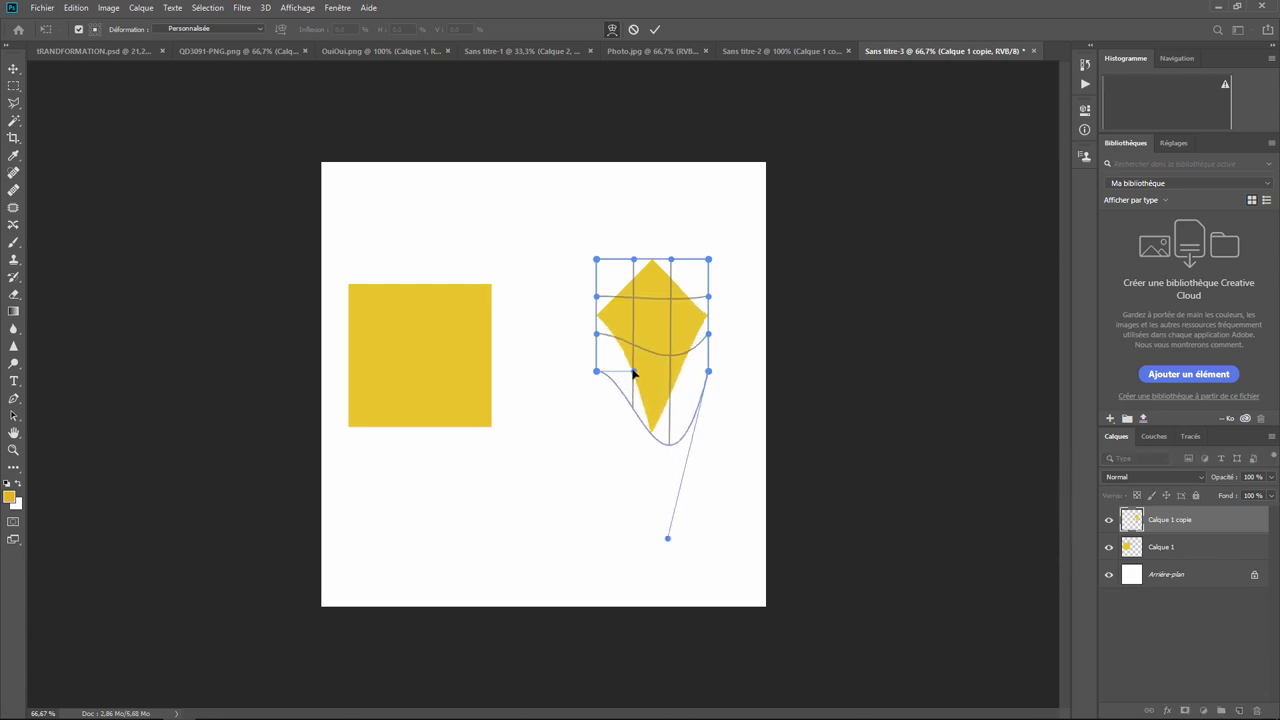
pyautogui.moveTo(633, 372); pyautogui.dragTo(645, 540)
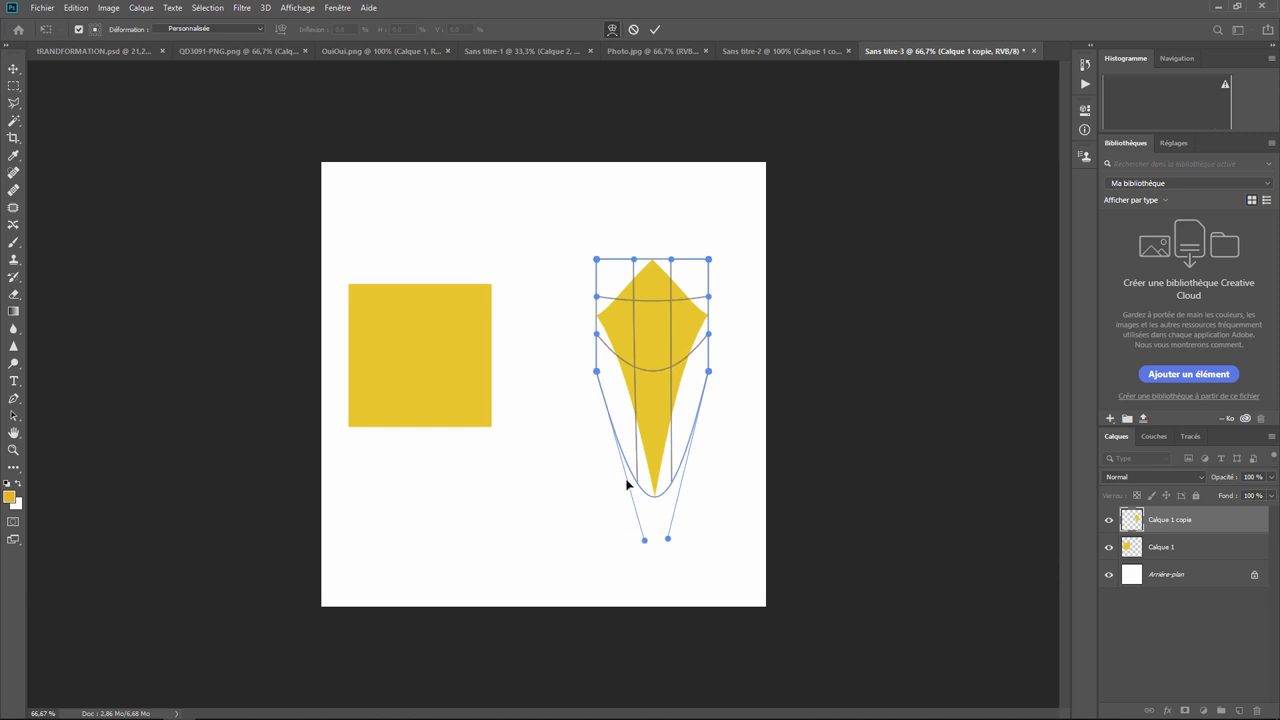
pyautogui.press('Escape')
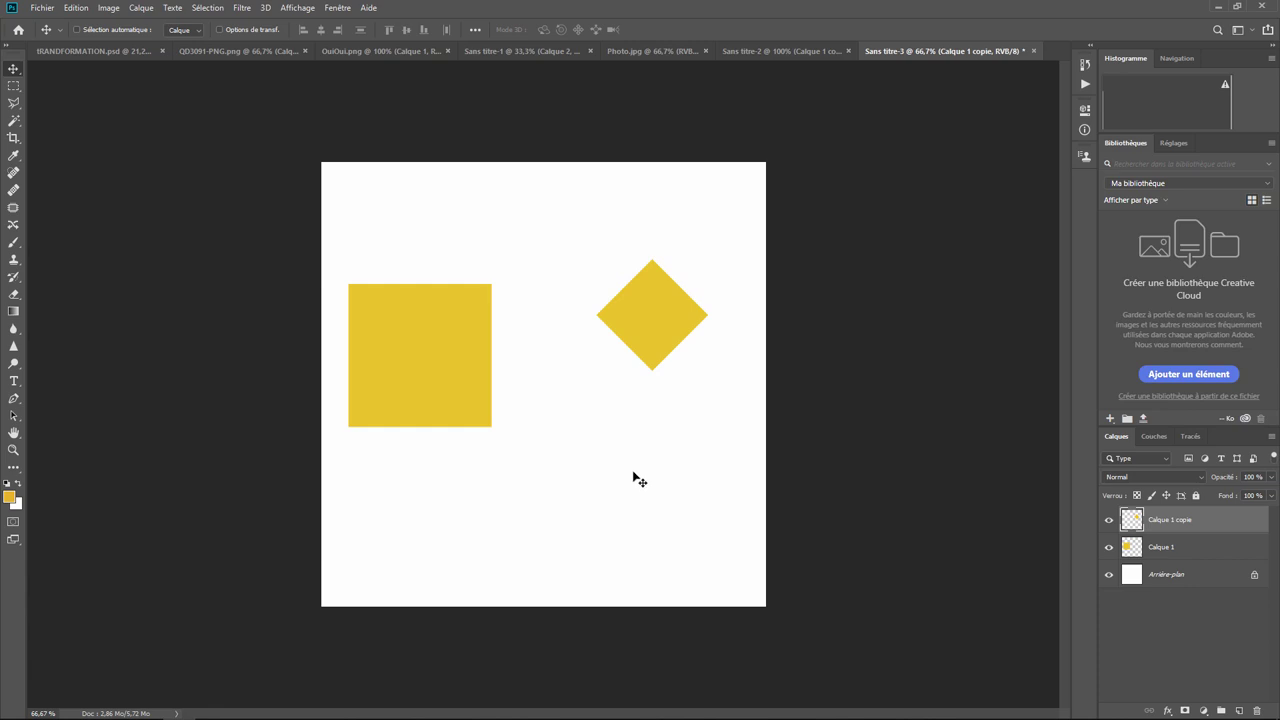
pyautogui.hotkey('ctrl', 't')
# - Undo the shrink and pull the diamond's top corners inward with Perspective to form a kite
pyautogui.press('Return')
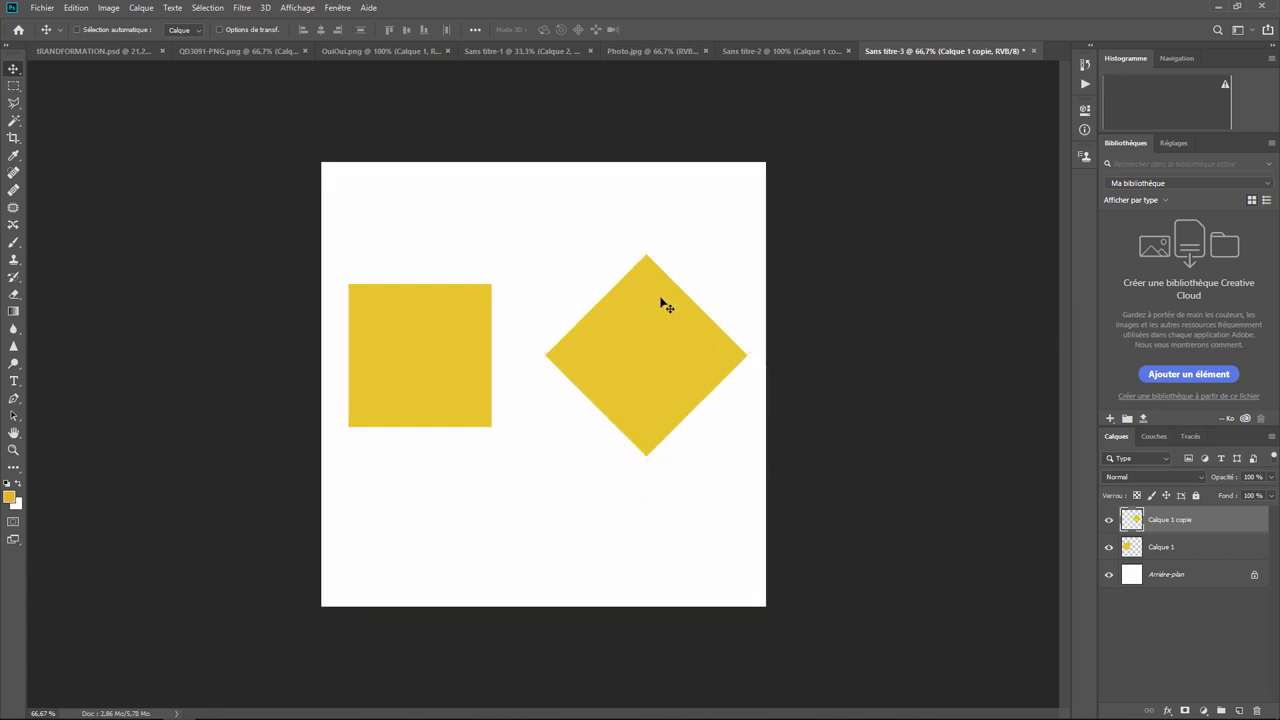
pyautogui.click(76, 8)
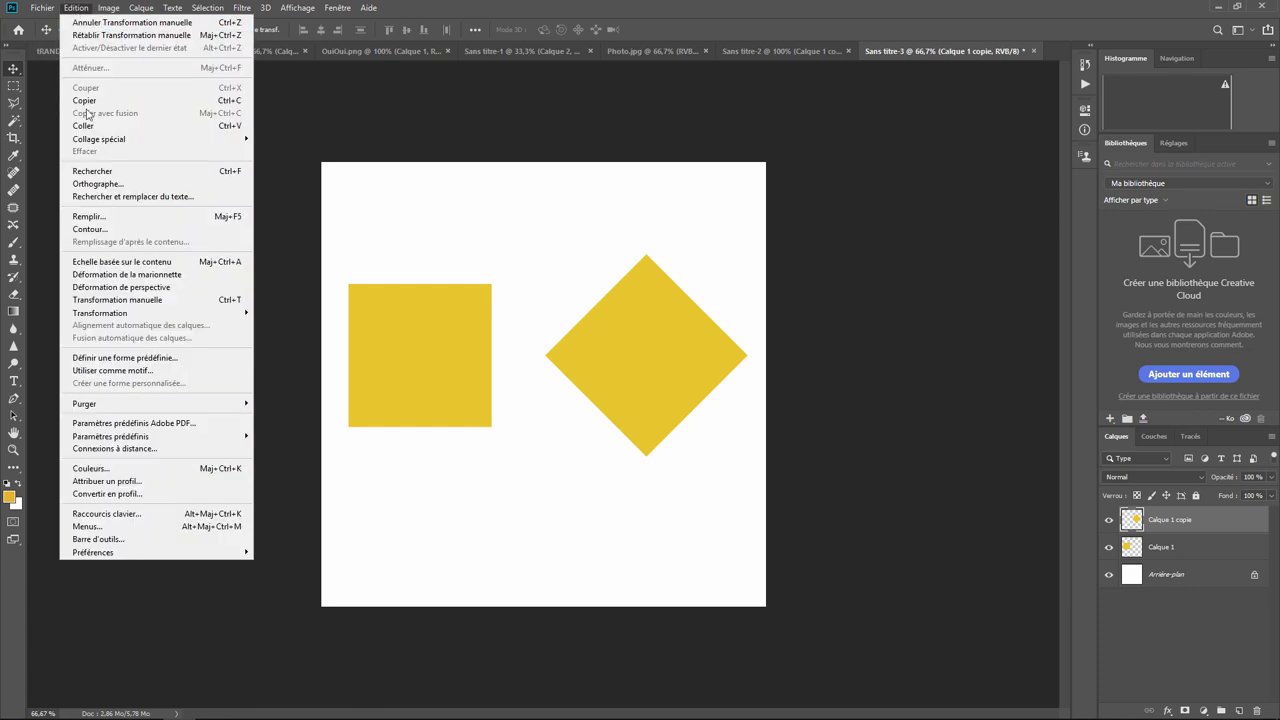
pyautogui.moveTo(100, 312)
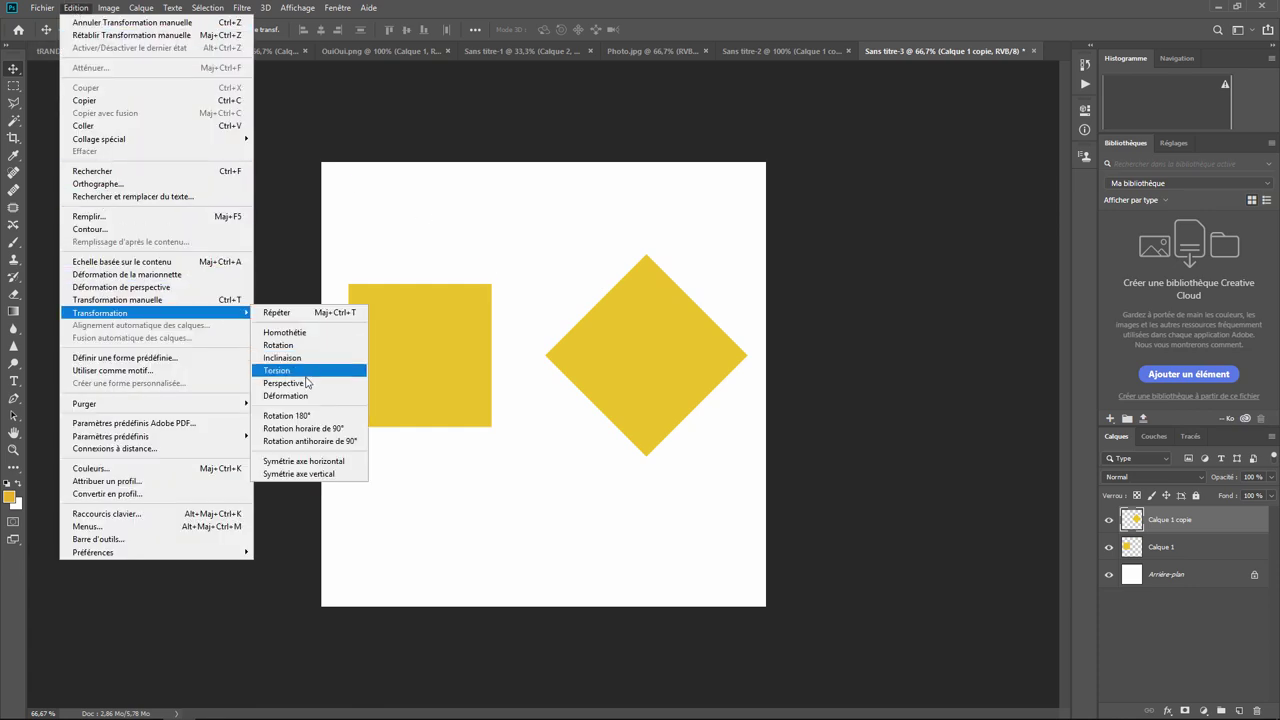
pyautogui.click(307, 384)
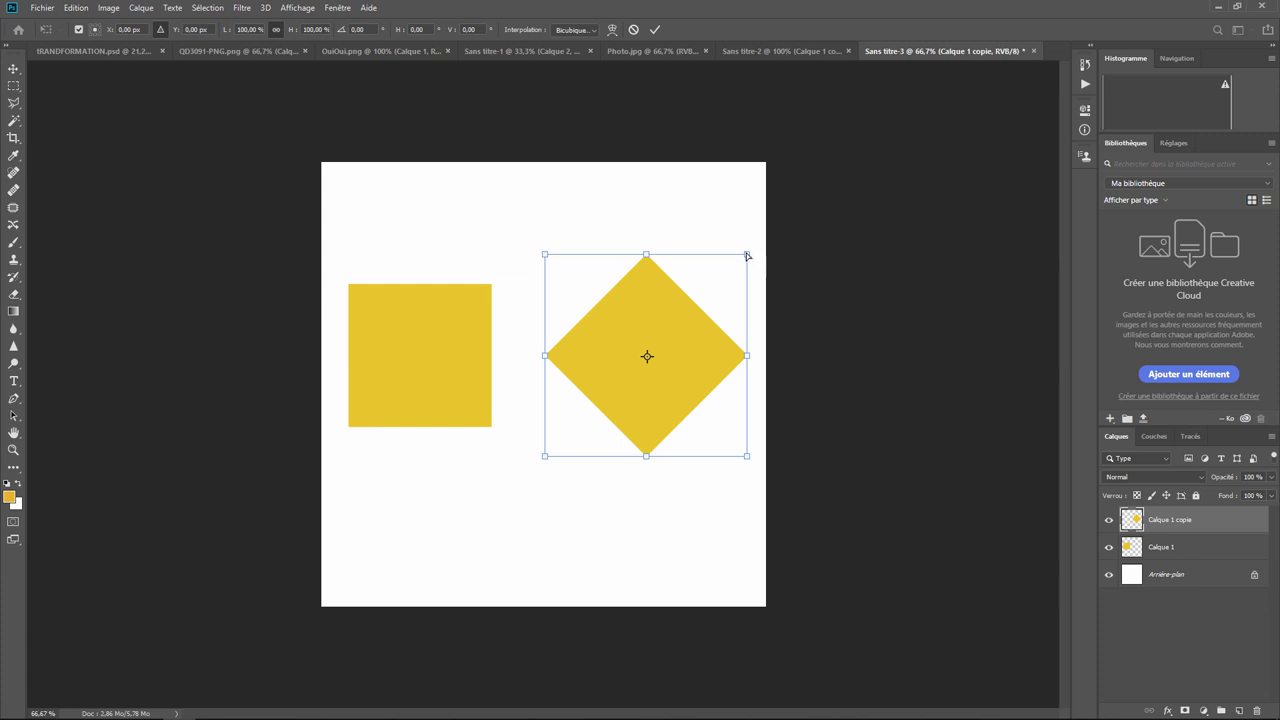
pyautogui.moveTo(747, 256); pyautogui.dragTo(678, 260)
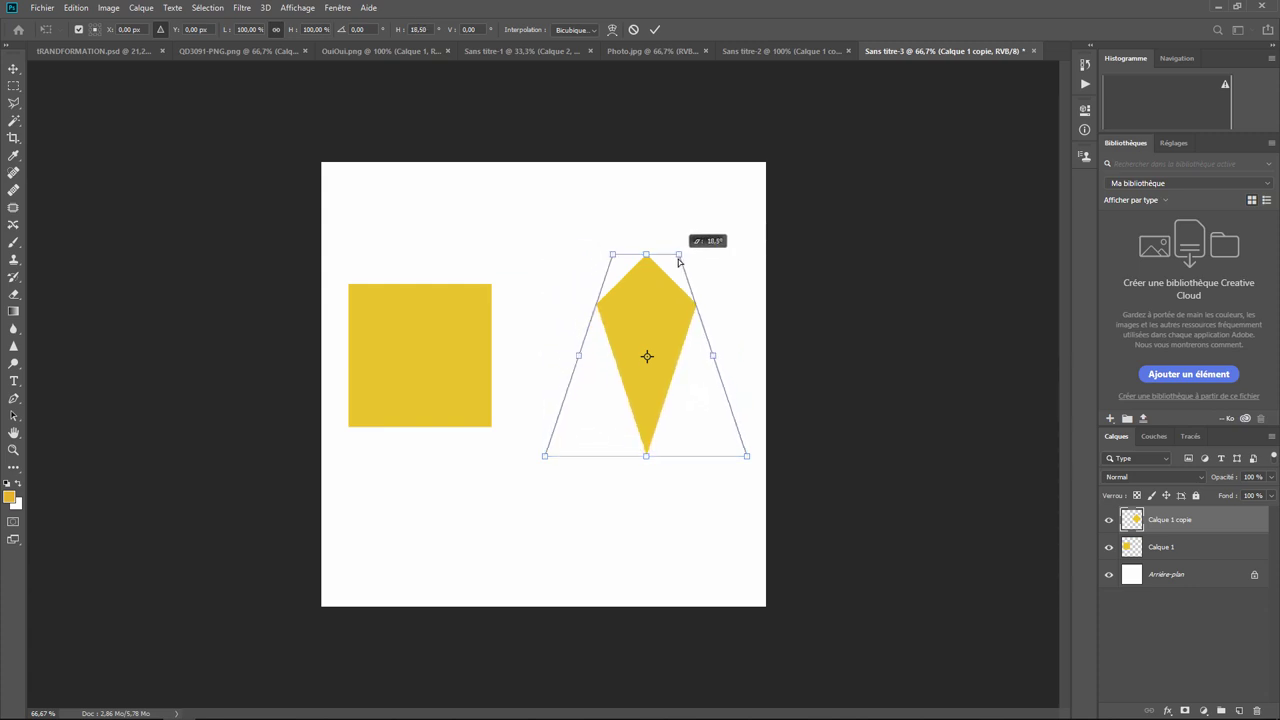
pyautogui.press('Return')
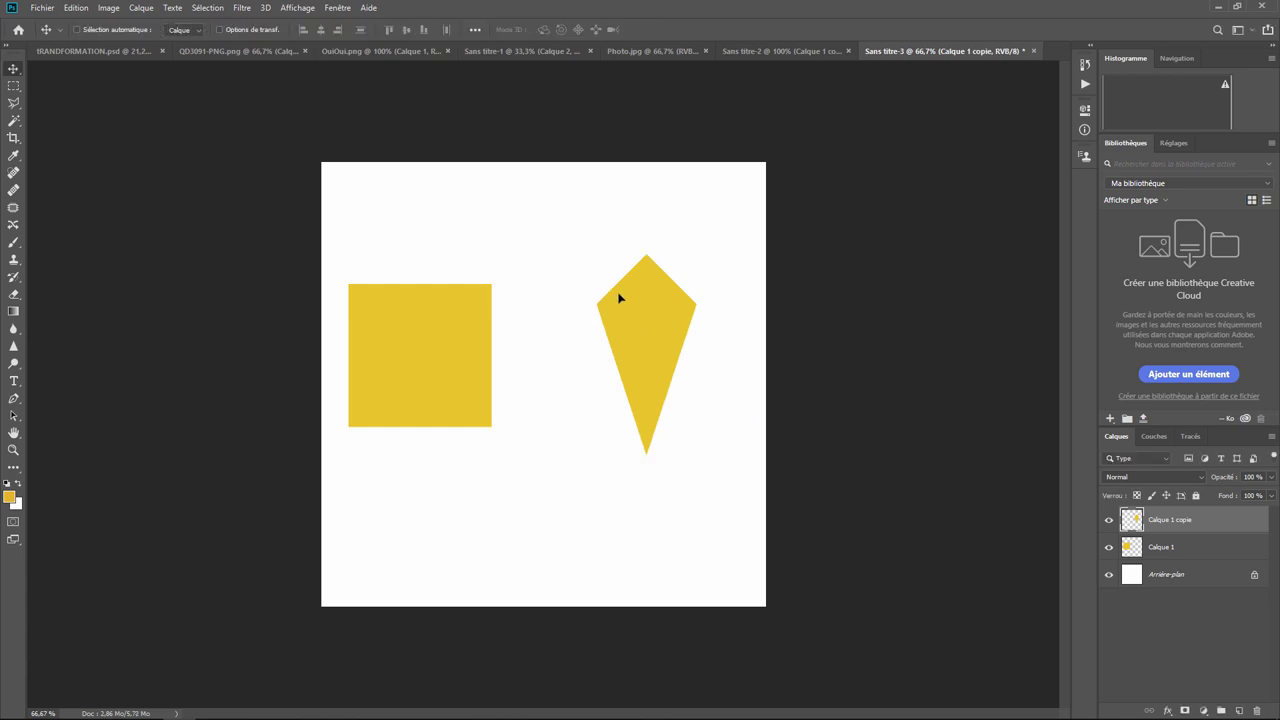
pyautogui.click(775, 51)
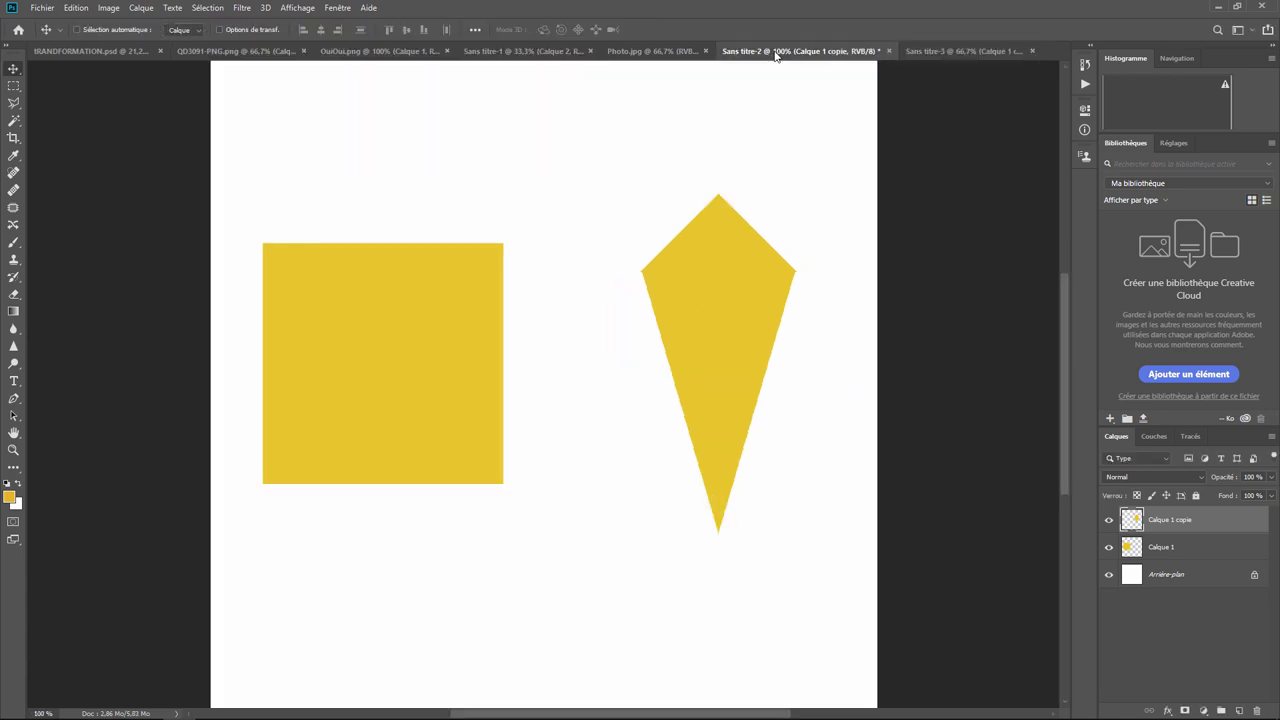
pyautogui.click(940, 52)
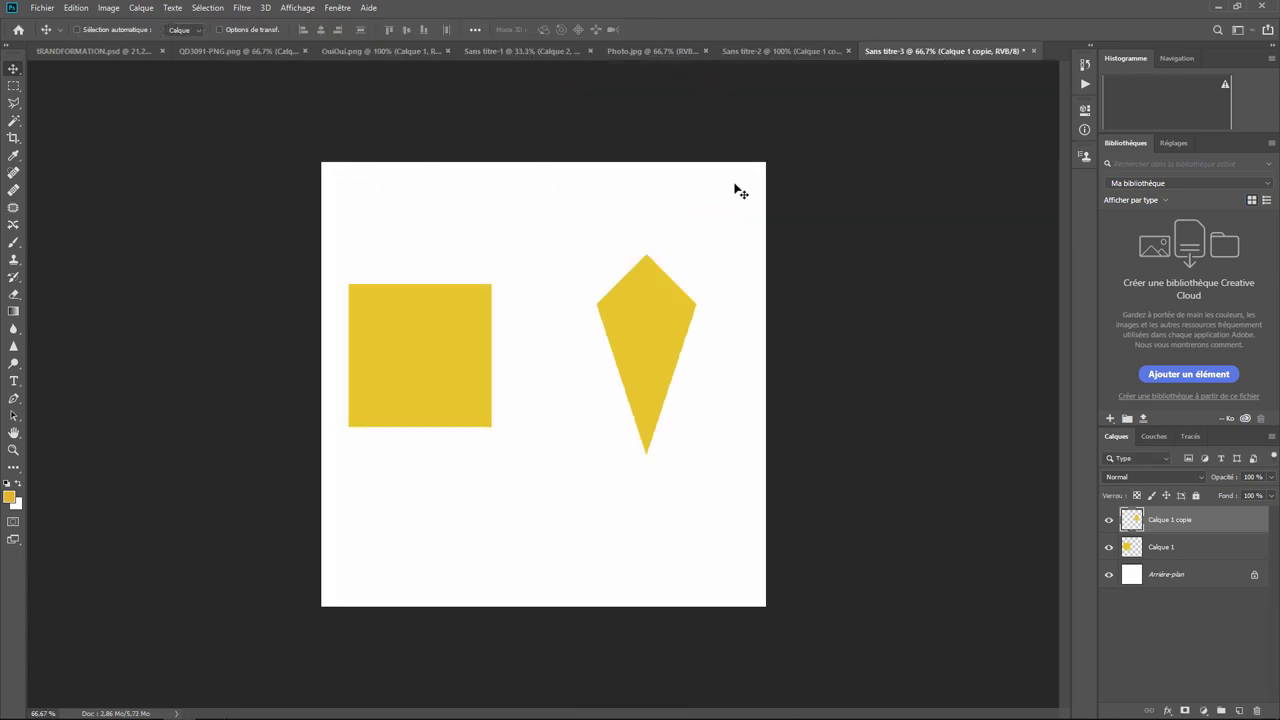